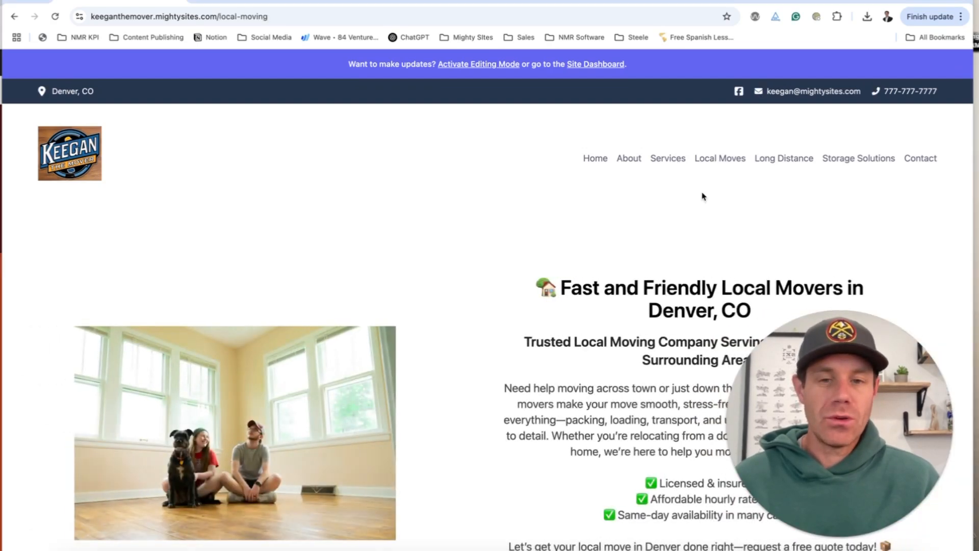
Scroll through the Local Moves and Long Distance pages of the moving site.
{"action": "scroll", "coordinate": [702, 197], "scroll_direction": "down", "scroll_amount": 3}
{"action": "scroll", "coordinate": [703, 197], "scroll_direction": "down", "scroll_amount": 10}
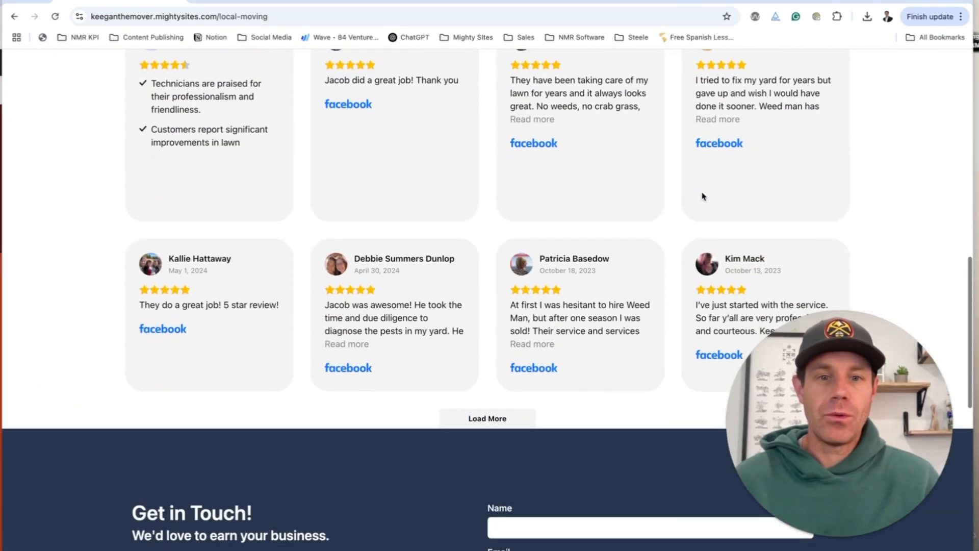
{"action": "scroll", "coordinate": [576, 223], "scroll_direction": "up", "scroll_amount": 15}
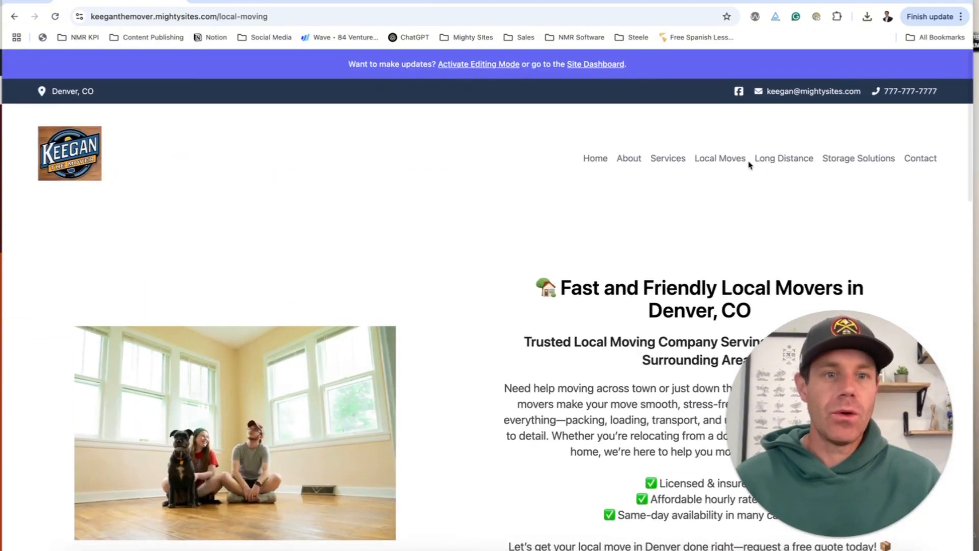
{"action": "scroll", "coordinate": [635, 244], "scroll_direction": "down", "scroll_amount": 12}
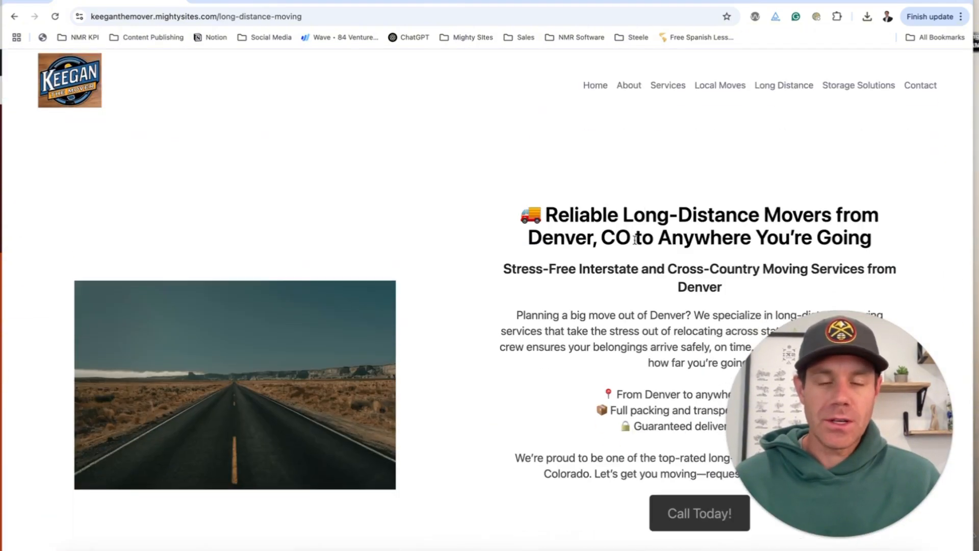
{"action": "scroll", "coordinate": [445, 258], "scroll_direction": "down", "scroll_amount": 10}
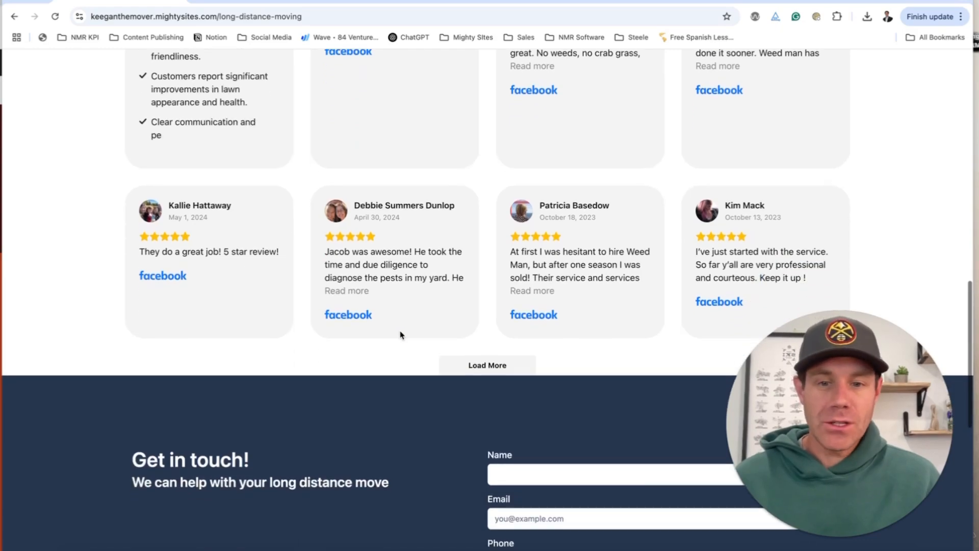
{"action": "scroll", "coordinate": [405, 335], "scroll_direction": "up", "scroll_amount": 20}
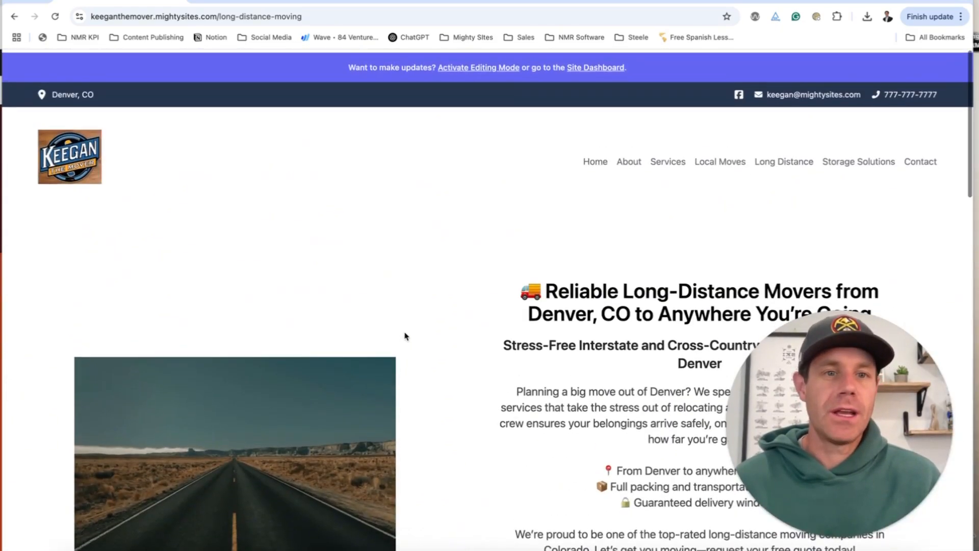
Visit the Storage Solutions page and scroll through its content.
{"action": "left_click", "coordinate": [844, 161]}
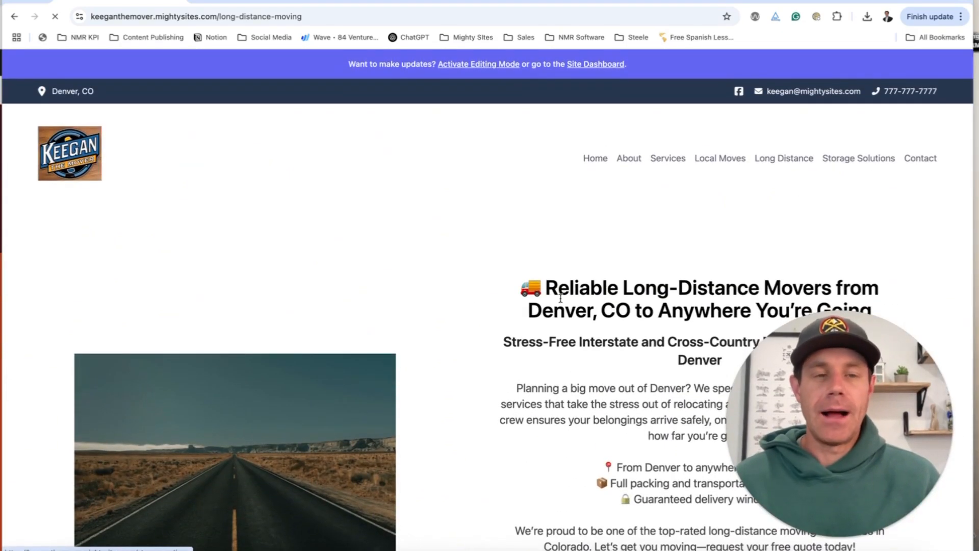
{"action": "scroll", "coordinate": [574, 320], "scroll_direction": "down", "scroll_amount": 4}
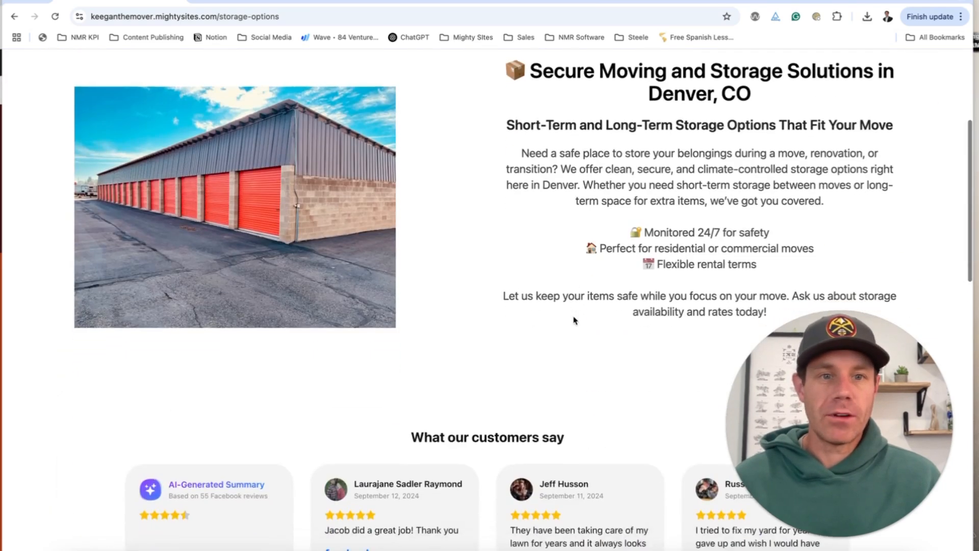
{"action": "scroll", "coordinate": [574, 320], "scroll_direction": "down", "scroll_amount": 15}
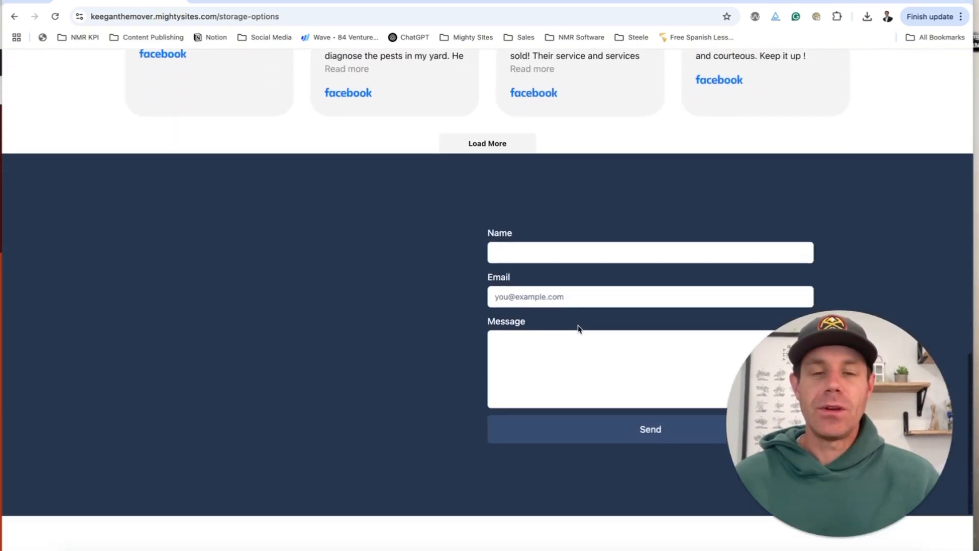
{"action": "scroll", "coordinate": [578, 329], "scroll_direction": "up", "scroll_amount": 20}
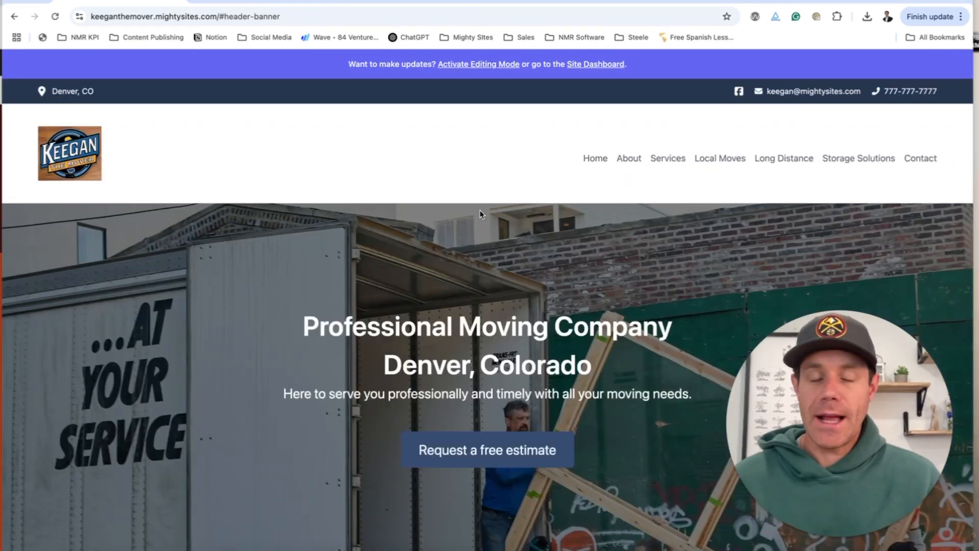
Review the home page by scrolling from top to bottom and back up.
{"action": "scroll", "coordinate": [480, 213], "scroll_direction": "down", "scroll_amount": 7}
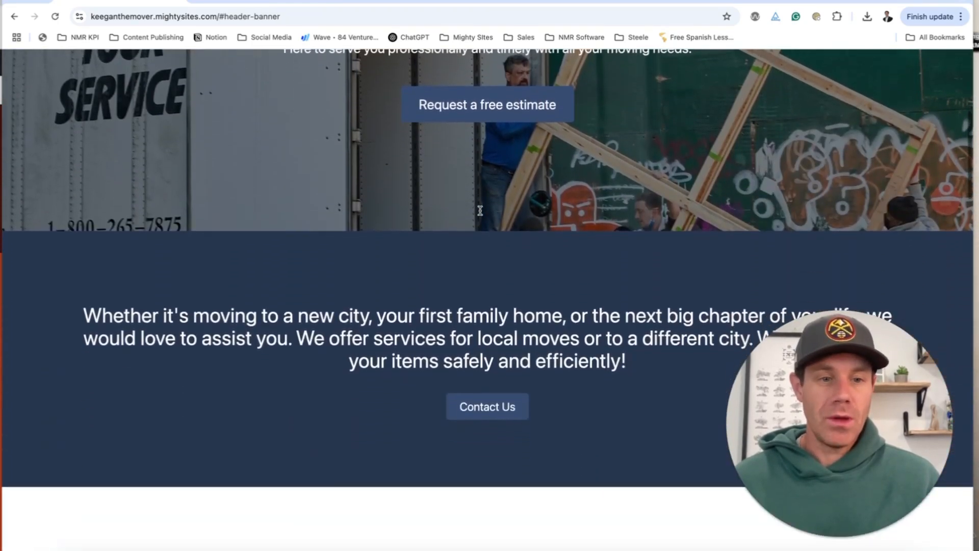
{"action": "scroll", "coordinate": [480, 213], "scroll_direction": "down", "scroll_amount": 10}
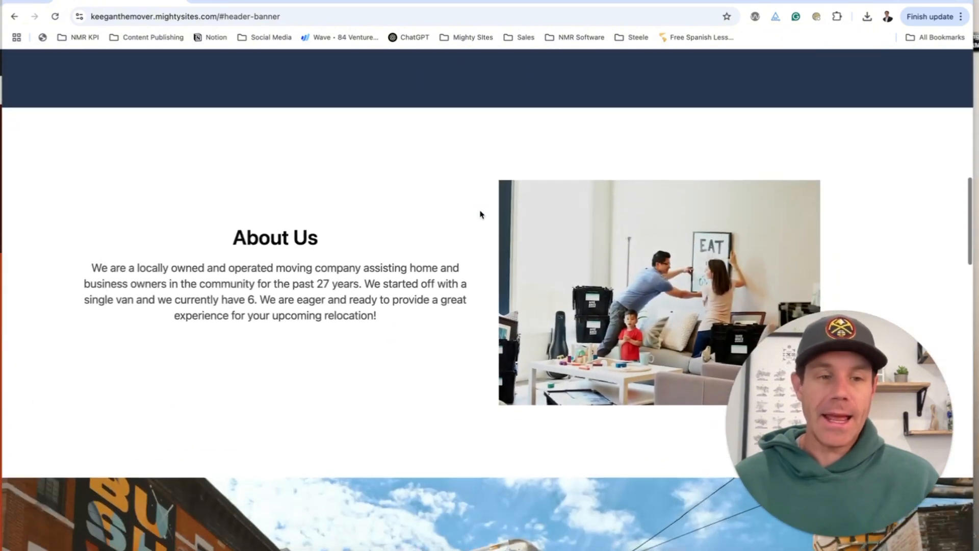
{"action": "scroll", "coordinate": [480, 213], "scroll_direction": "down", "scroll_amount": 15}
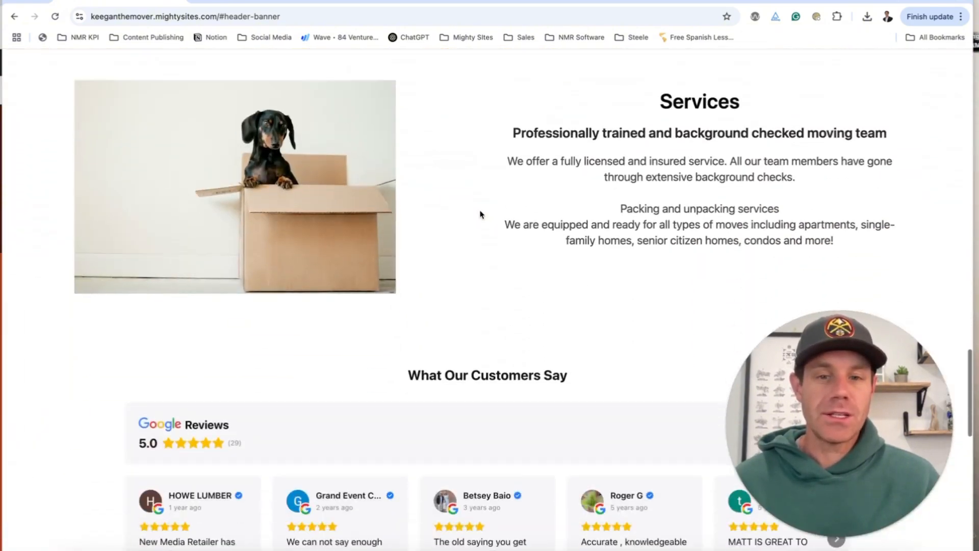
{"action": "scroll", "coordinate": [480, 213], "scroll_direction": "down", "scroll_amount": 3}
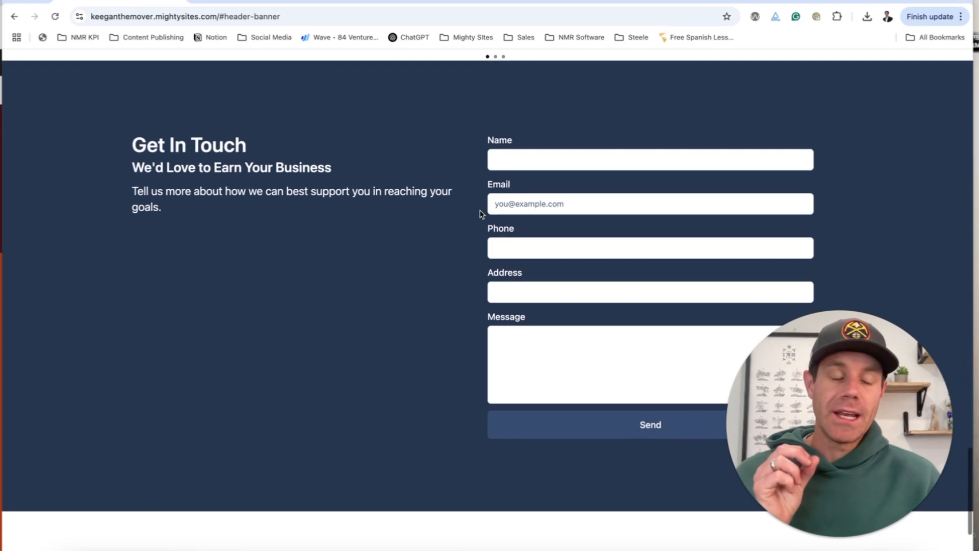
{"action": "scroll", "coordinate": [480, 213], "scroll_direction": "down", "scroll_amount": 3}
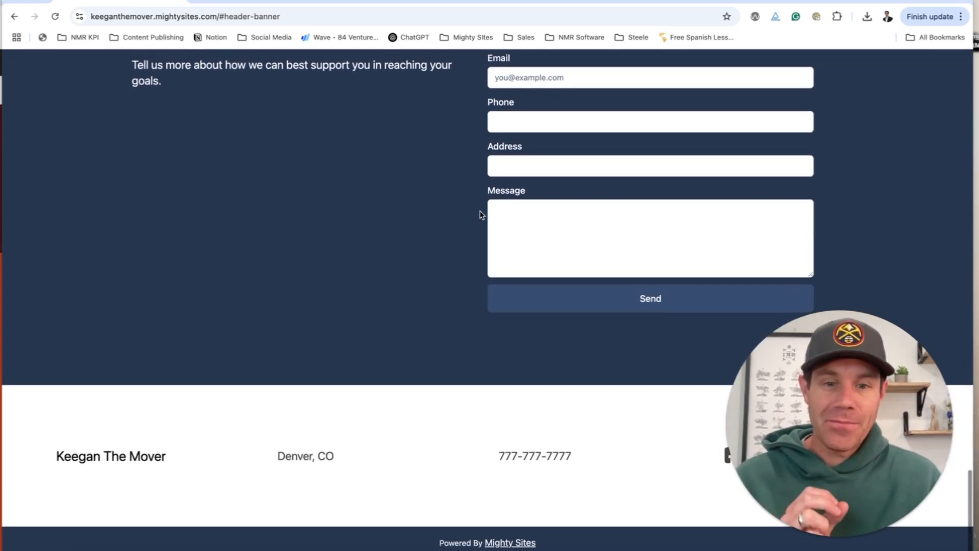
{"action": "scroll", "coordinate": [480, 213], "scroll_direction": "up", "scroll_amount": 15}
{"action": "scroll", "coordinate": [480, 214], "scroll_direction": "up", "scroll_amount": 12}
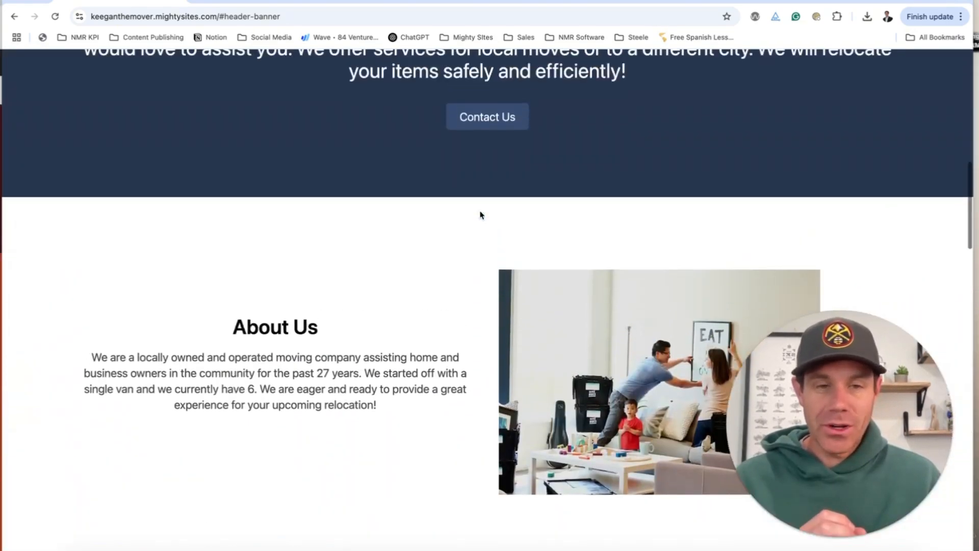
{"action": "scroll", "coordinate": [480, 213], "scroll_direction": "up", "scroll_amount": 5}
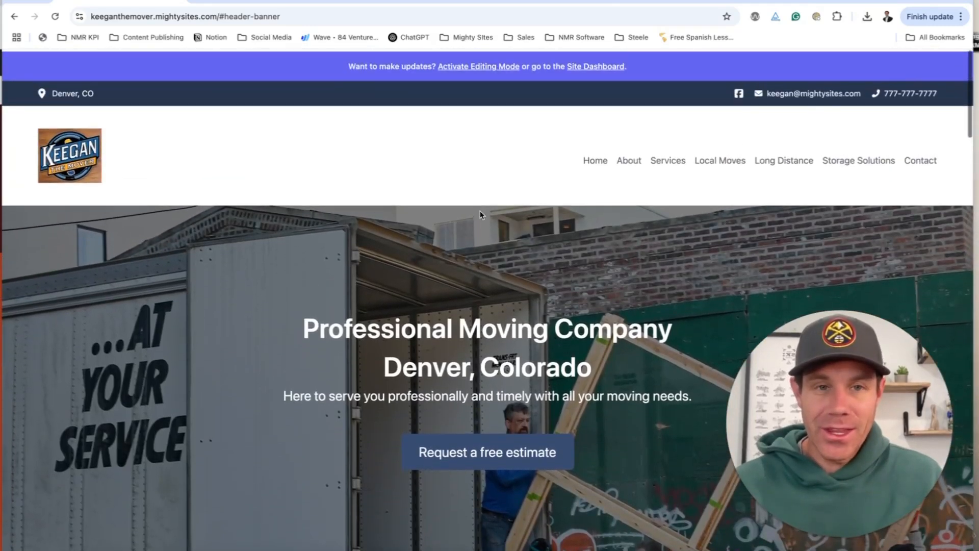
{"action": "scroll", "coordinate": [482, 214], "scroll_direction": "down", "scroll_amount": 1}
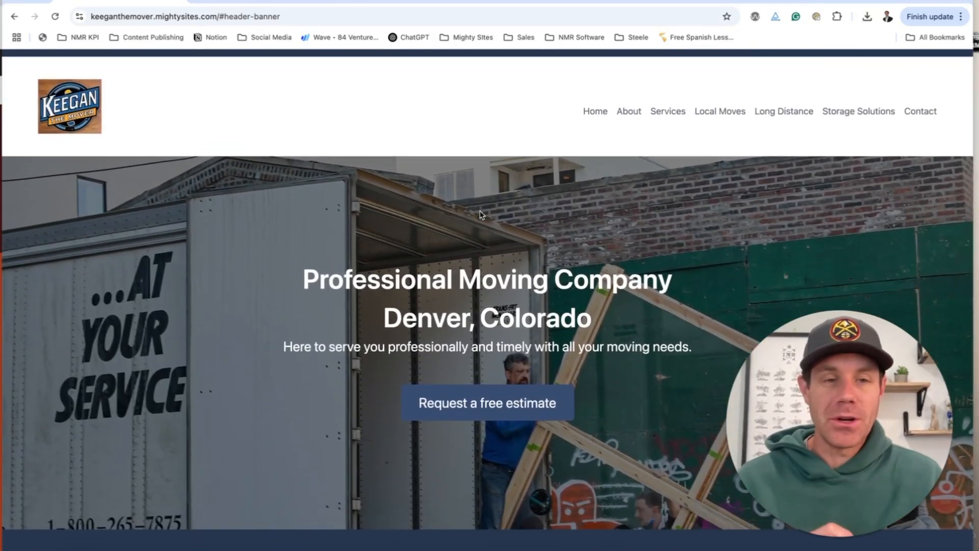
{"action": "scroll", "coordinate": [480, 214], "scroll_direction": "up", "scroll_amount": 1}
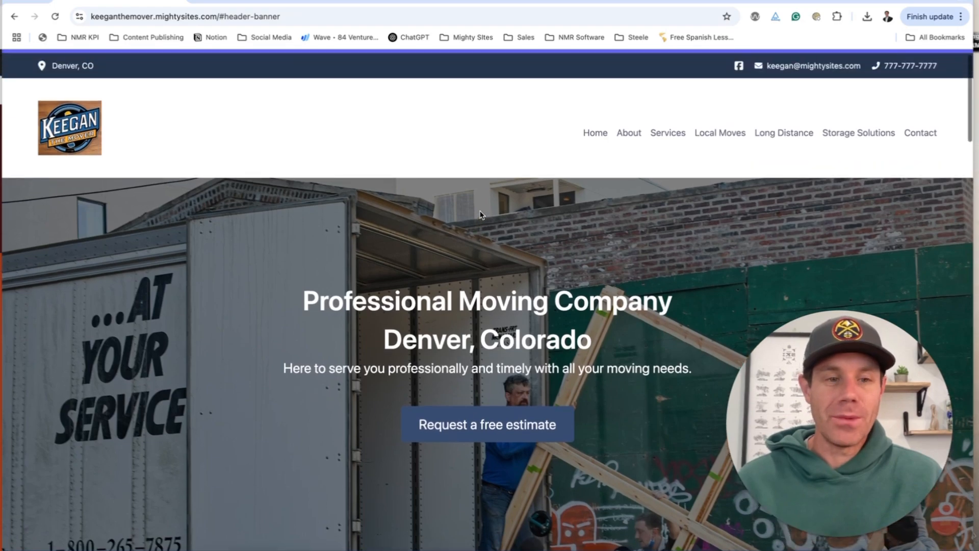
{"action": "scroll", "coordinate": [480, 214], "scroll_direction": "down", "scroll_amount": 1}
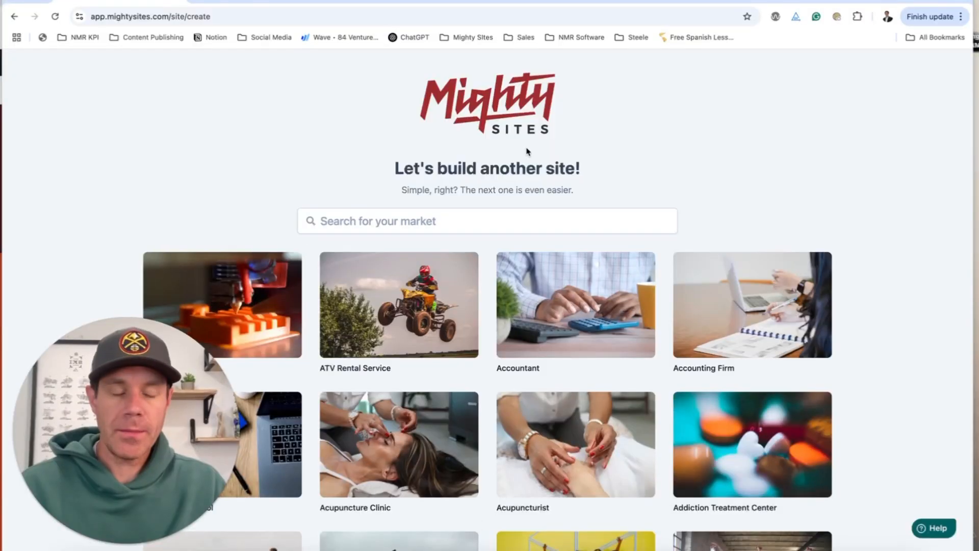
Search the market templates for 'moving' and choose Moving Company.
{"action": "left_click", "coordinate": [433, 219]}
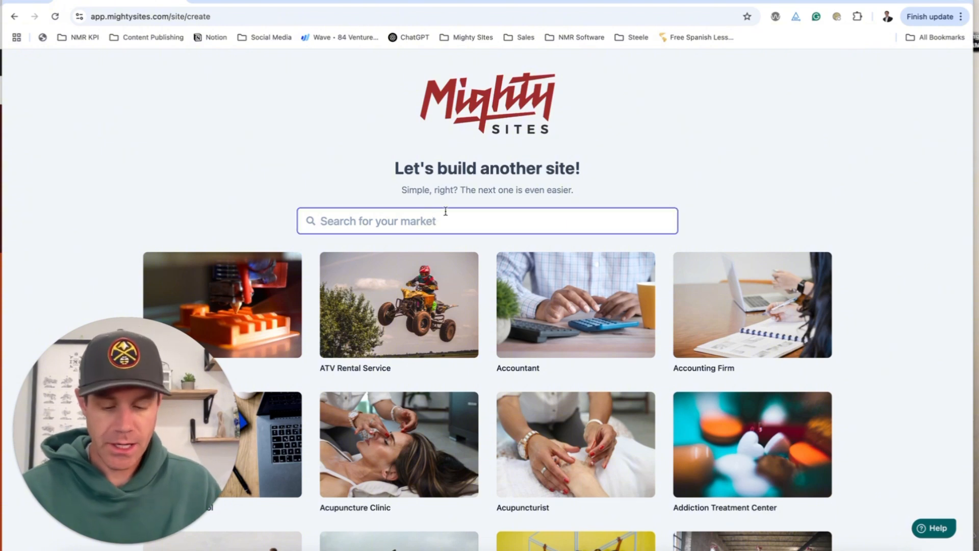
{"action": "type", "text": "moving"}
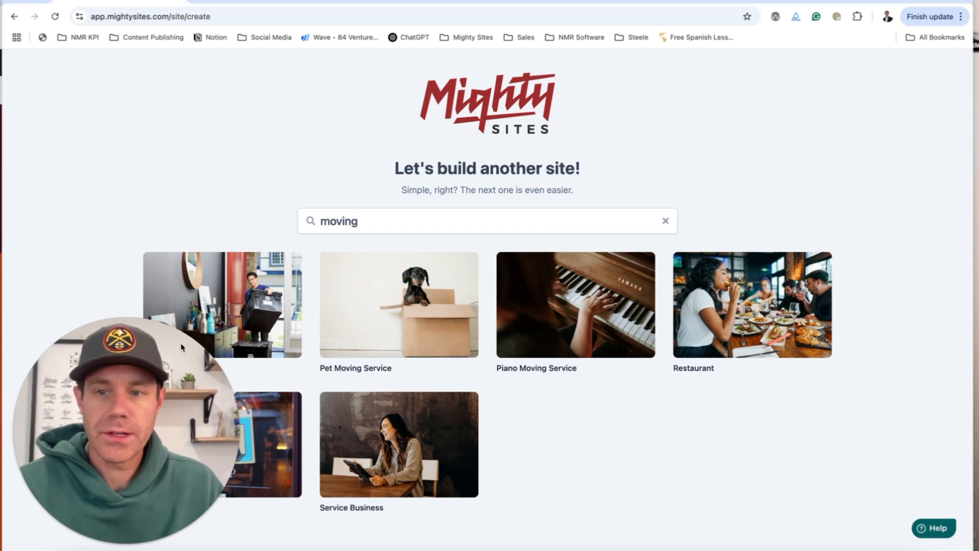
{"action": "left_click_drag", "start_coordinate": [131, 374], "coordinate": [728, 374]}
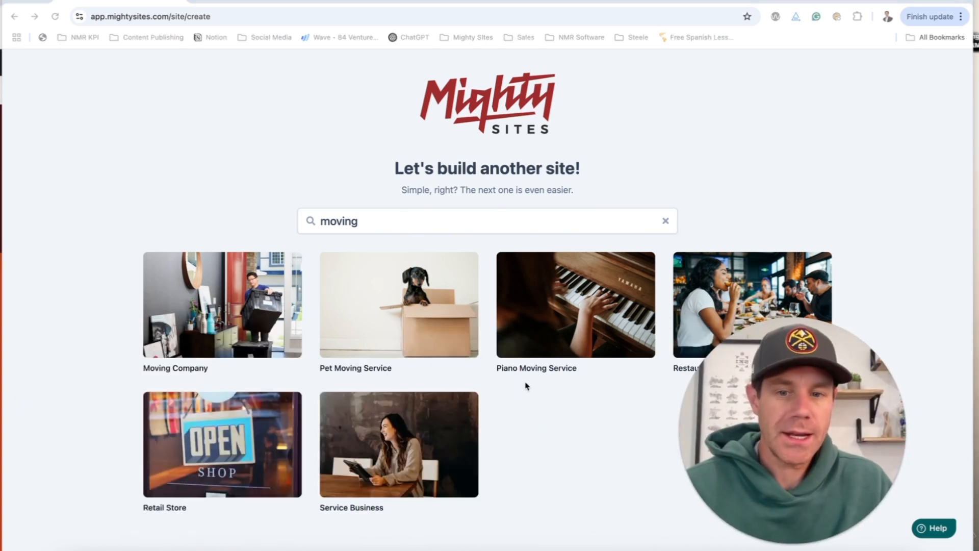
{"action": "left_click", "coordinate": [185, 341]}
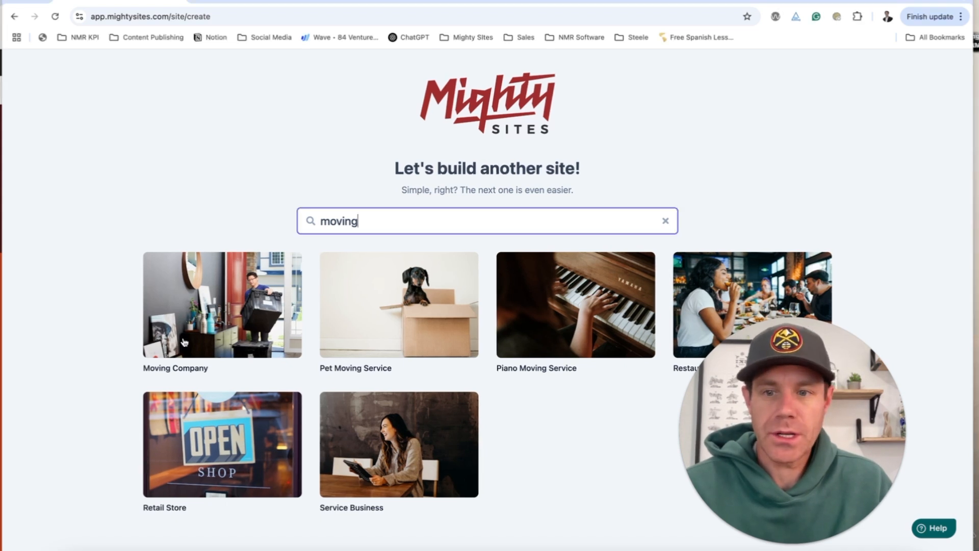
{"action": "left_click", "coordinate": [185, 342]}
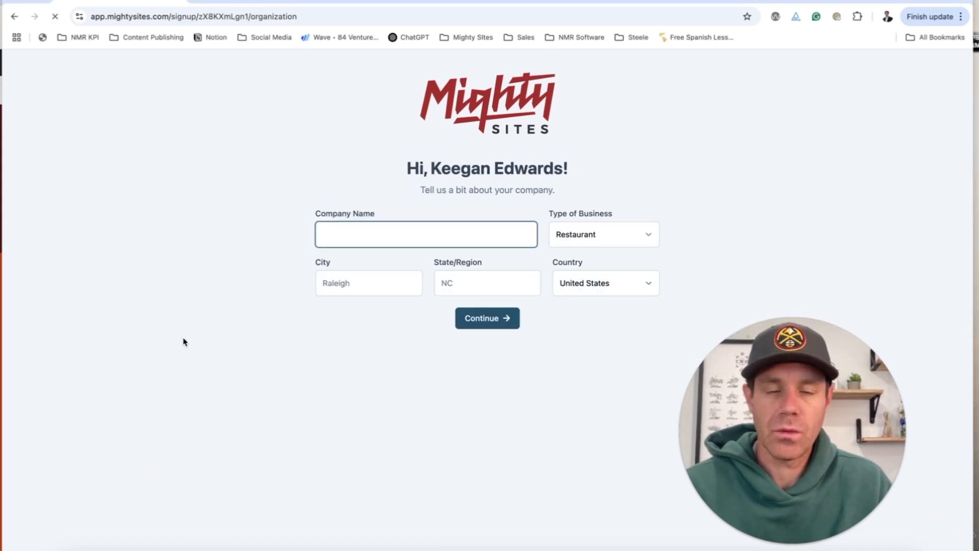
Submit company name Keegan The Mover, business type Service, city Denver, state CO.
{"action": "type", "text": "Keegan"}
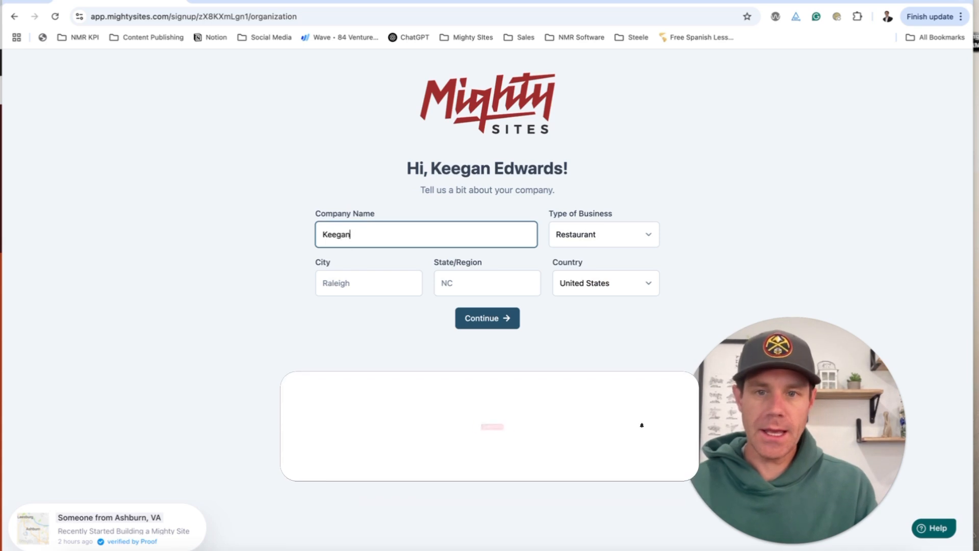
{"action": "type", "text": " The Mover"}
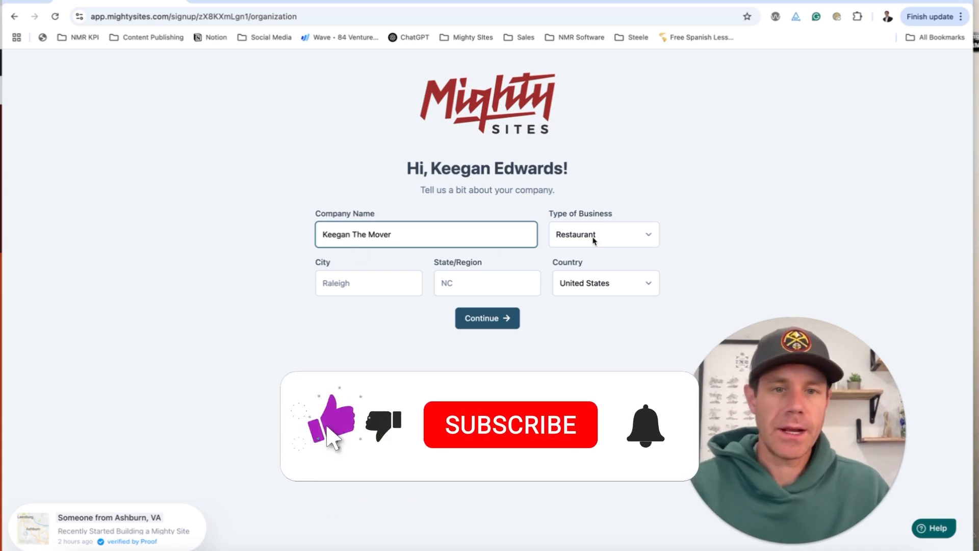
{"action": "left_click", "coordinate": [566, 239]}
{"action": "left_click", "coordinate": [589, 263]}
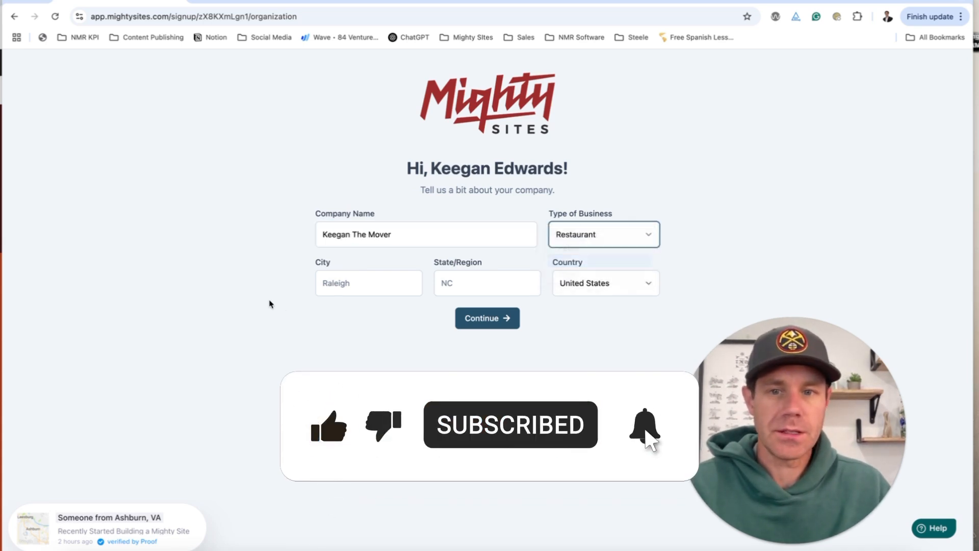
{"action": "left_click", "coordinate": [324, 285]}
{"action": "type", "text": "Denver"}
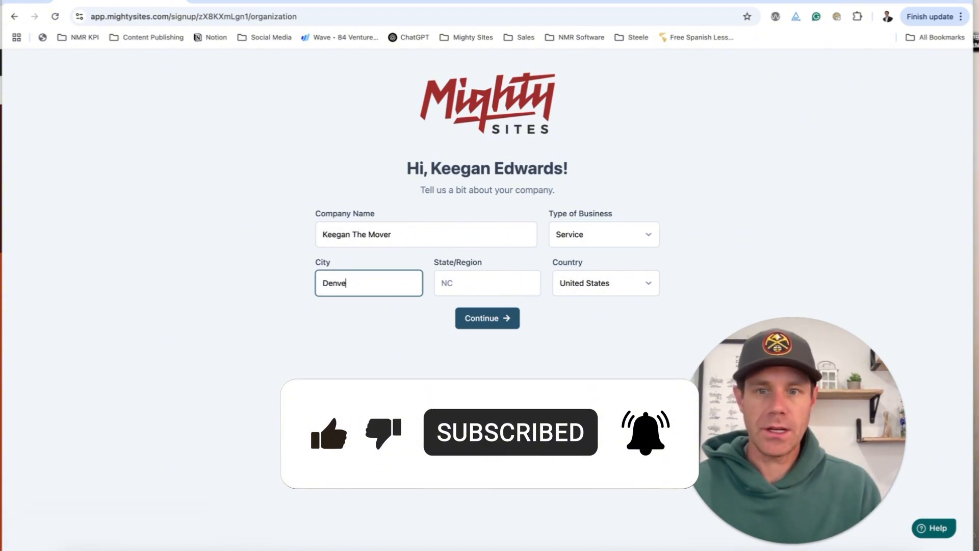
{"action": "key", "text": "Tab"}
{"action": "type", "text": "CO"}
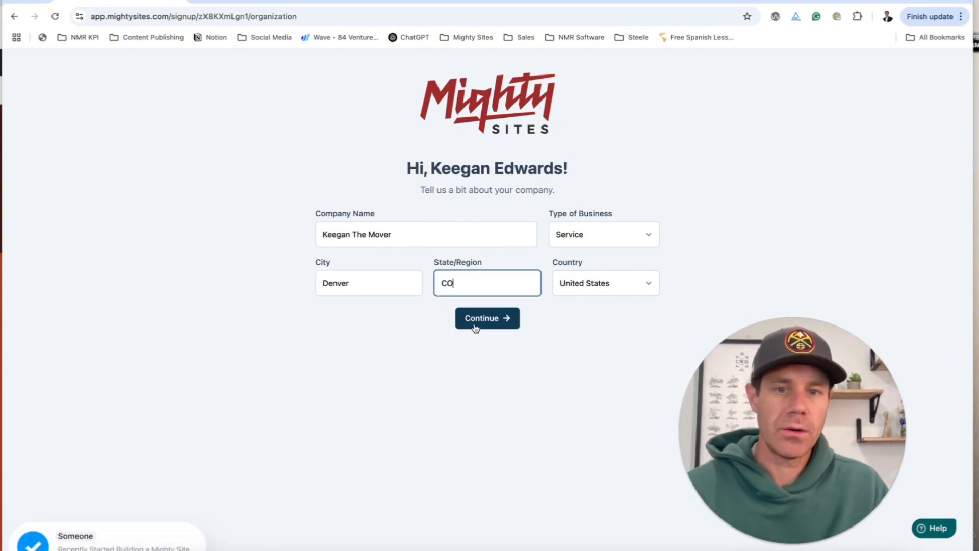
{"action": "left_click", "coordinate": [474, 328]}
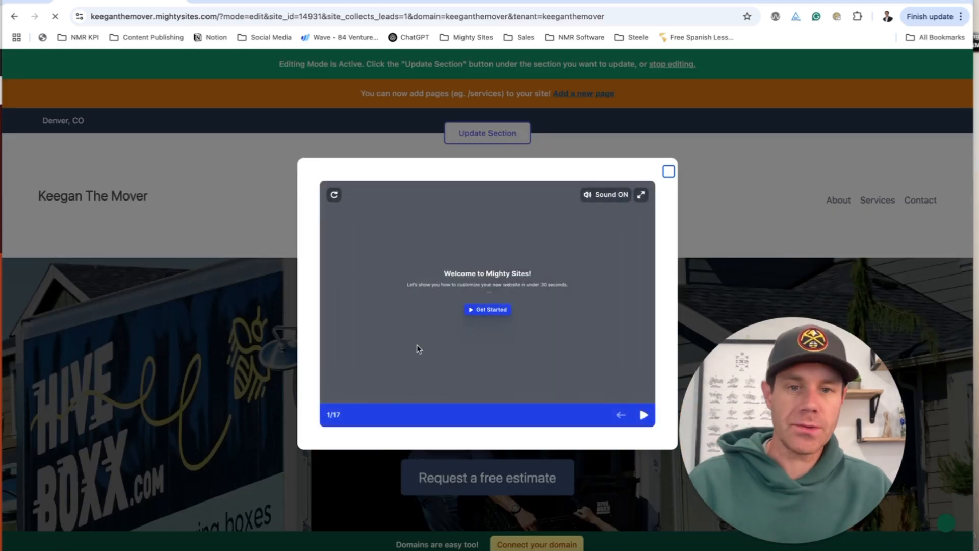
Start the editor's welcome tour and advance it to the moving-company demo step.
{"action": "left_click", "coordinate": [483, 316]}
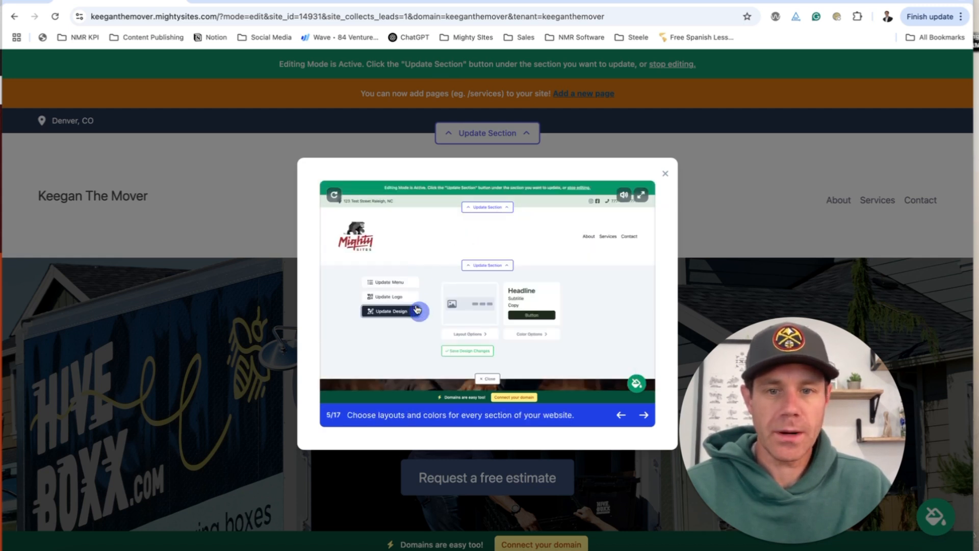
{"action": "left_click", "coordinate": [644, 415]}
{"action": "left_click", "coordinate": [643, 415]}
{"action": "left_click", "coordinate": [643, 414]}
{"action": "left_click", "coordinate": [644, 415]}
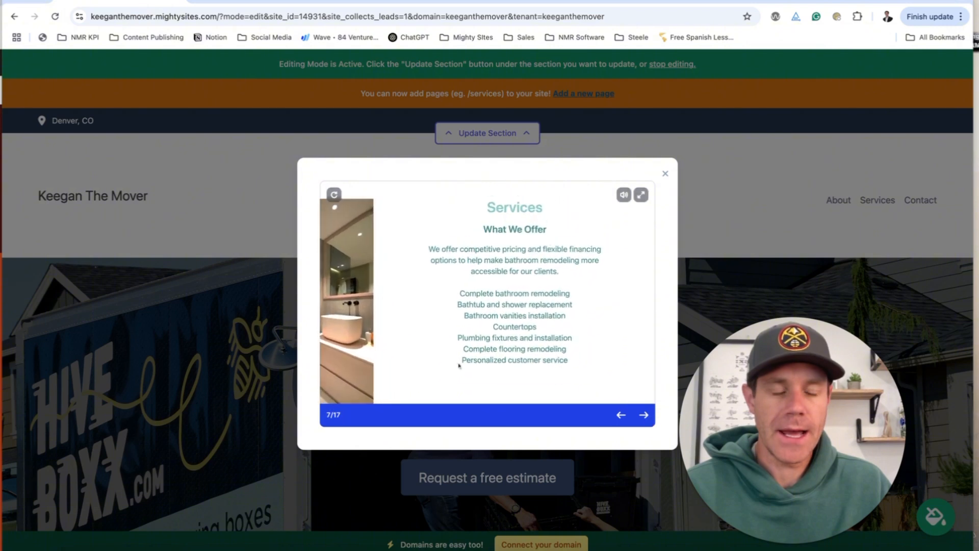
{"action": "left_click", "coordinate": [648, 418]}
{"action": "left_click", "coordinate": [647, 417]}
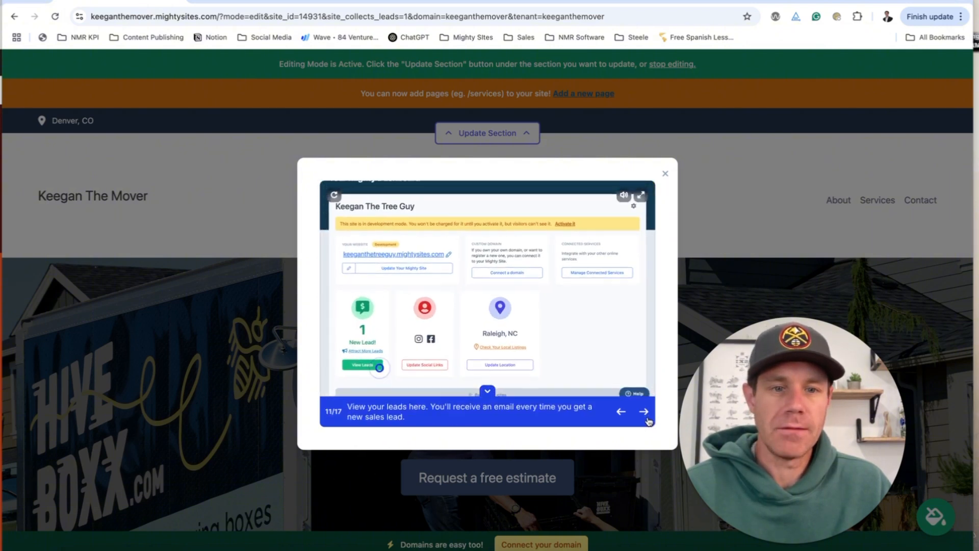
{"action": "left_click", "coordinate": [645, 413]}
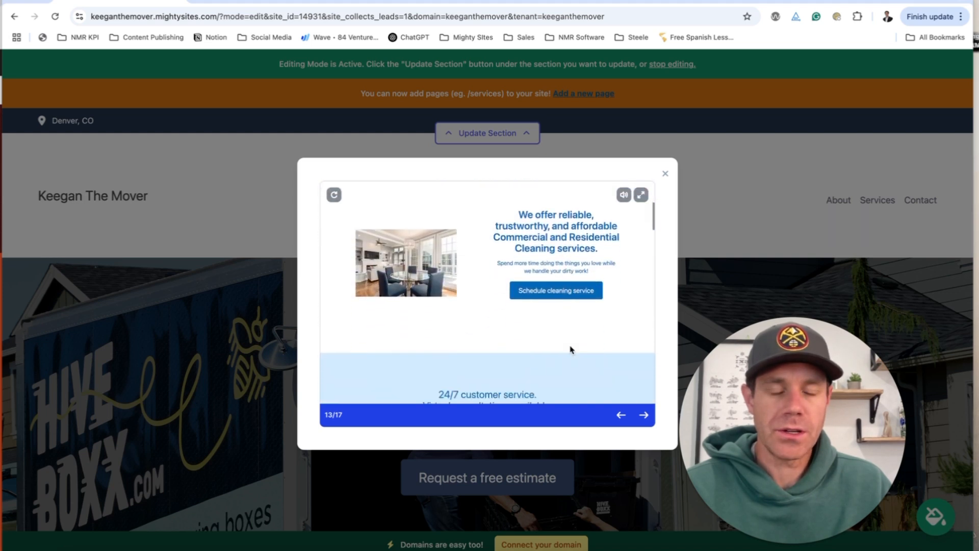
{"action": "left_click", "coordinate": [646, 415]}
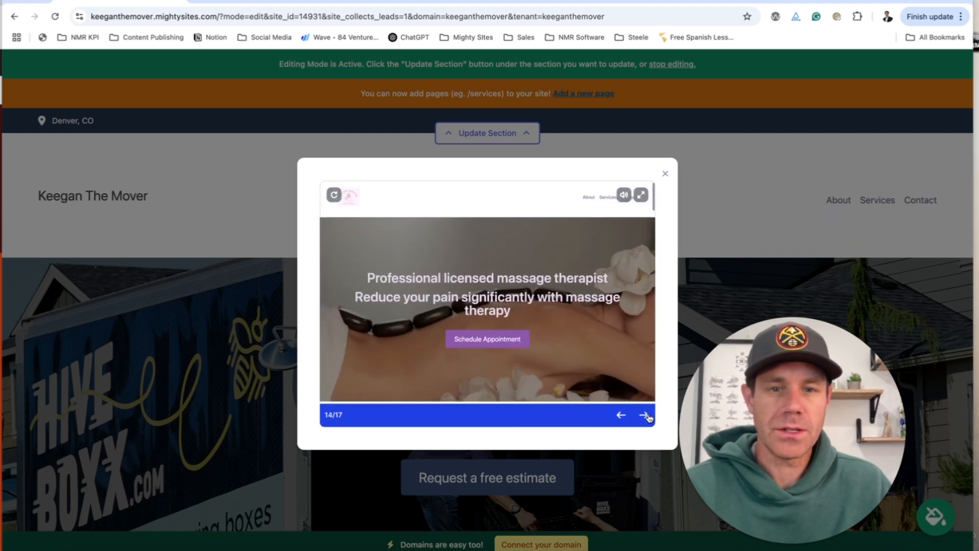
{"action": "left_click", "coordinate": [646, 415]}
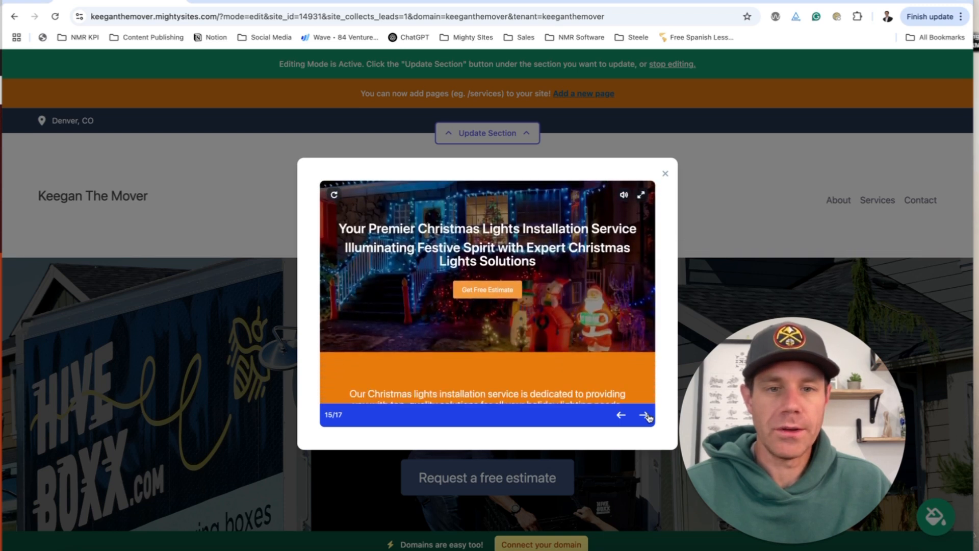
{"action": "left_click", "coordinate": [646, 415]}
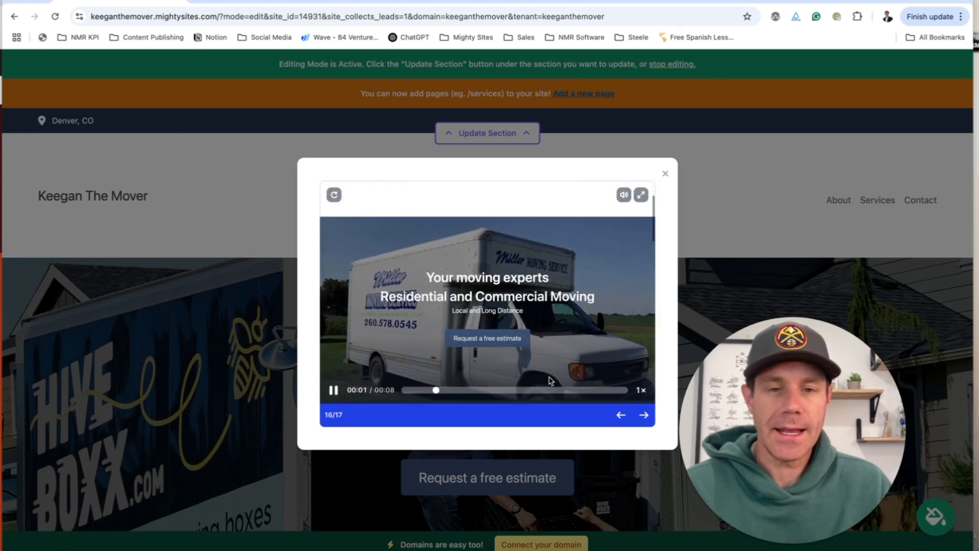
{"action": "left_click", "coordinate": [666, 174]}
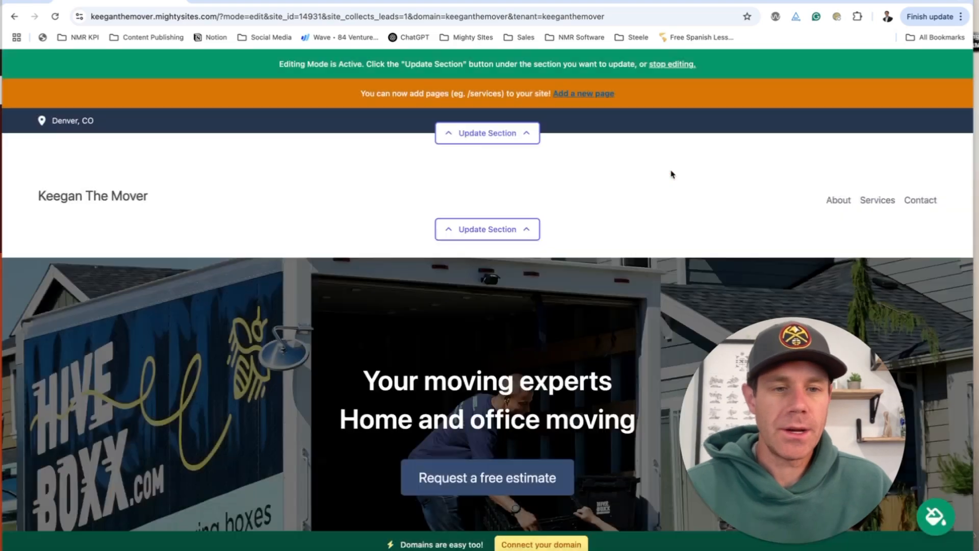
{"action": "scroll", "coordinate": [670, 219], "scroll_direction": "down", "scroll_amount": 15}
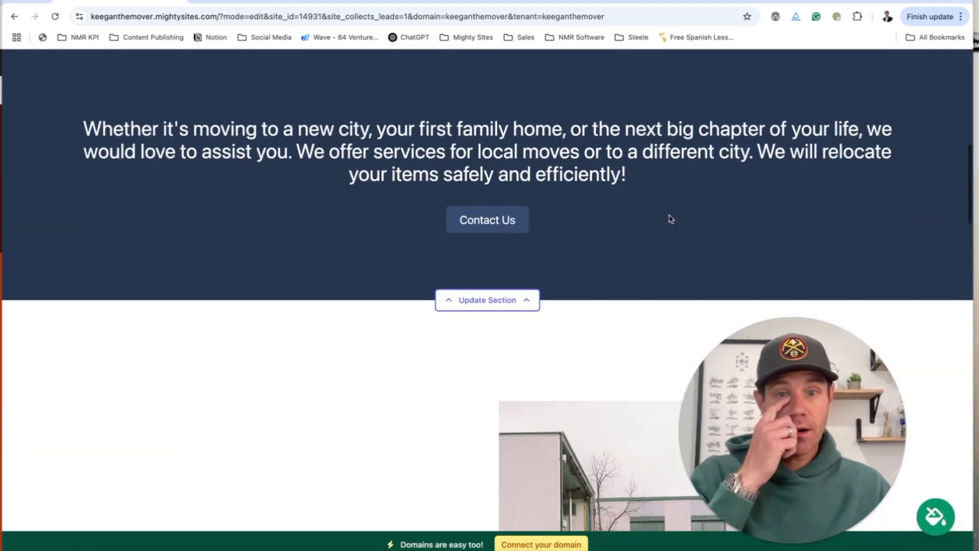
{"action": "scroll", "coordinate": [670, 219], "scroll_direction": "down", "scroll_amount": 15}
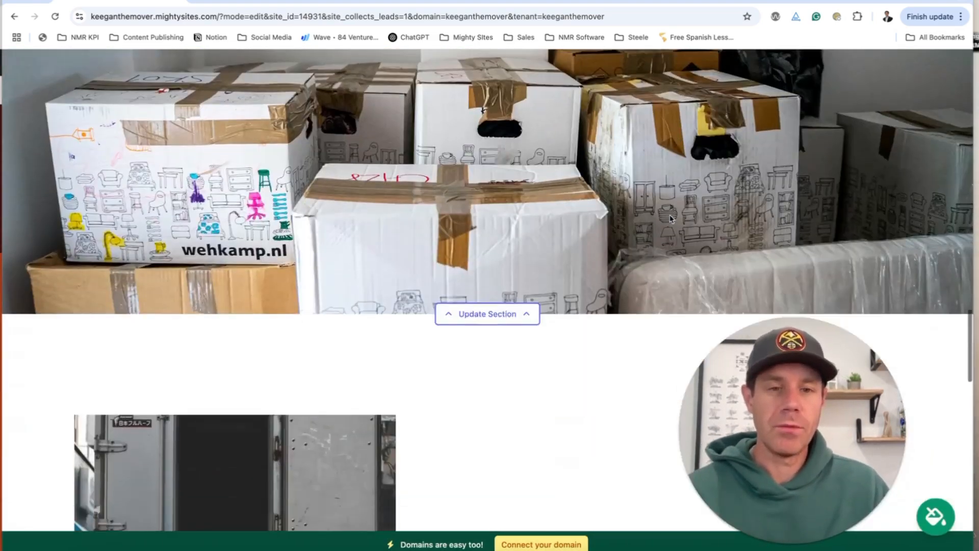
{"action": "scroll", "coordinate": [670, 219], "scroll_direction": "down", "scroll_amount": 10}
{"action": "scroll", "coordinate": [670, 219], "scroll_direction": "up", "scroll_amount": 20}
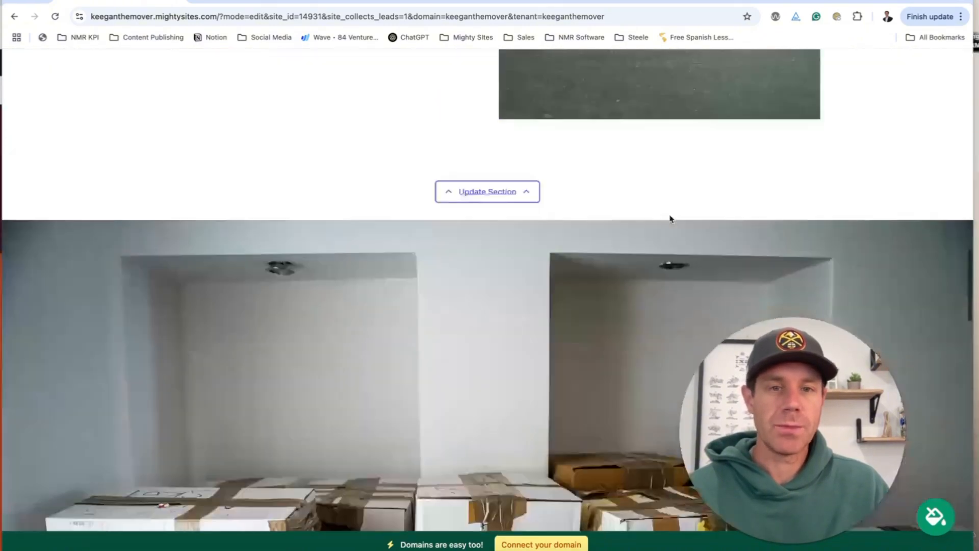
{"action": "scroll", "coordinate": [671, 219], "scroll_direction": "up", "scroll_amount": 10}
Enter the business phone and email, then save the Facebook page link.
{"action": "left_click", "coordinate": [513, 134]}
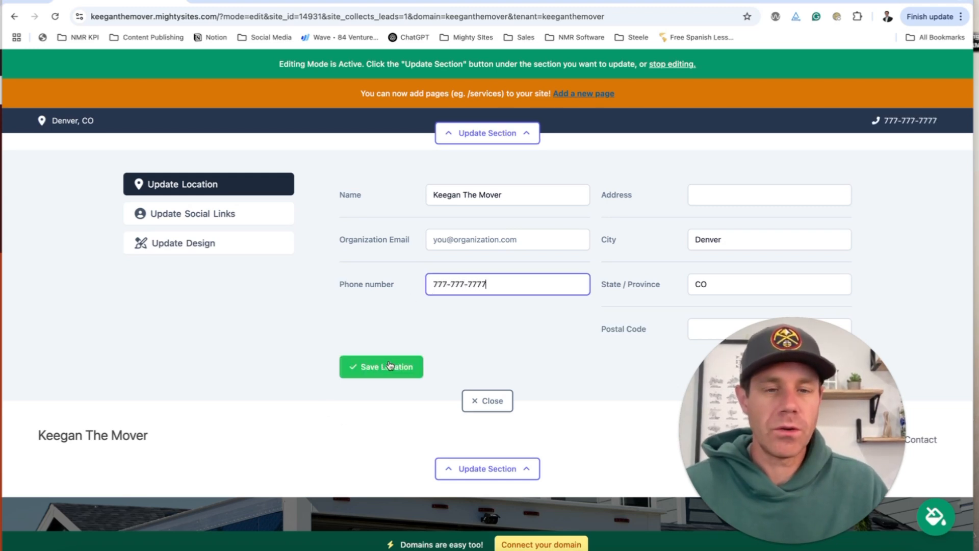
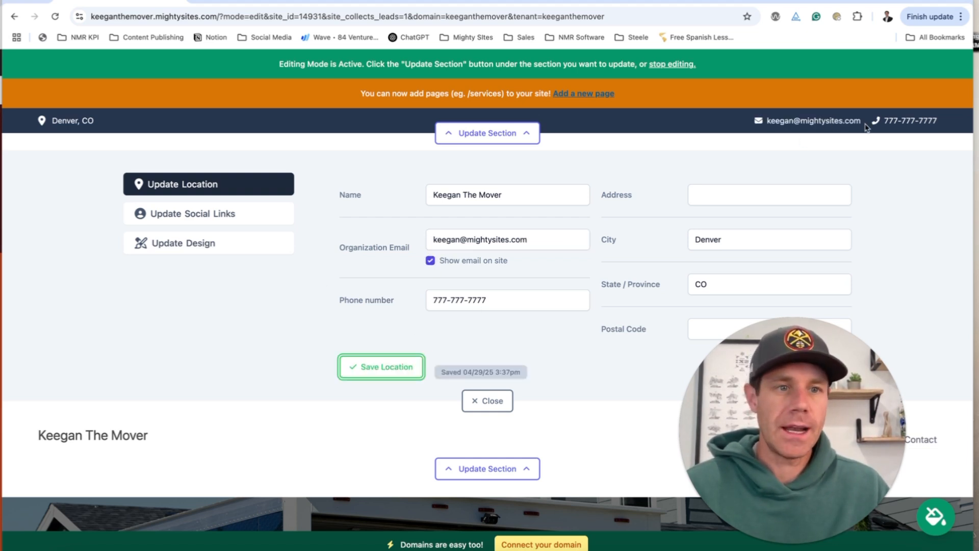
{"action": "left_click", "coordinate": [223, 214]}
{"action": "left_click", "coordinate": [647, 236]}
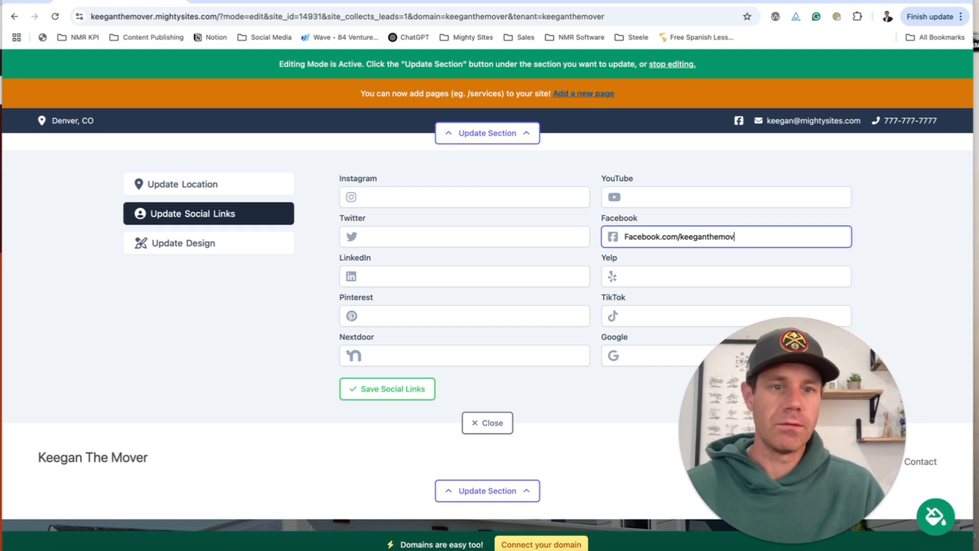
{"action": "left_click", "coordinate": [390, 396]}
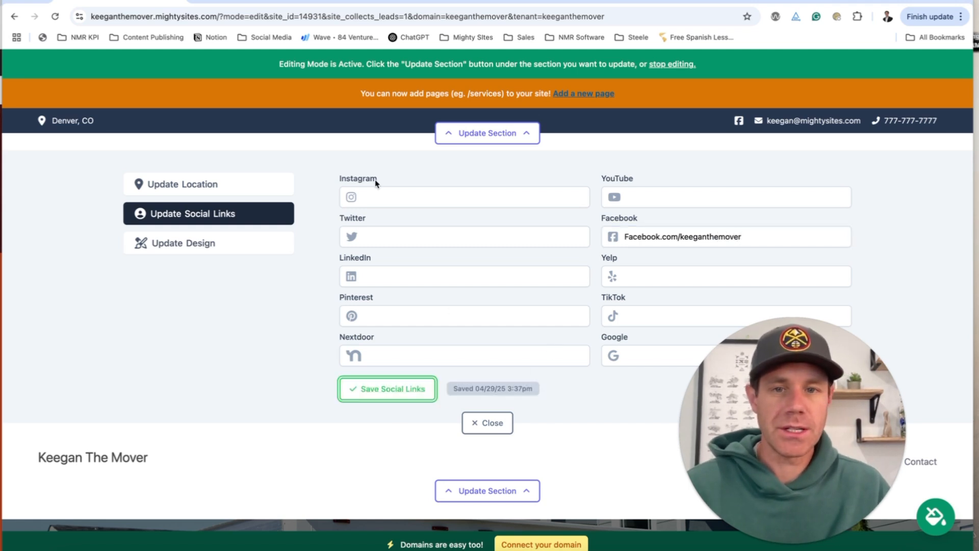
Close the site settings editor and load canva.com in a new browser tab.
{"action": "left_click", "coordinate": [507, 431]}
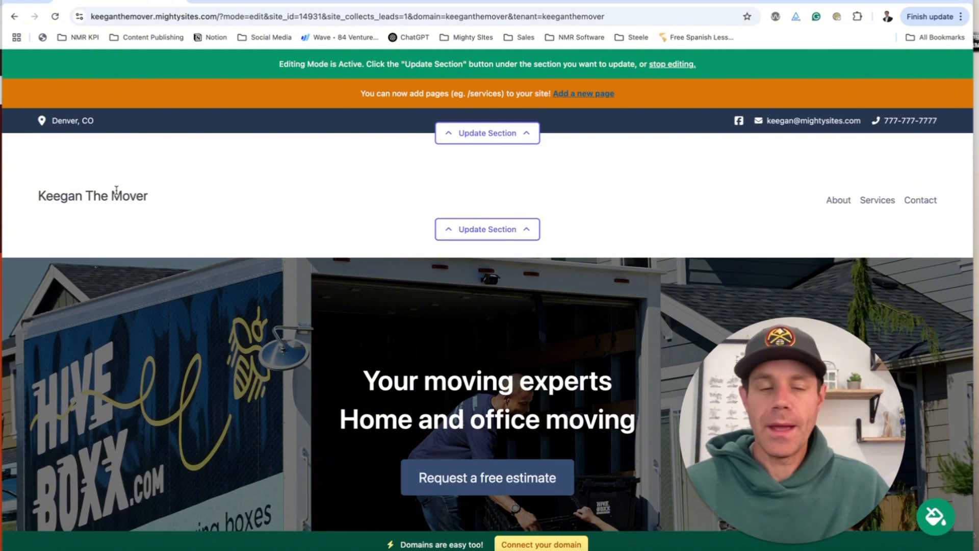
{"action": "scroll", "coordinate": [118, 189], "scroll_direction": "down", "scroll_amount": 1}
{"action": "scroll", "coordinate": [123, 181], "scroll_direction": "up", "scroll_amount": 1}
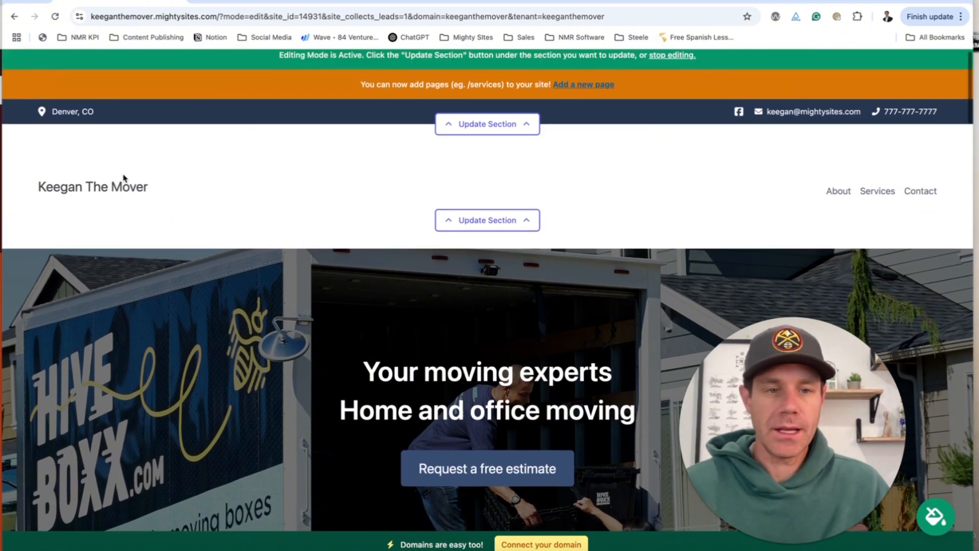
{"action": "scroll", "coordinate": [125, 183], "scroll_direction": "down", "scroll_amount": 1}
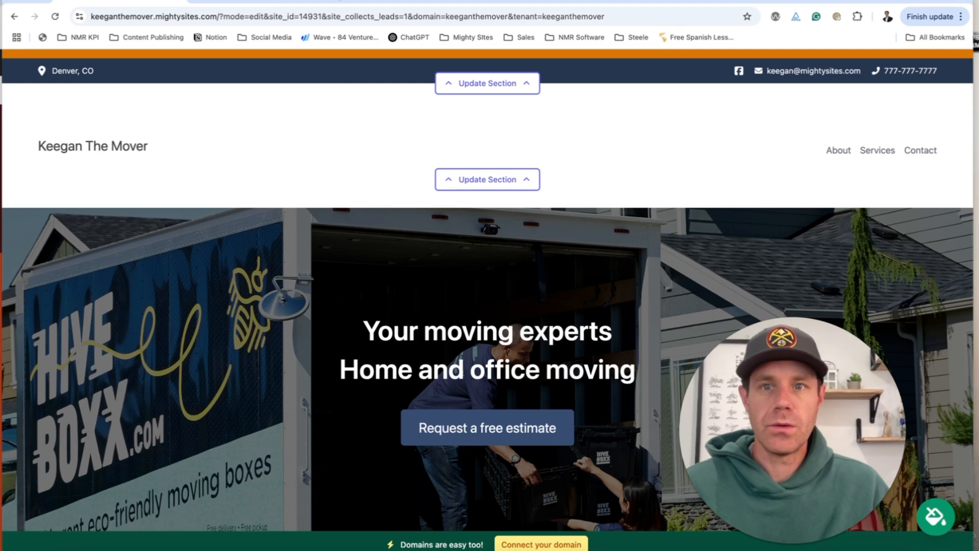
{"action": "key", "text": "ctrl+t"}
{"action": "type", "text": "canva.com"}
{"action": "key", "text": "Return"}
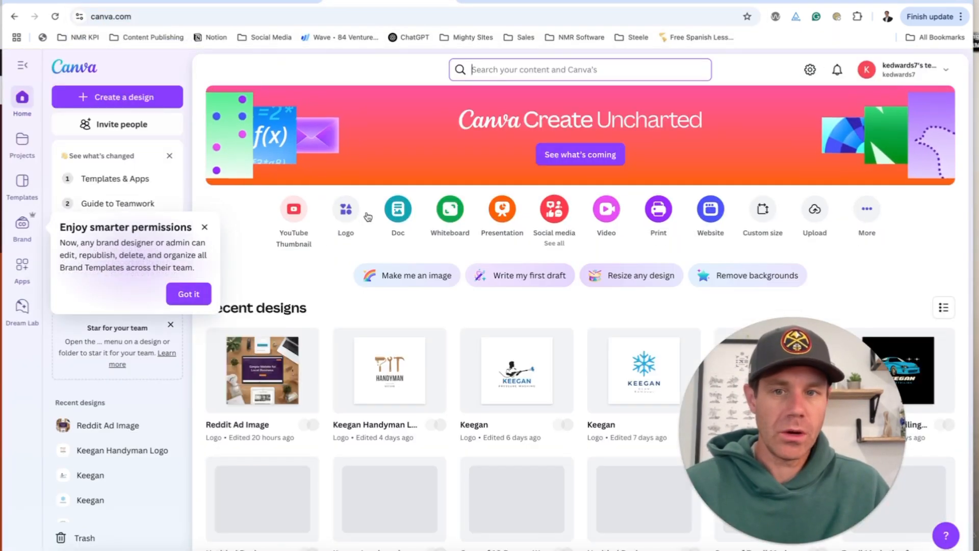
Create a blank Logo design and generate Magic Media images for 'Logo for a moving company called keegan the mover'.
{"action": "left_click", "coordinate": [319, 220]}
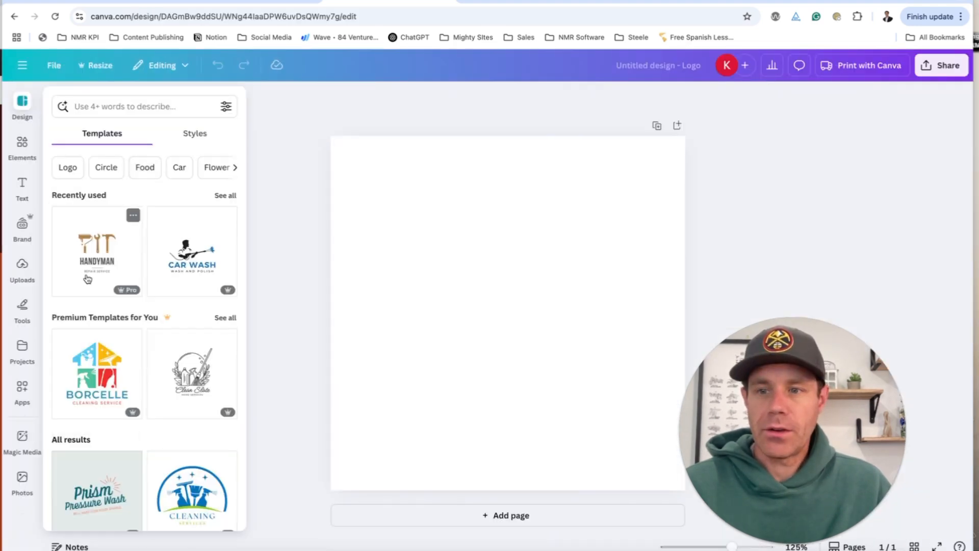
{"action": "left_click", "coordinate": [26, 440]}
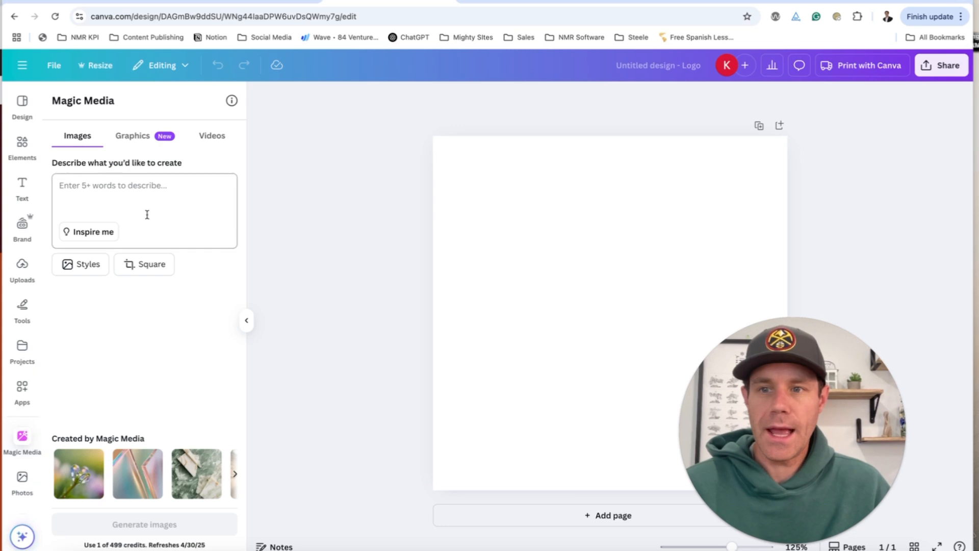
{"action": "type", "text": "Logo for a moving company called keegan the mover"}
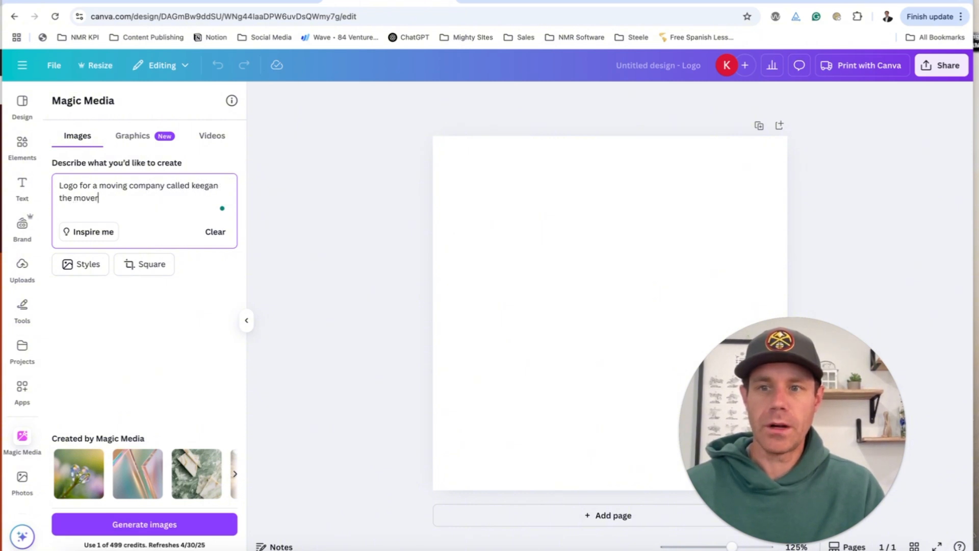
{"action": "key", "text": "Return"}
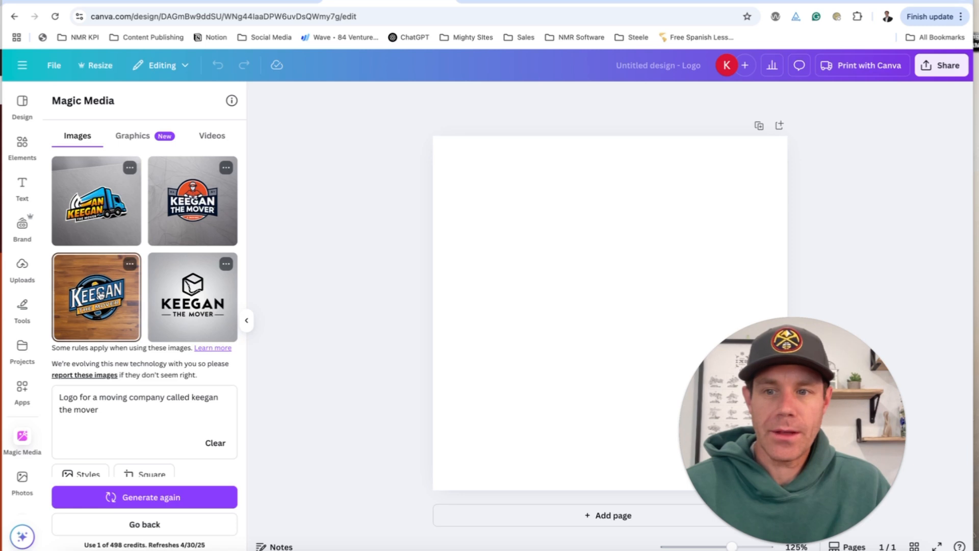
Place the wood-background logo and enlarge it to cover the whole page.
{"action": "left_click", "coordinate": [100, 295]}
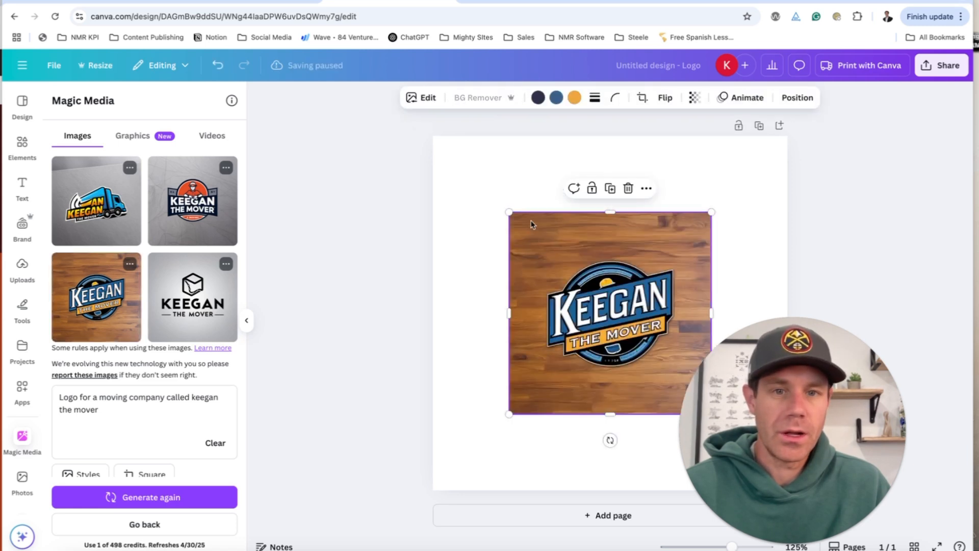
{"action": "left_click_drag", "start_coordinate": [509, 212], "coordinate": [430, 133]}
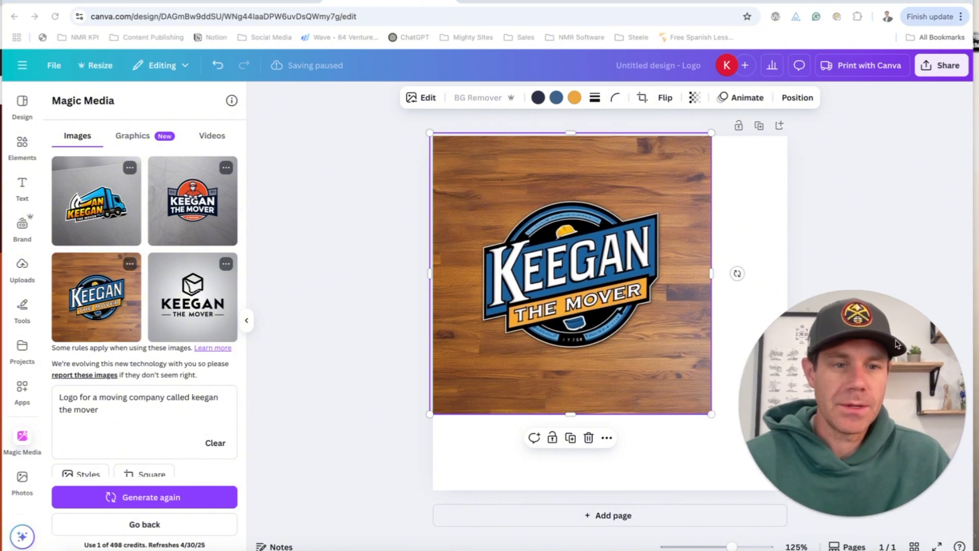
{"action": "left_click_drag", "start_coordinate": [711, 414], "coordinate": [855, 510]}
{"action": "left_click_drag", "start_coordinate": [682, 407], "coordinate": [646, 403]}
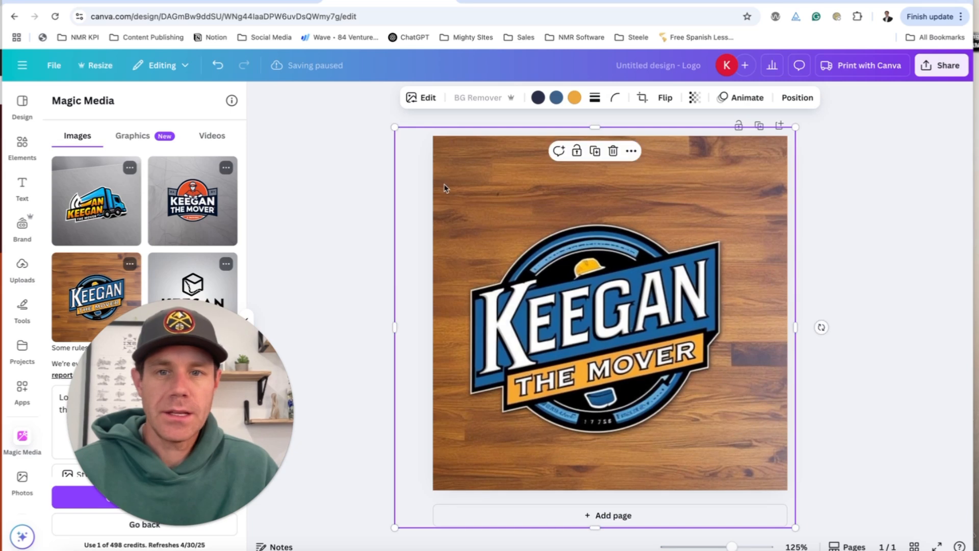
{"action": "left_click_drag", "start_coordinate": [392, 127], "coordinate": [319, 84]}
{"action": "left_click_drag", "start_coordinate": [587, 292], "coordinate": [632, 307]}
Download the 'Keegan the mover logo' design as a PNG.
{"action": "left_click", "coordinate": [908, 300]}
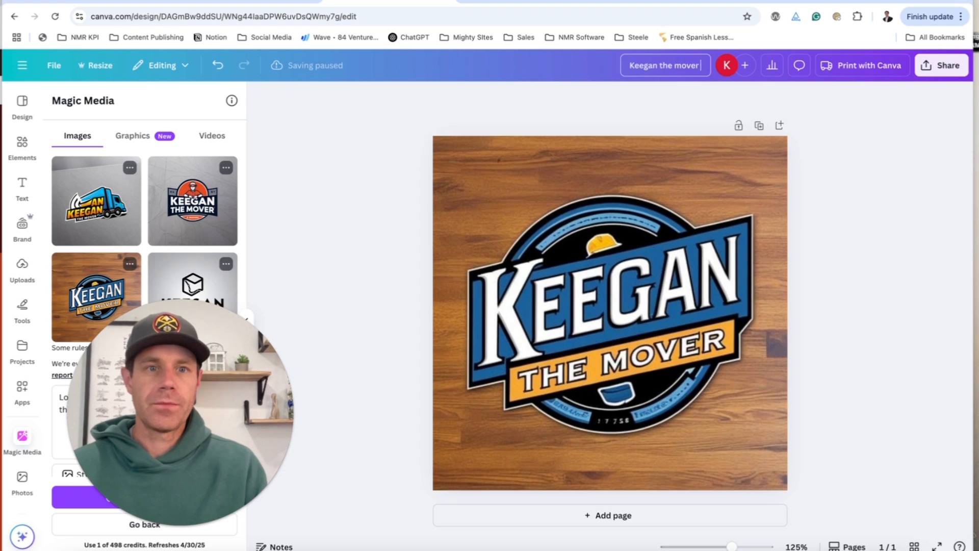
{"action": "left_click", "coordinate": [940, 64]}
{"action": "left_click", "coordinate": [771, 304]}
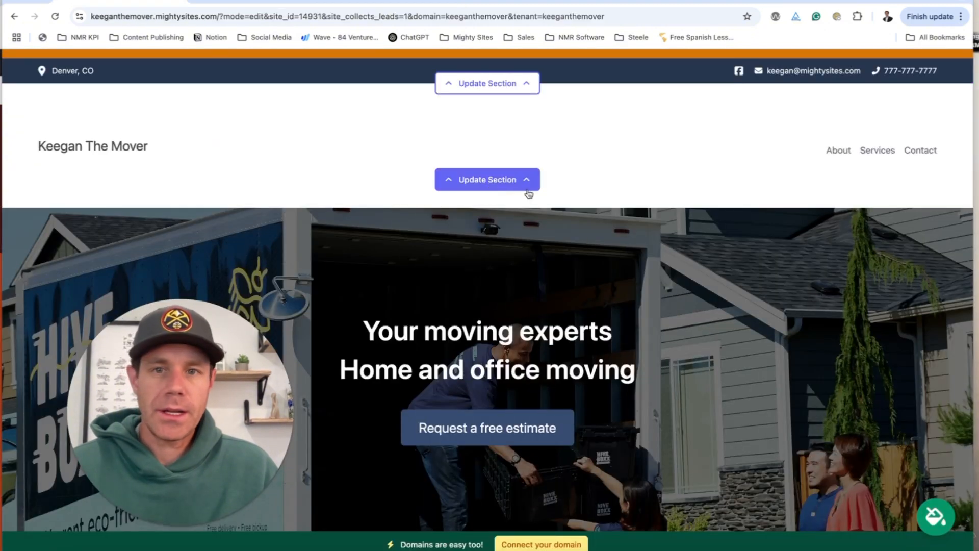
Upload Keegan the mover logo.png from Downloads as the header logo.
{"action": "left_click", "coordinate": [506, 183]}
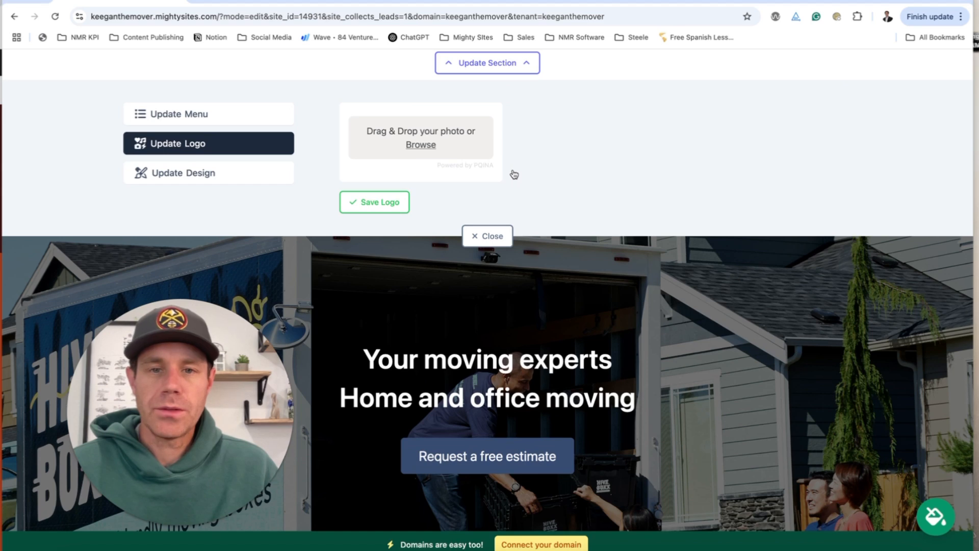
{"action": "left_click", "coordinate": [514, 175]}
{"action": "left_click", "coordinate": [419, 205]}
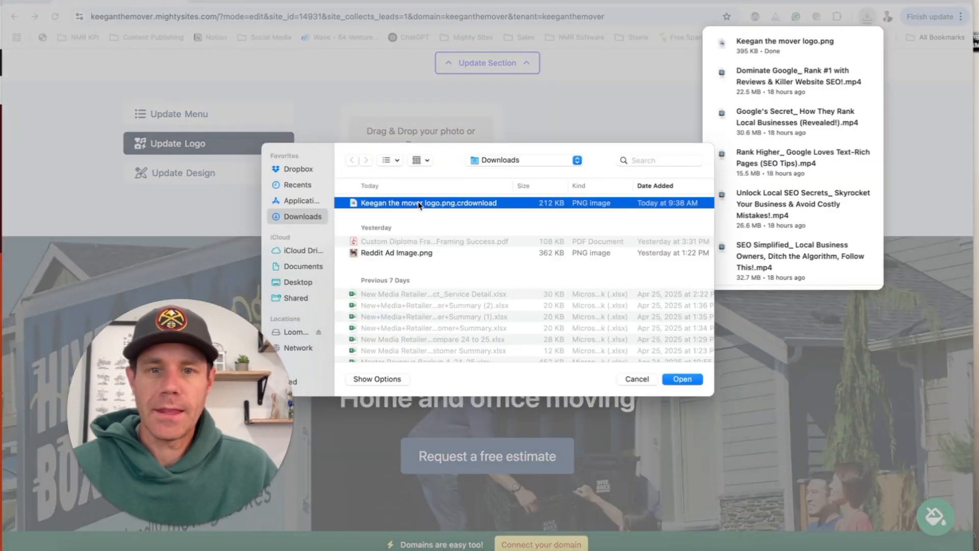
{"action": "left_click", "coordinate": [313, 200]}
{"action": "left_click", "coordinate": [302, 216]}
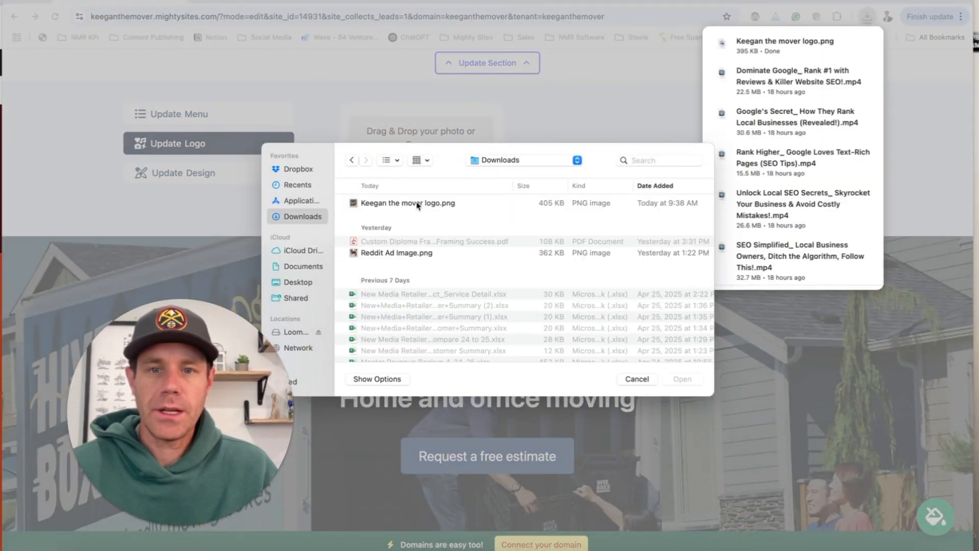
{"action": "left_click", "coordinate": [419, 204]}
{"action": "left_click", "coordinate": [683, 379]}
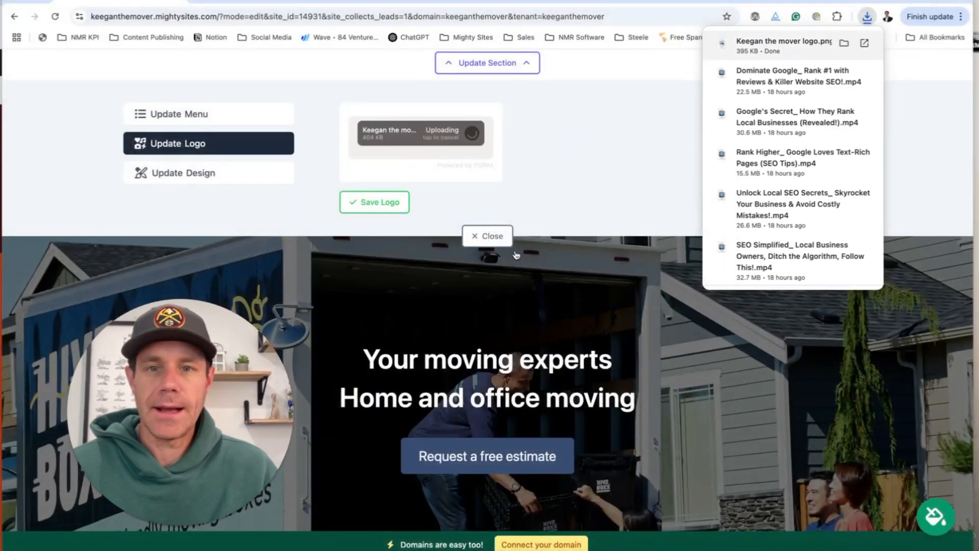
Save the header logo, make it bigger twice, then smaller once.
{"action": "scroll", "coordinate": [544, 297], "scroll_direction": "up", "scroll_amount": 3}
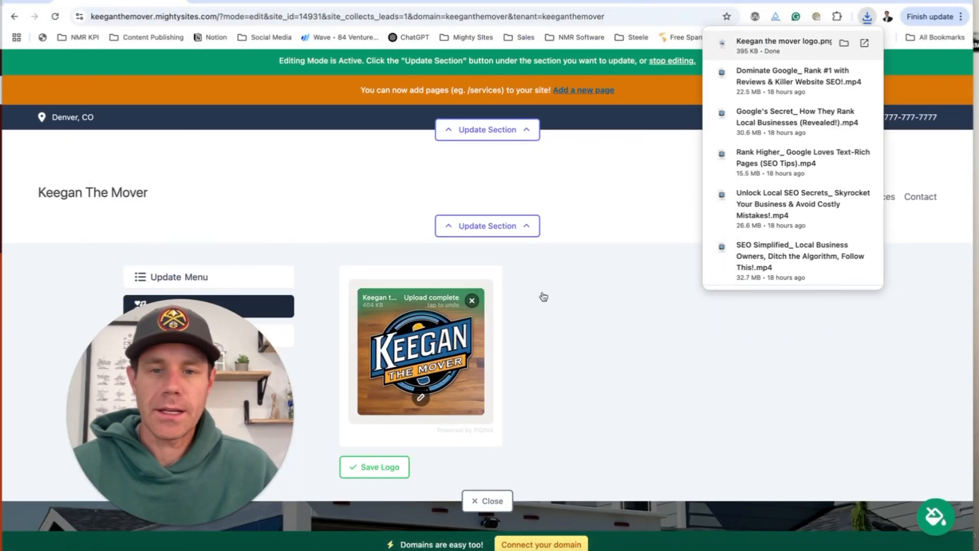
{"action": "left_click", "coordinate": [375, 467]}
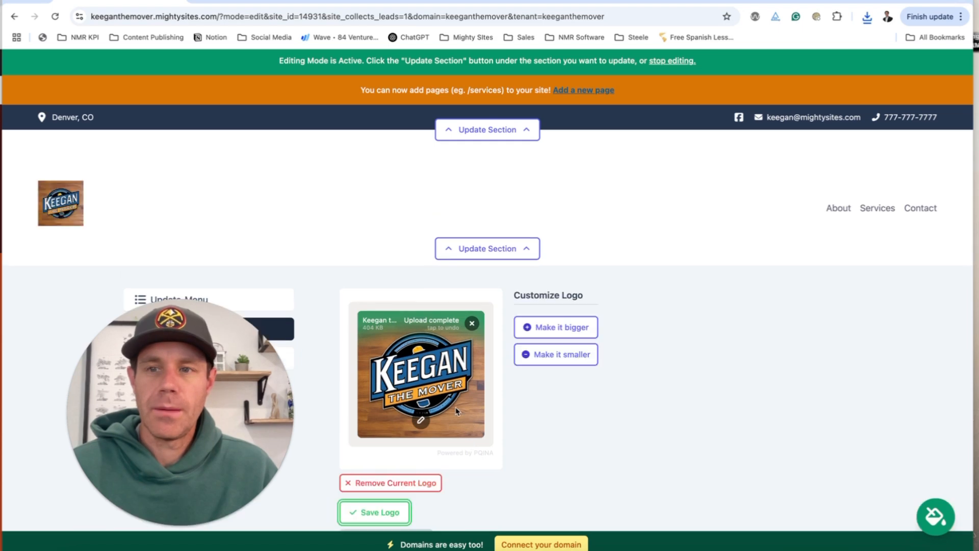
{"action": "left_click", "coordinate": [534, 337]}
{"action": "left_click", "coordinate": [534, 335]}
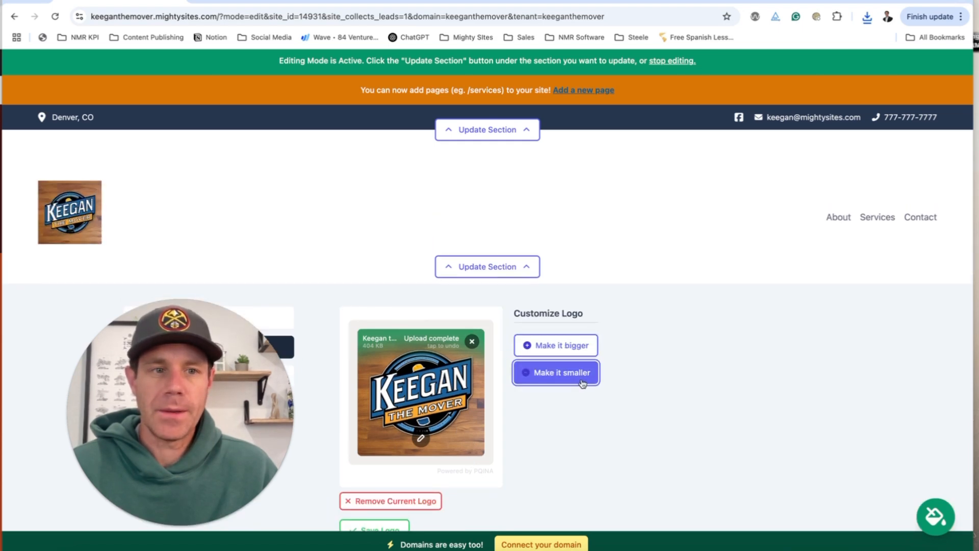
{"action": "left_click", "coordinate": [533, 370]}
Crop the logo's top, bottom, right and left strips down to the wood-board image.
{"action": "left_click", "coordinate": [421, 429]}
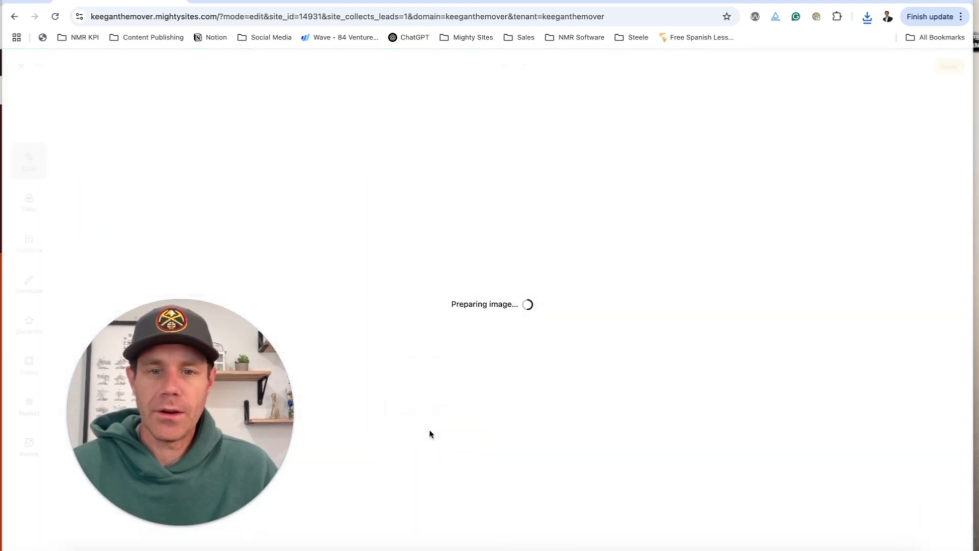
{"action": "left_click_drag", "start_coordinate": [369, 161], "coordinate": [372, 199]}
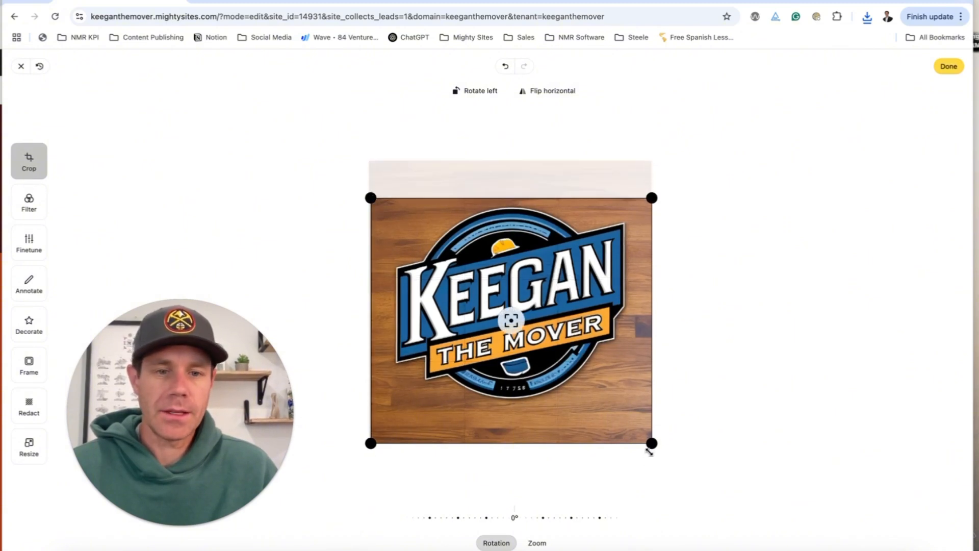
{"action": "left_click_drag", "start_coordinate": [649, 451], "coordinate": [631, 409]}
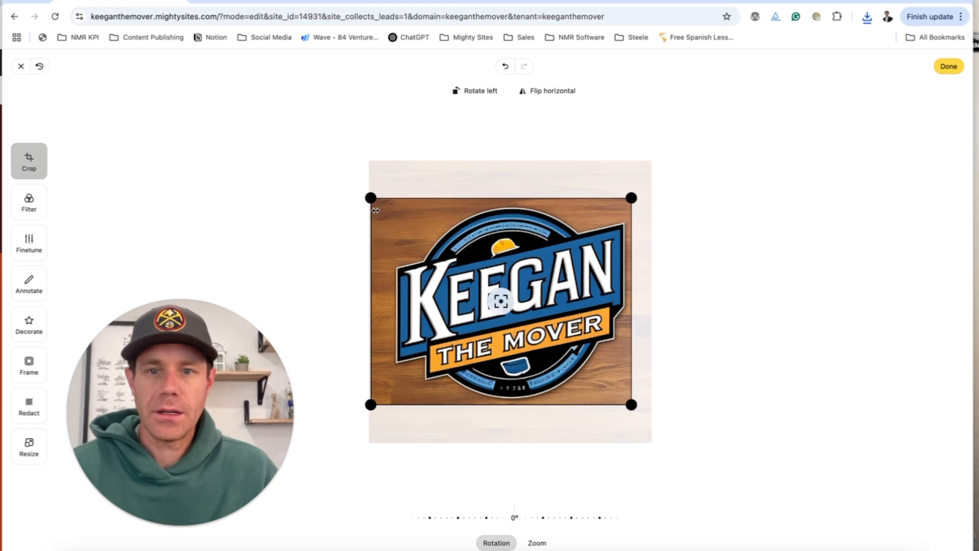
{"action": "left_click_drag", "start_coordinate": [375, 211], "coordinate": [387, 204]}
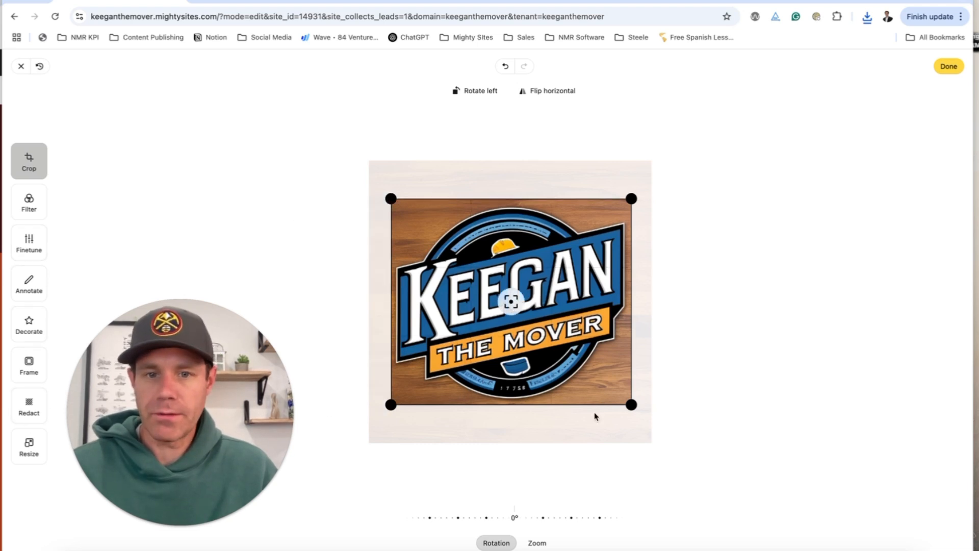
{"action": "left_click", "coordinate": [949, 66]}
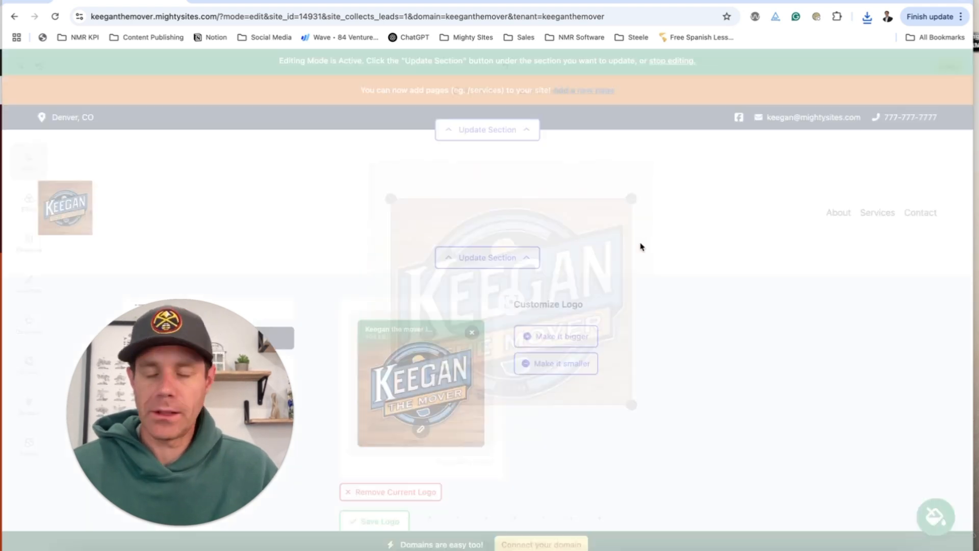
{"action": "scroll", "coordinate": [586, 298], "scroll_direction": "down", "scroll_amount": 2}
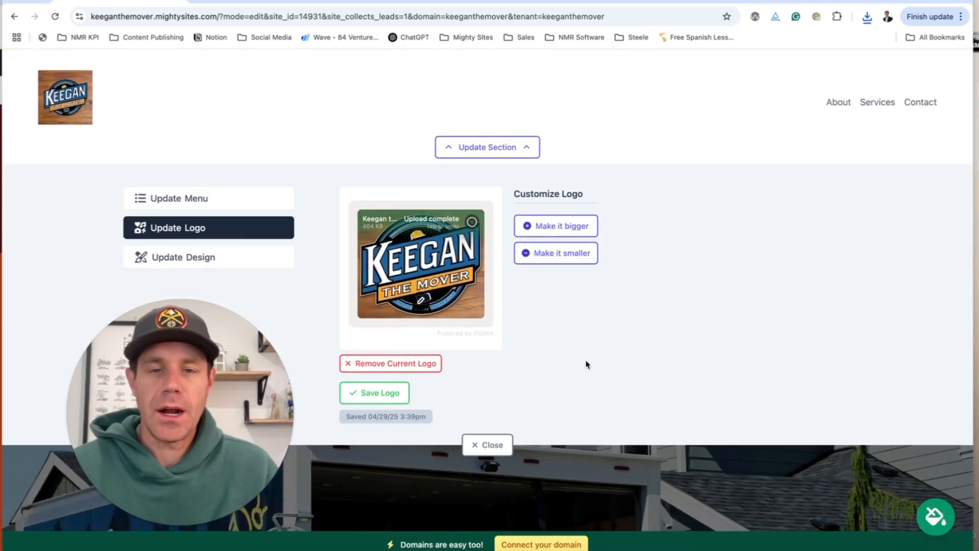
Save the cropped header logo and make it slightly smaller.
{"action": "left_click", "coordinate": [381, 394]}
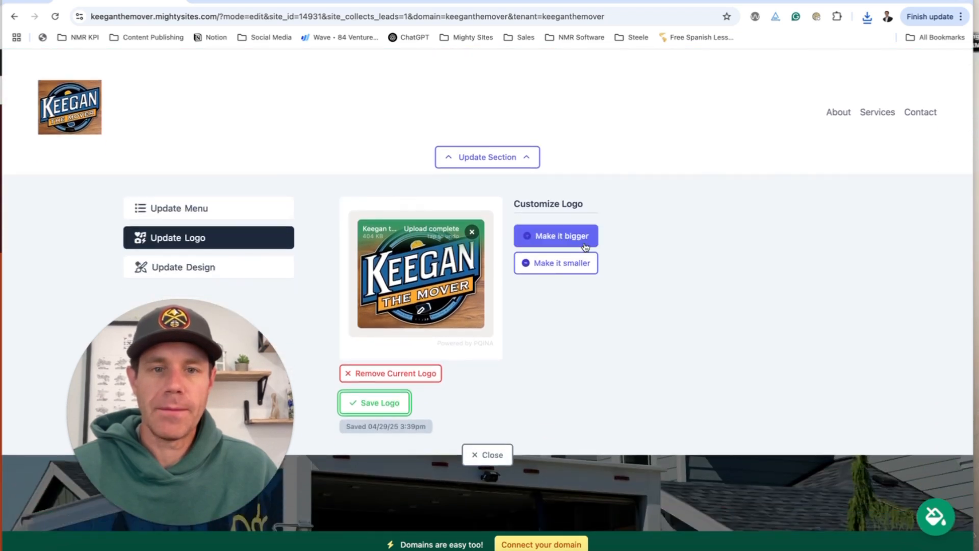
{"action": "left_click", "coordinate": [586, 247]}
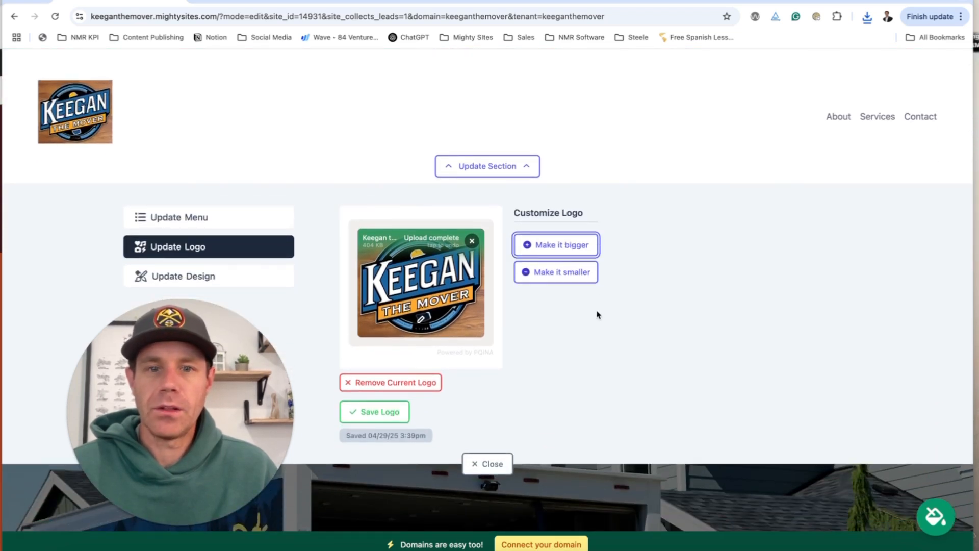
{"action": "left_click", "coordinate": [560, 274]}
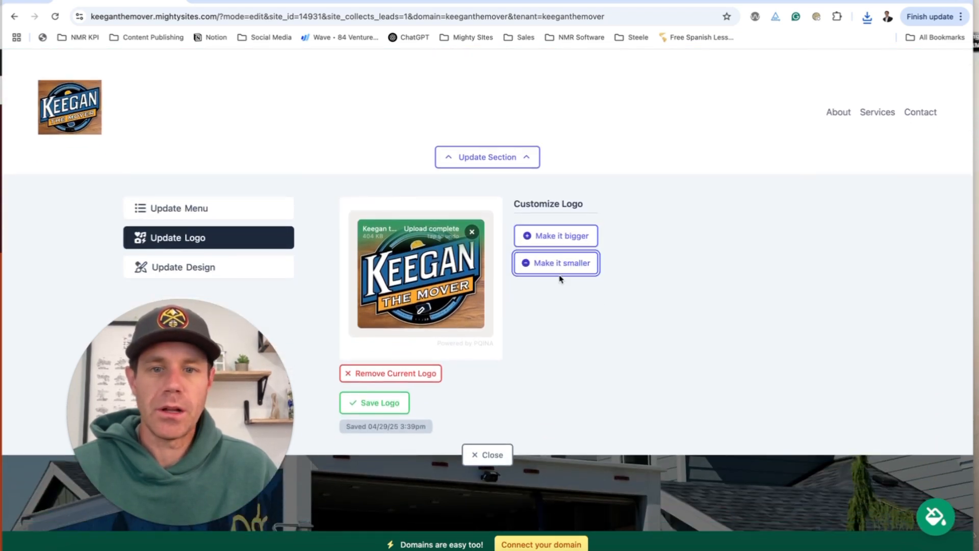
Try the centered header layout, then keep logo-left, navigation-right and save.
{"action": "left_click", "coordinate": [257, 277]}
{"action": "left_click", "coordinate": [431, 316]}
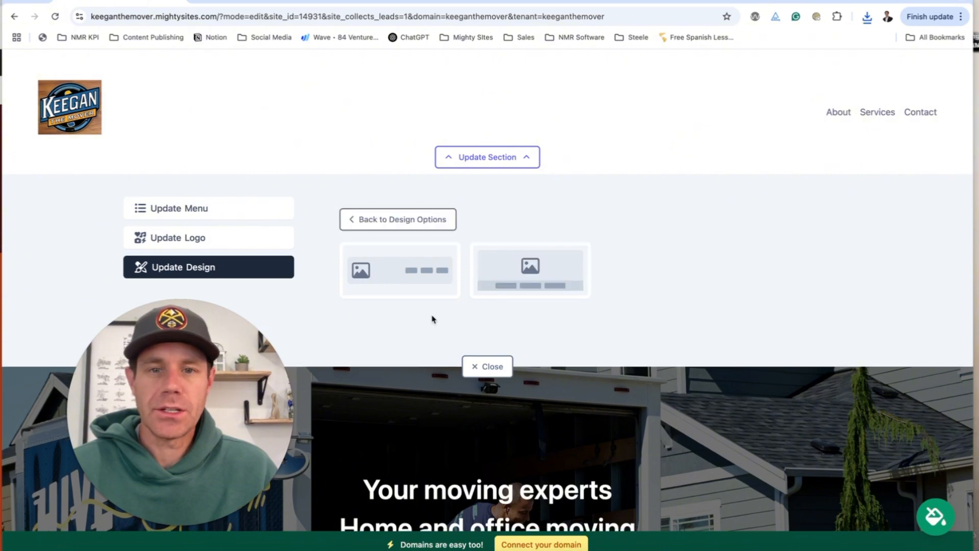
{"action": "left_click", "coordinate": [516, 282]}
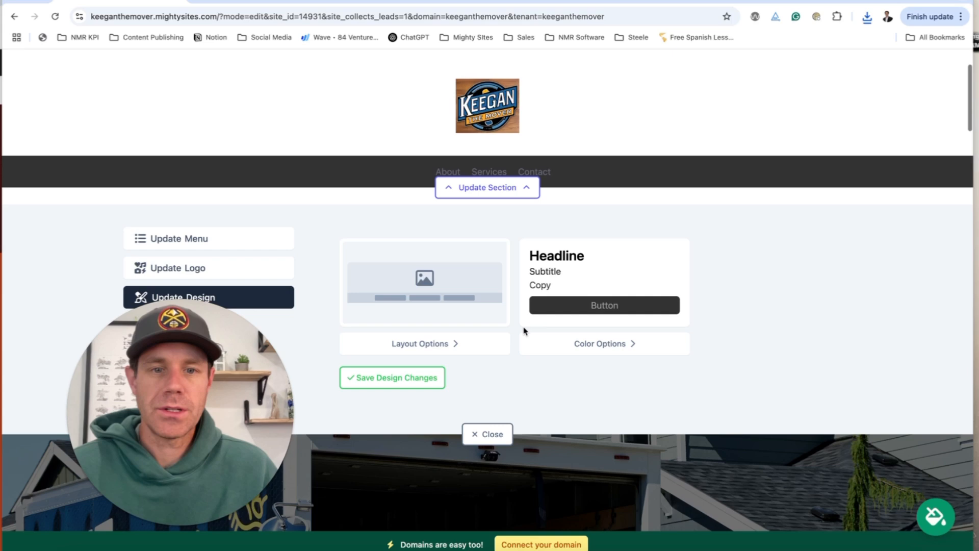
{"action": "left_click", "coordinate": [428, 343]}
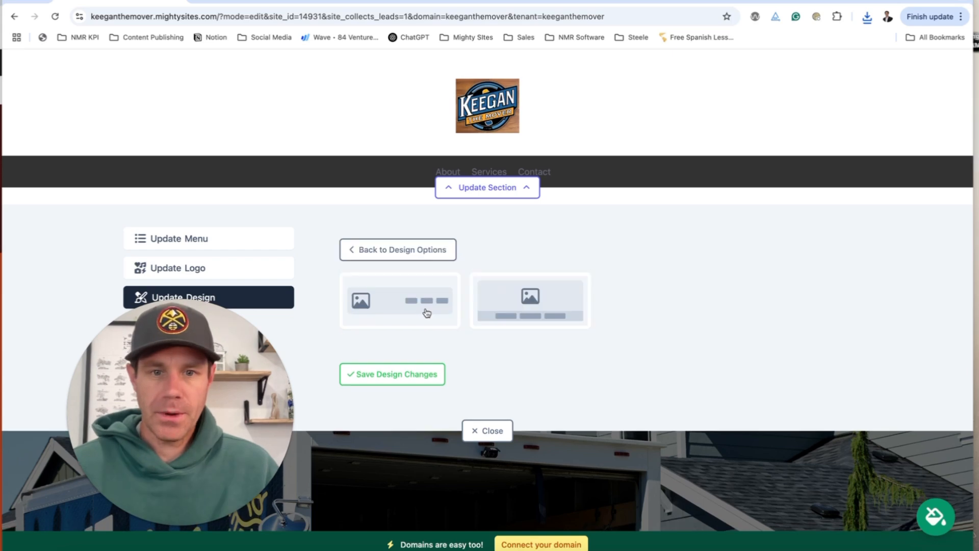
{"action": "left_click", "coordinate": [426, 313]}
{"action": "left_click", "coordinate": [416, 346]}
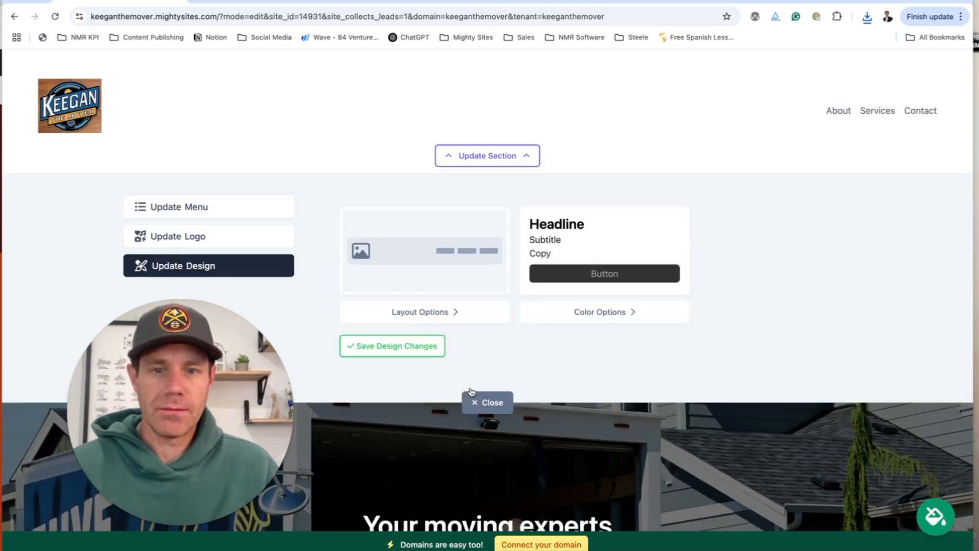
{"action": "scroll", "coordinate": [663, 276], "scroll_direction": "down", "scroll_amount": 7}
{"action": "scroll", "coordinate": [556, 306], "scroll_direction": "up", "scroll_amount": 3}
Add an Address field to the Get In Touch contact form and save the form.
{"action": "left_click", "coordinate": [556, 305]}
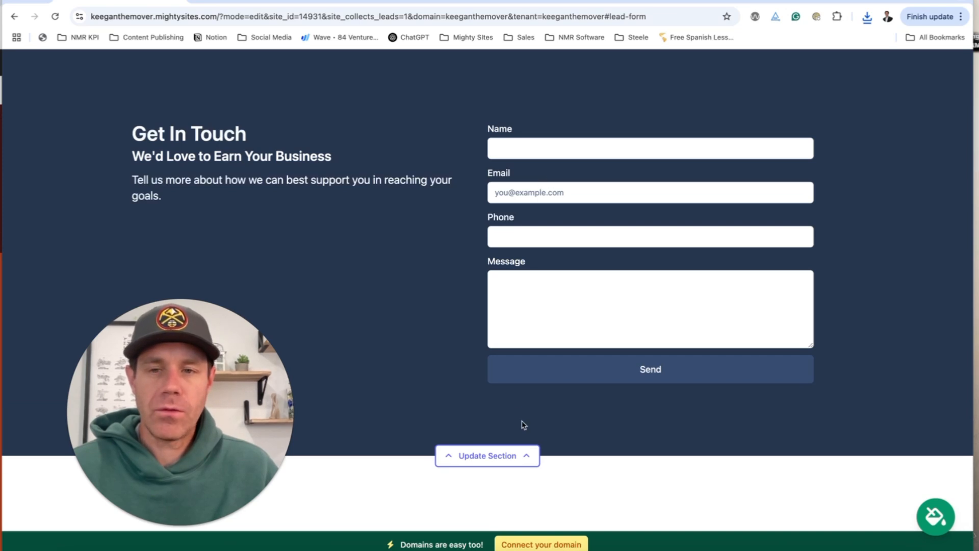
{"action": "left_click", "coordinate": [520, 456]}
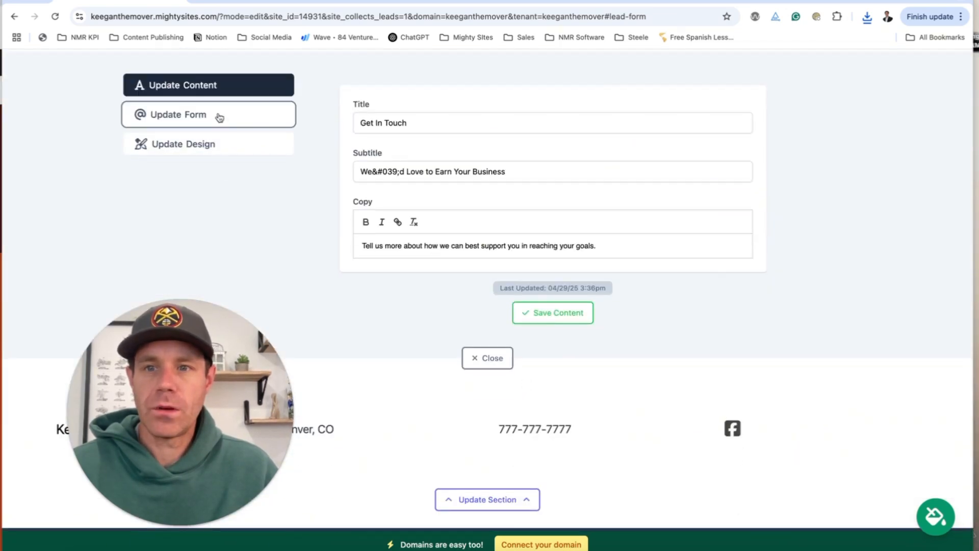
{"action": "left_click", "coordinate": [219, 117]}
{"action": "left_click", "coordinate": [358, 251]}
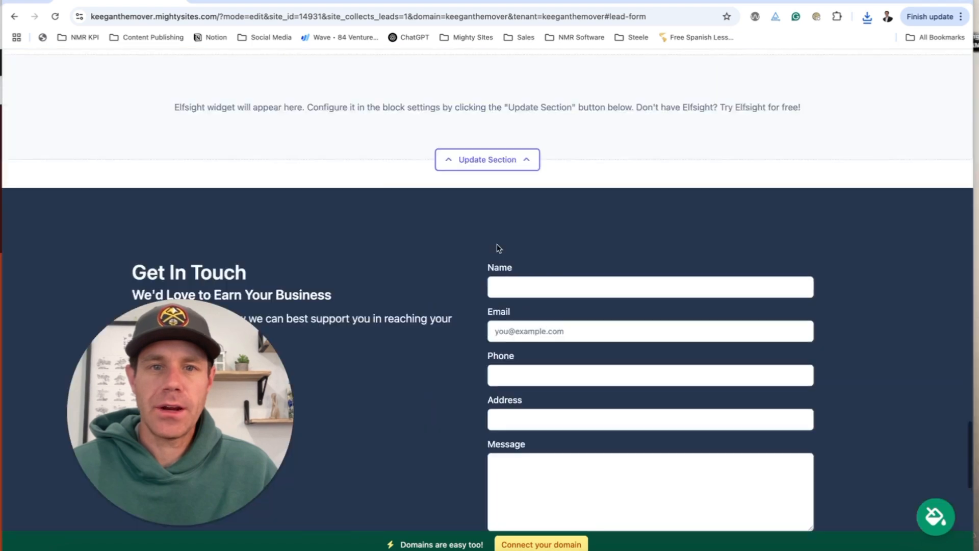
{"action": "scroll", "coordinate": [500, 246], "scroll_direction": "down", "scroll_amount": 6}
{"action": "scroll", "coordinate": [511, 252], "scroll_direction": "down", "scroll_amount": 4}
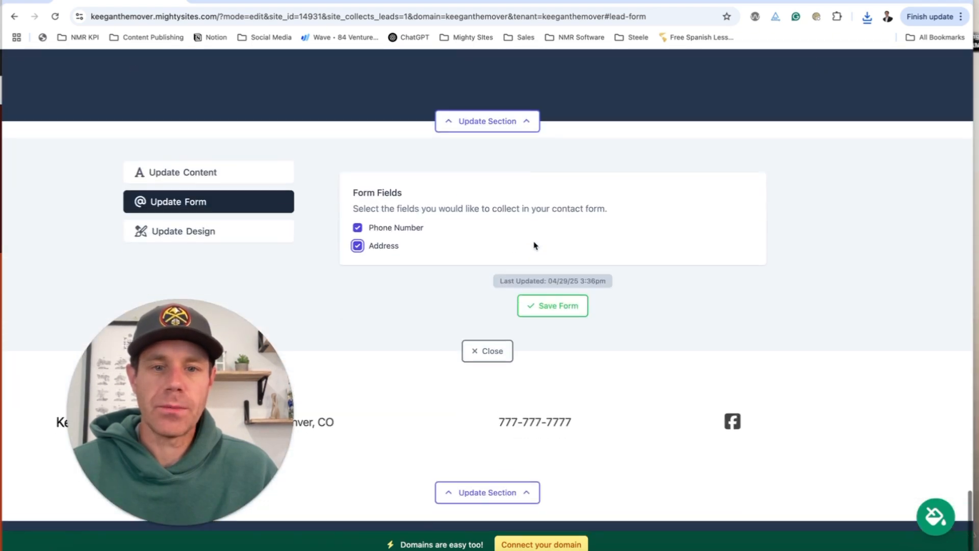
{"action": "left_click", "coordinate": [555, 313]}
{"action": "left_click", "coordinate": [488, 404]}
Bring up the Elfsight widget code settings and start a new browser tab.
{"action": "scroll", "coordinate": [536, 306], "scroll_direction": "up", "scroll_amount": 10}
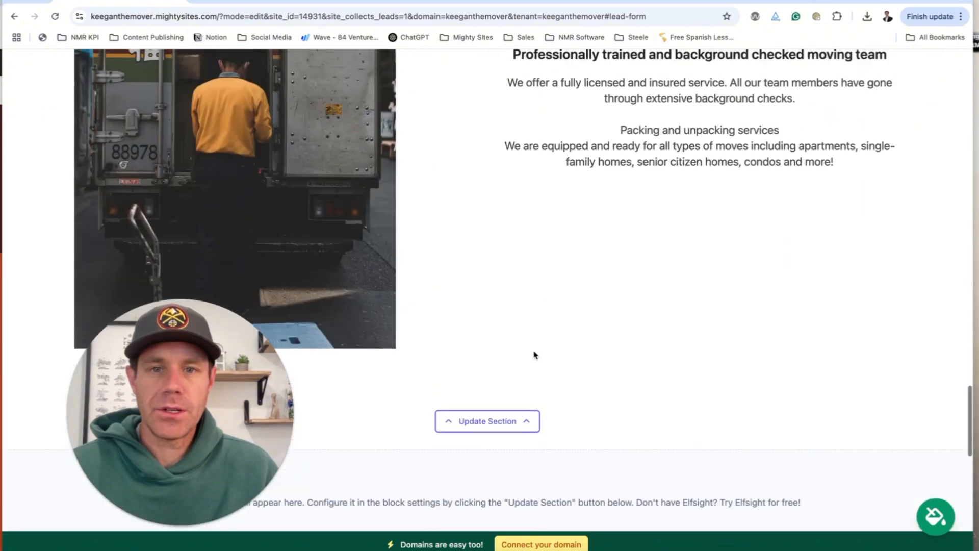
{"action": "scroll", "coordinate": [535, 355], "scroll_direction": "down", "scroll_amount": 5}
{"action": "left_click", "coordinate": [510, 289]}
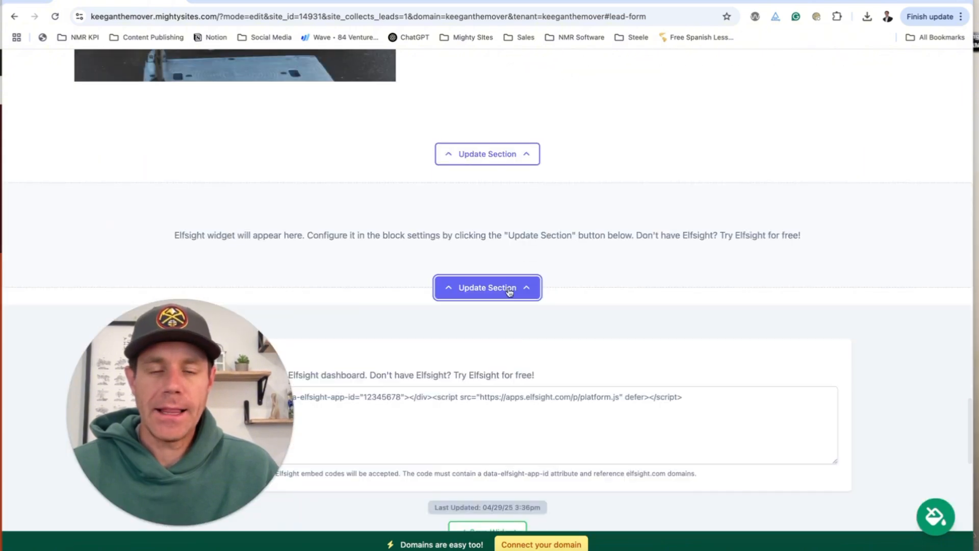
{"action": "scroll", "coordinate": [512, 289], "scroll_direction": "down", "scroll_amount": 4}
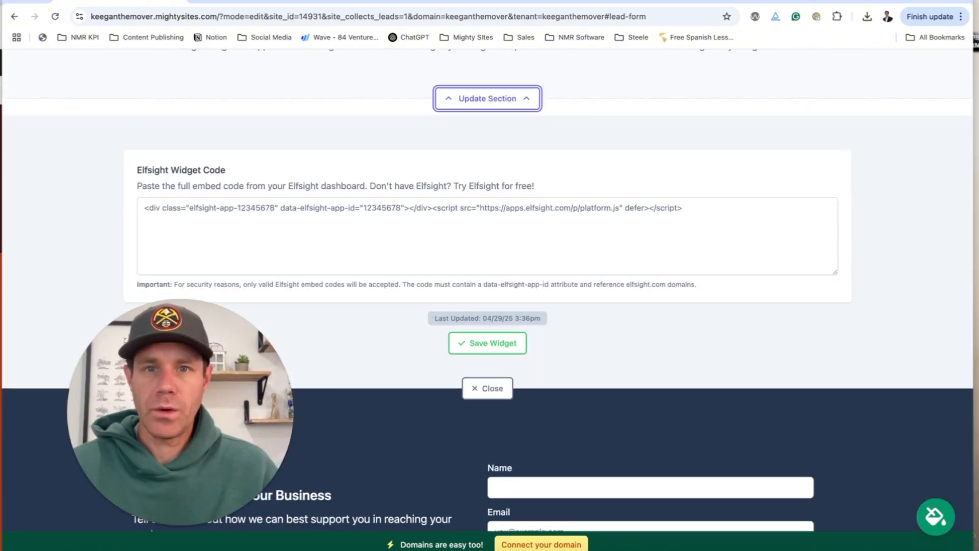
{"action": "key", "text": "ctrl+t"}
Copy the Google Reviews widget embed code from the Elfsight dashboard.
{"action": "type", "text": "elfsi"}
{"action": "key", "text": "Return"}
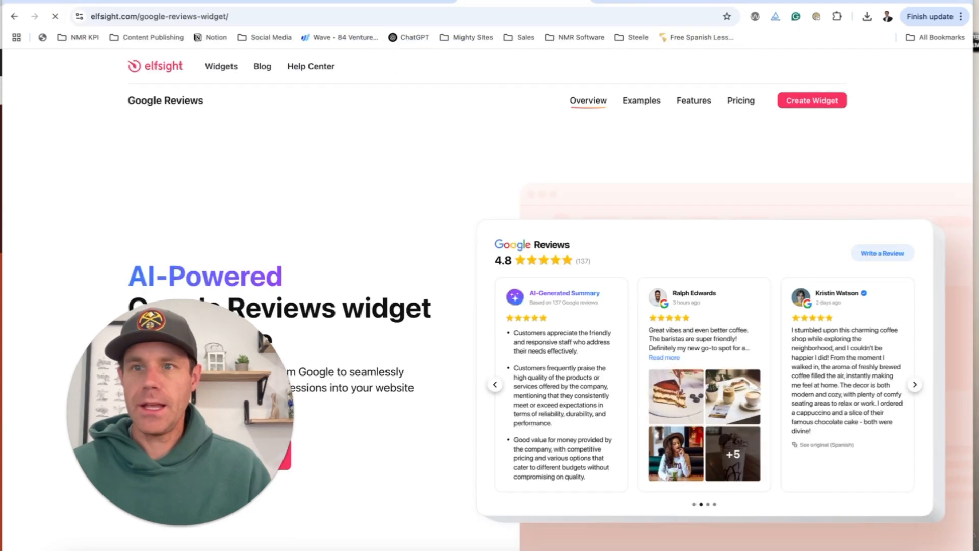
{"action": "mouse_move", "coordinate": [221, 71]}
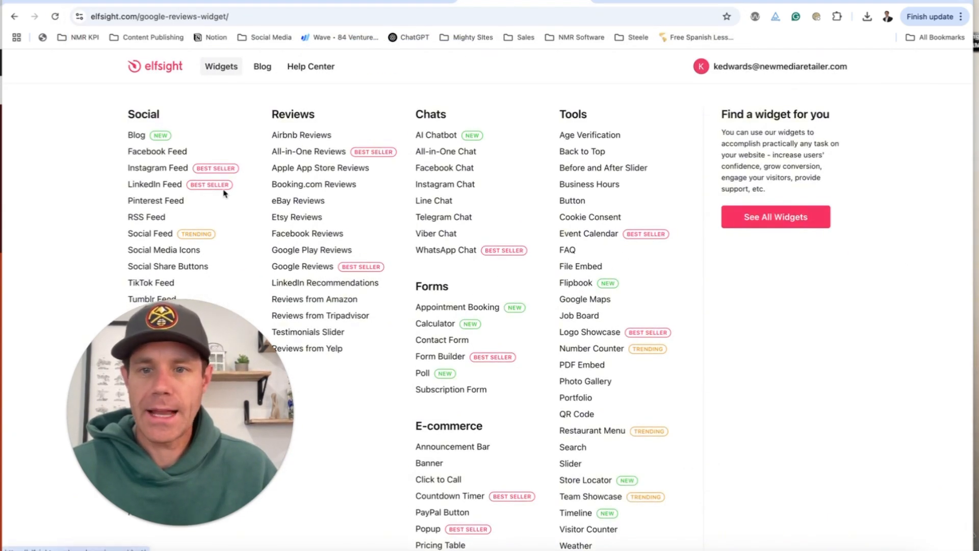
{"action": "left_click", "coordinate": [843, 67]}
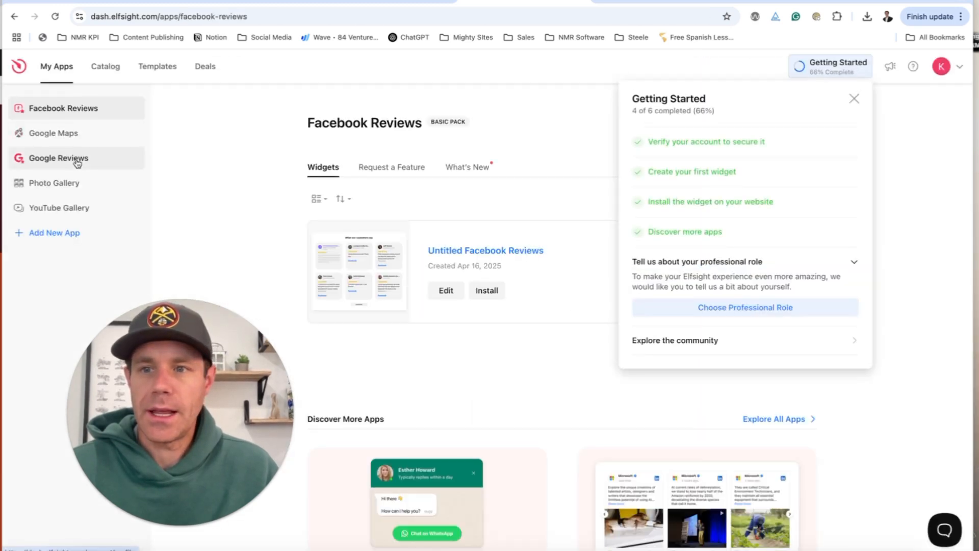
{"action": "left_click", "coordinate": [77, 159]}
{"action": "left_click", "coordinate": [490, 296]}
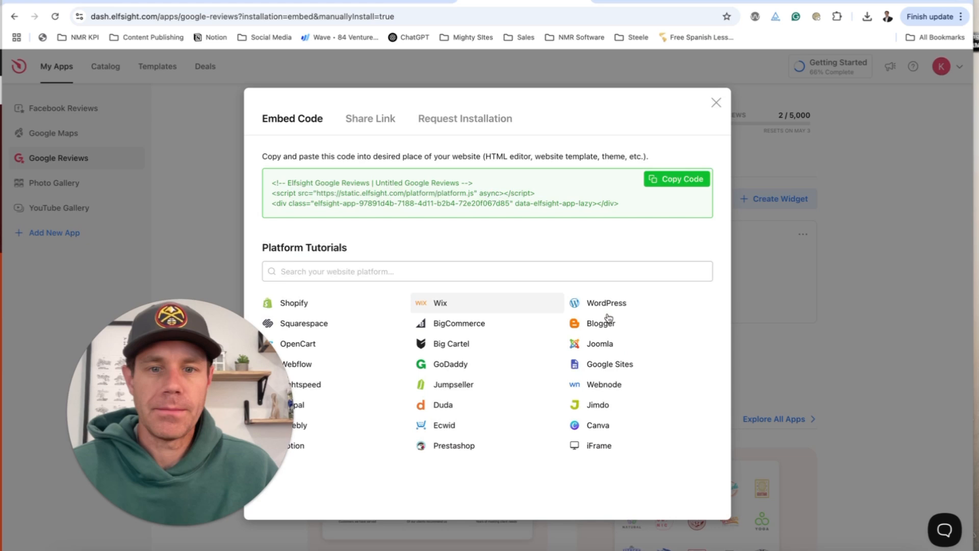
{"action": "left_click", "coordinate": [686, 182]}
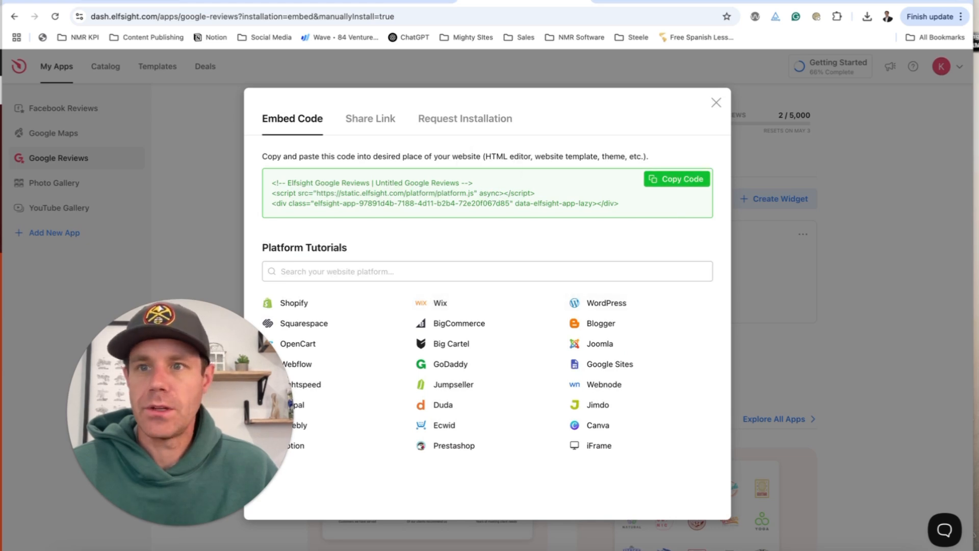
Paste the embed code into the Mighty Sites Elfsight Widget Code box.
{"action": "left_click", "coordinate": [26, 1]}
{"action": "left_click", "coordinate": [448, 231]}
{"action": "key", "text": "super+v"}
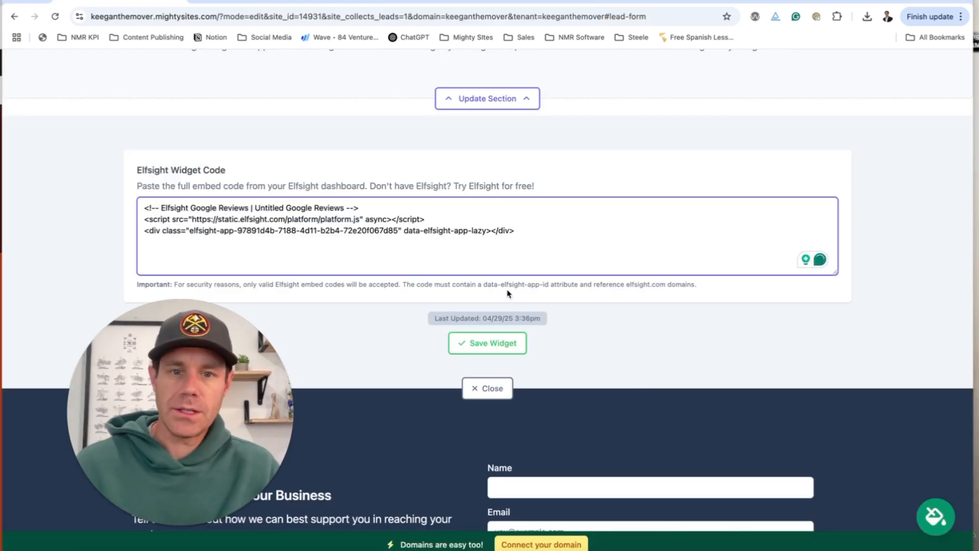
Save the Elfsight widget code and leave editing mode to view the live site.
{"action": "left_click", "coordinate": [502, 343]}
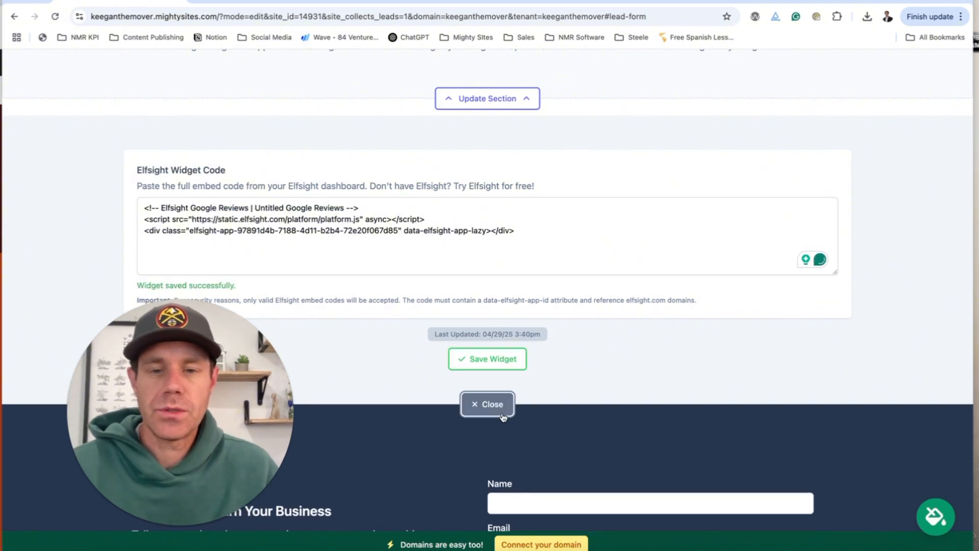
{"action": "left_click", "coordinate": [488, 404]}
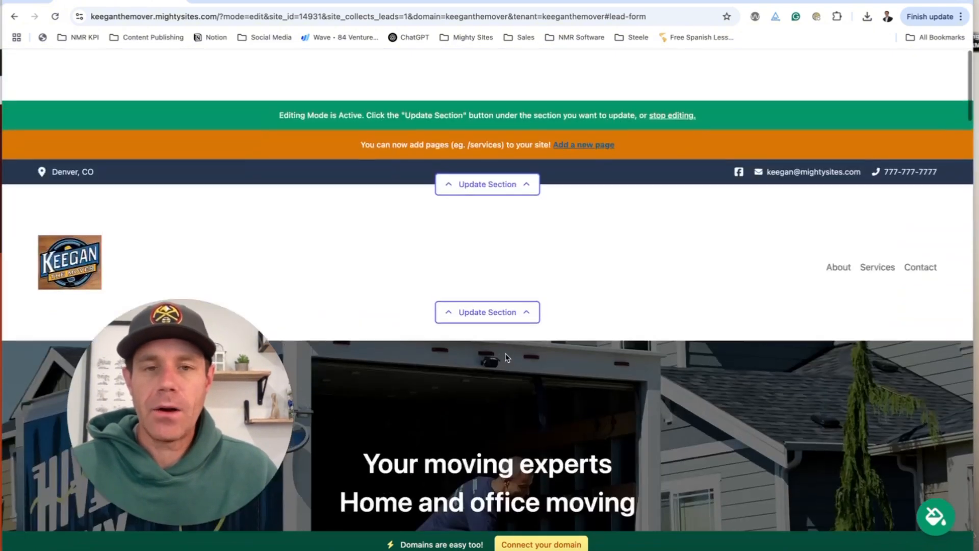
{"action": "left_click", "coordinate": [661, 68]}
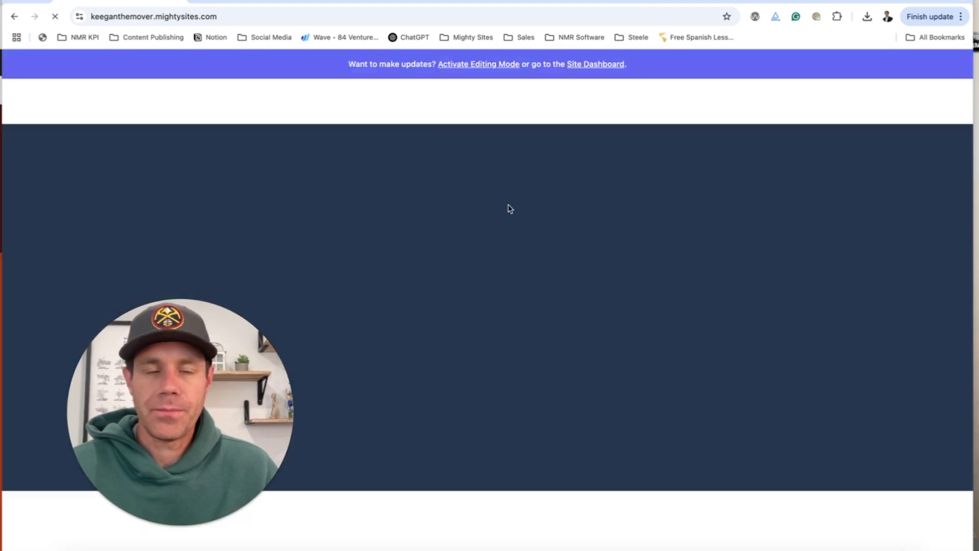
Scroll through the published moving site, then reload it with Cmd+R to bring up editing options.
{"action": "scroll", "coordinate": [510, 204], "scroll_direction": "down", "scroll_amount": 3}
{"action": "scroll", "coordinate": [509, 204], "scroll_direction": "down", "scroll_amount": 15}
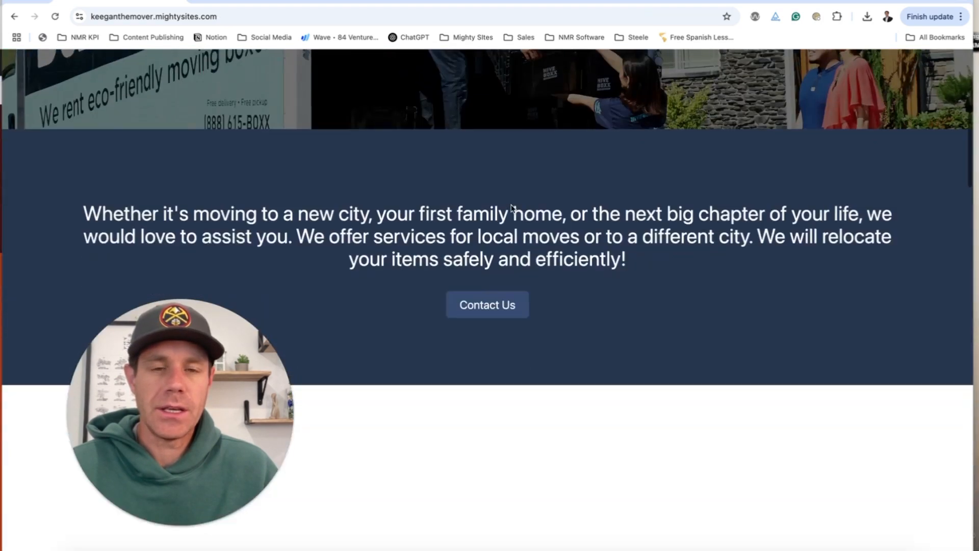
{"action": "scroll", "coordinate": [512, 209], "scroll_direction": "down", "scroll_amount": 15}
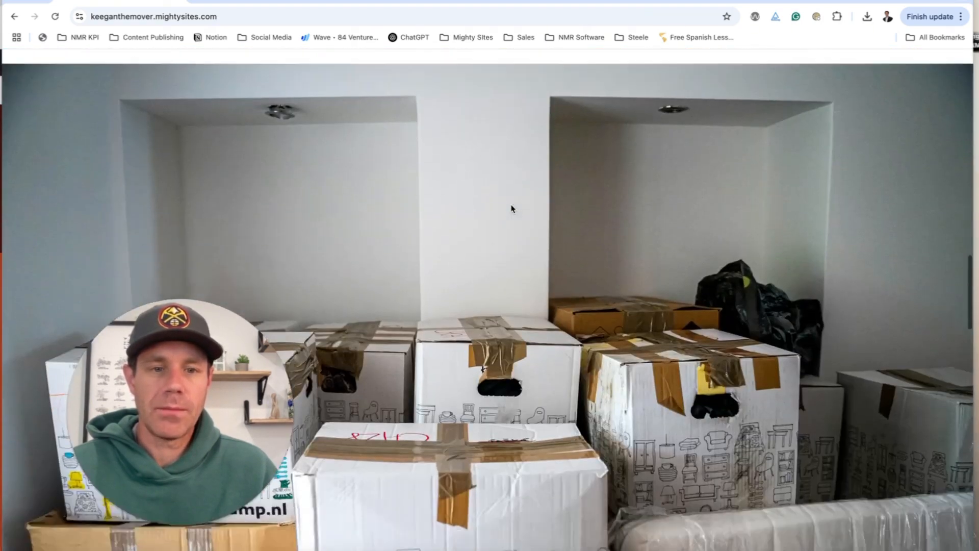
{"action": "scroll", "coordinate": [512, 208], "scroll_direction": "down", "scroll_amount": 1}
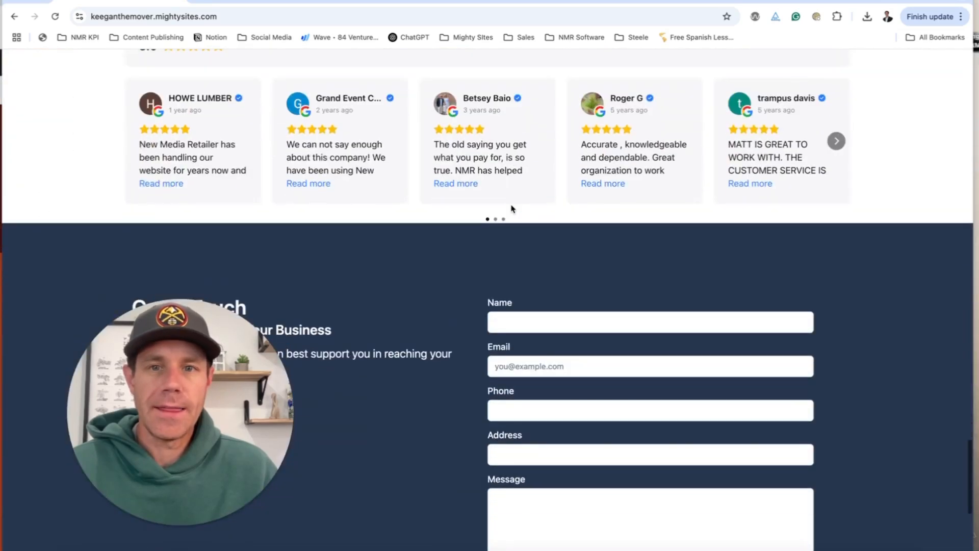
{"action": "scroll", "coordinate": [513, 229], "scroll_direction": "up", "scroll_amount": 3}
{"action": "scroll", "coordinate": [513, 212], "scroll_direction": "down", "scroll_amount": 3}
{"action": "scroll", "coordinate": [513, 209], "scroll_direction": "down", "scroll_amount": 5}
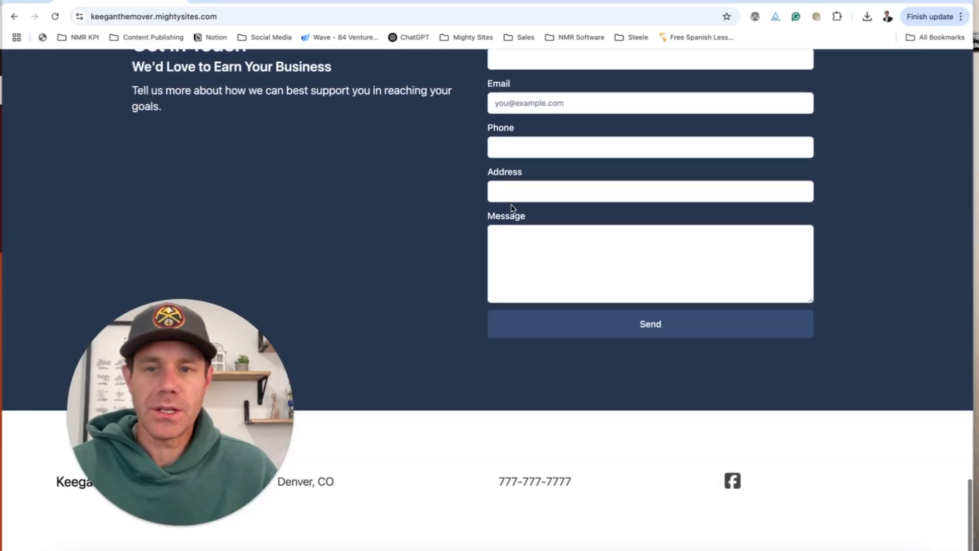
{"action": "scroll", "coordinate": [512, 208], "scroll_direction": "up", "scroll_amount": 20}
{"action": "scroll", "coordinate": [513, 209], "scroll_direction": "up", "scroll_amount": 15}
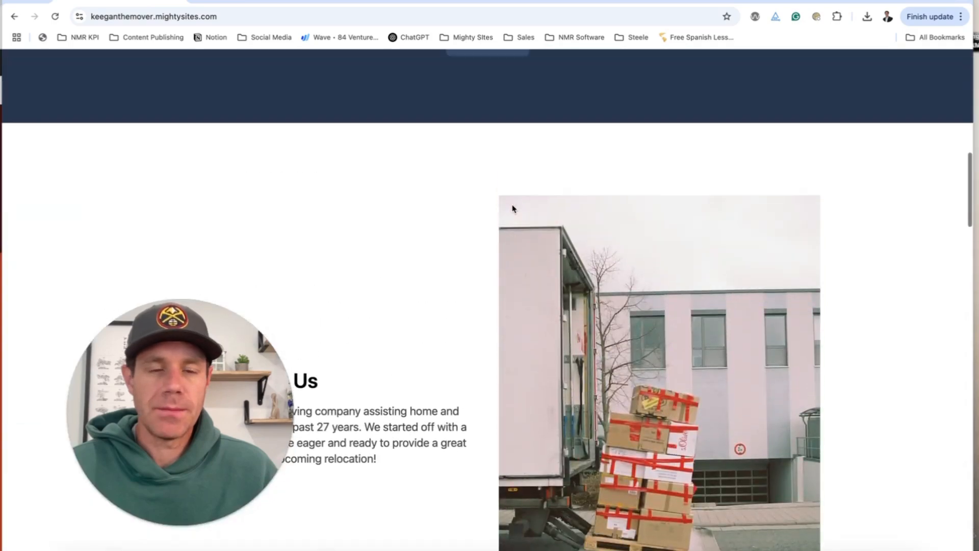
{"action": "scroll", "coordinate": [513, 208], "scroll_direction": "down", "scroll_amount": 12}
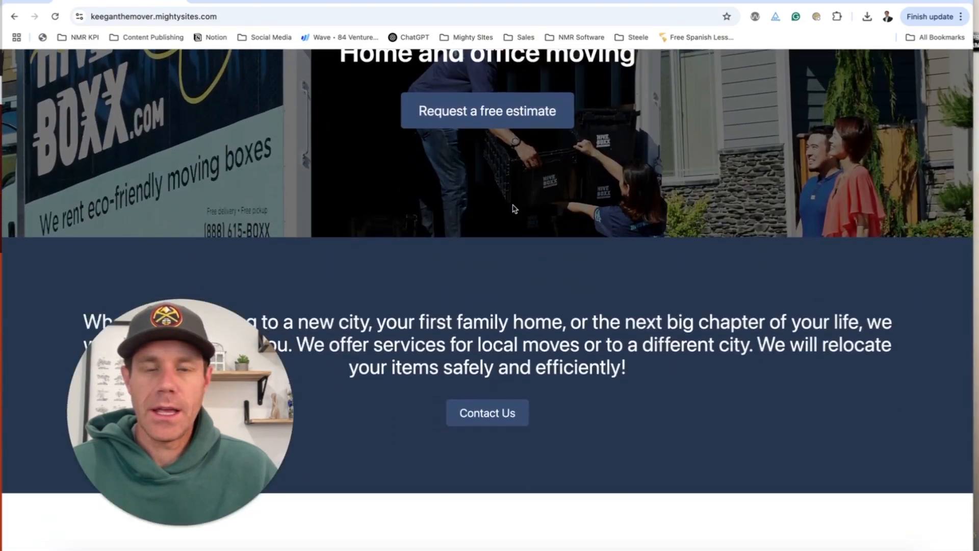
{"action": "key", "text": "super+r"}
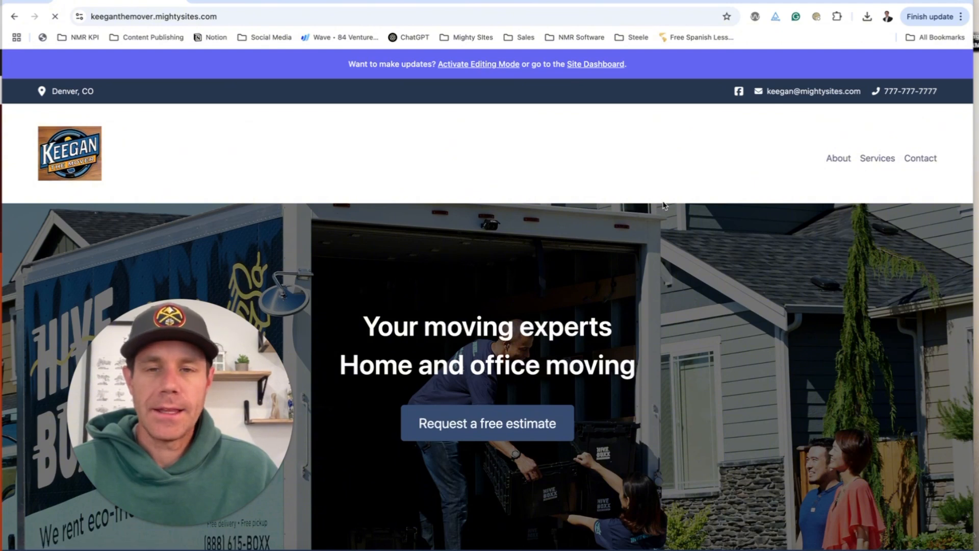
Set the hero background to the 'Moving Company' stock photo of the AT YOUR SERVICE truck.
{"action": "scroll", "coordinate": [665, 205], "scroll_direction": "down", "scroll_amount": 4}
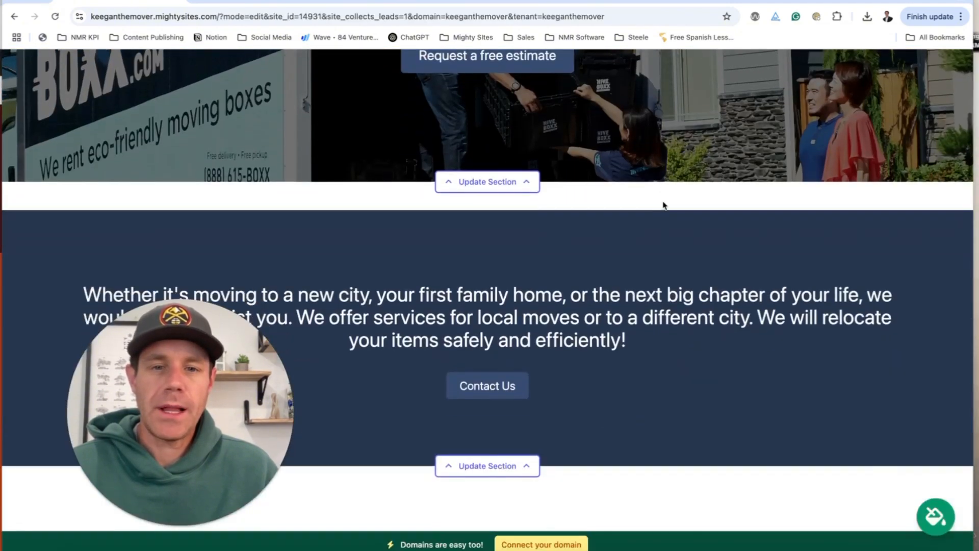
{"action": "left_click", "coordinate": [515, 183]}
{"action": "scroll", "coordinate": [527, 187], "scroll_direction": "down", "scroll_amount": 1}
{"action": "left_click", "coordinate": [224, 112]}
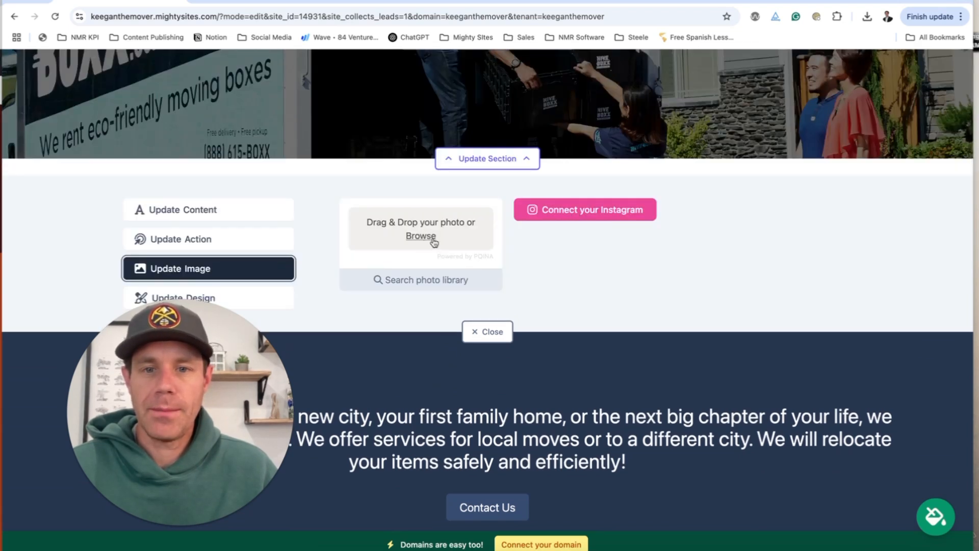
{"action": "left_click", "coordinate": [454, 287]}
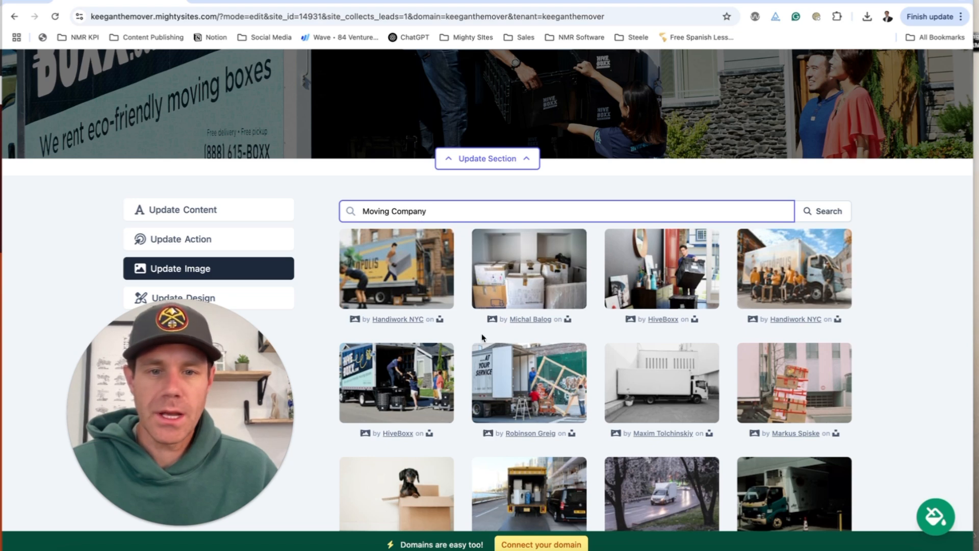
{"action": "left_click", "coordinate": [503, 376]}
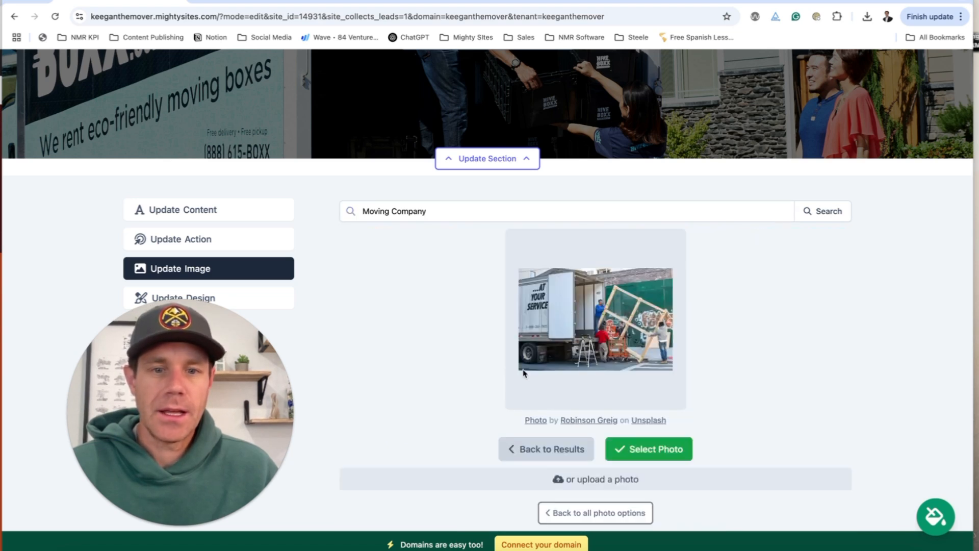
{"action": "left_click", "coordinate": [667, 442]}
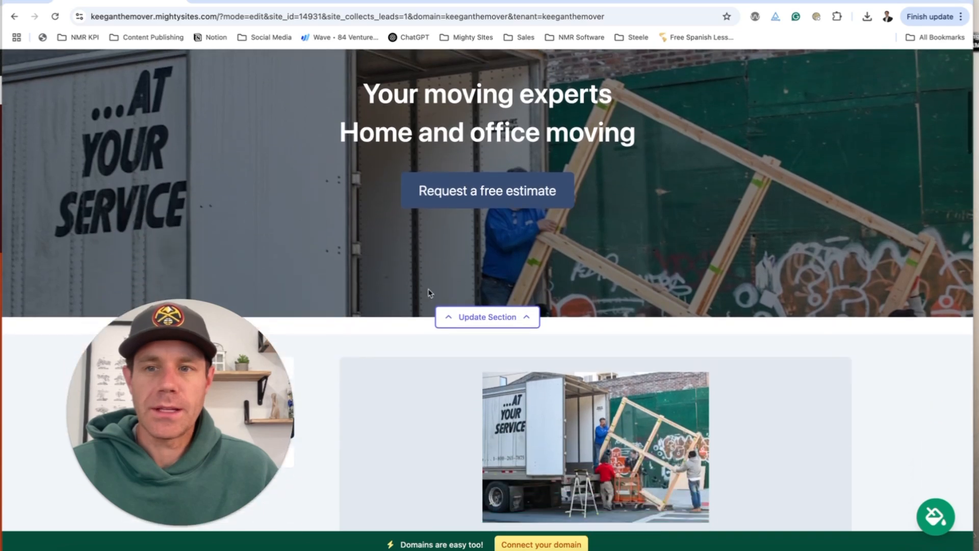
{"action": "scroll", "coordinate": [674, 292], "scroll_direction": "down", "scroll_amount": 8}
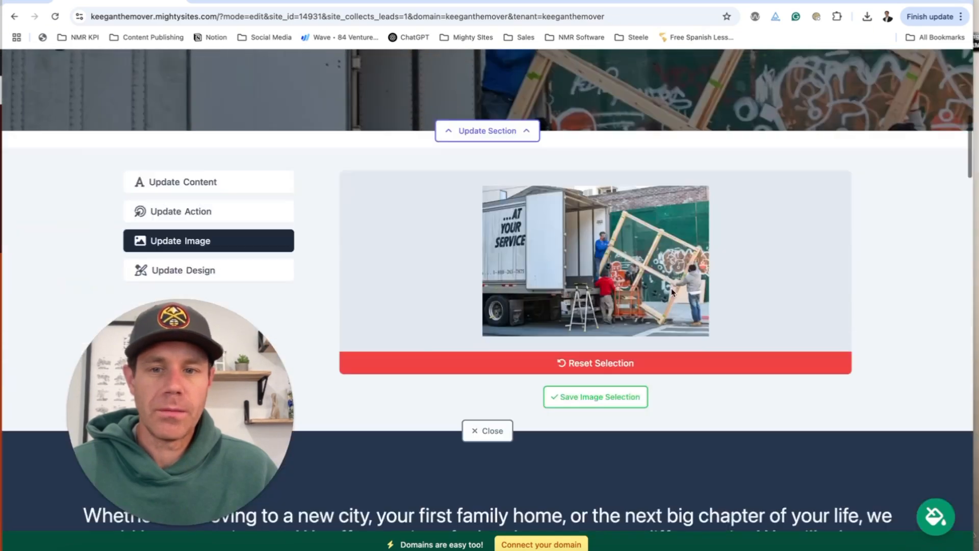
Change the hero title to 'Professional Moving Company' and subtitle to 'Denver, Colorado'.
{"action": "left_click", "coordinate": [227, 97]}
{"action": "scroll", "coordinate": [561, 188], "scroll_direction": "up", "scroll_amount": 4}
{"action": "scroll", "coordinate": [567, 227], "scroll_direction": "up", "scroll_amount": 5}
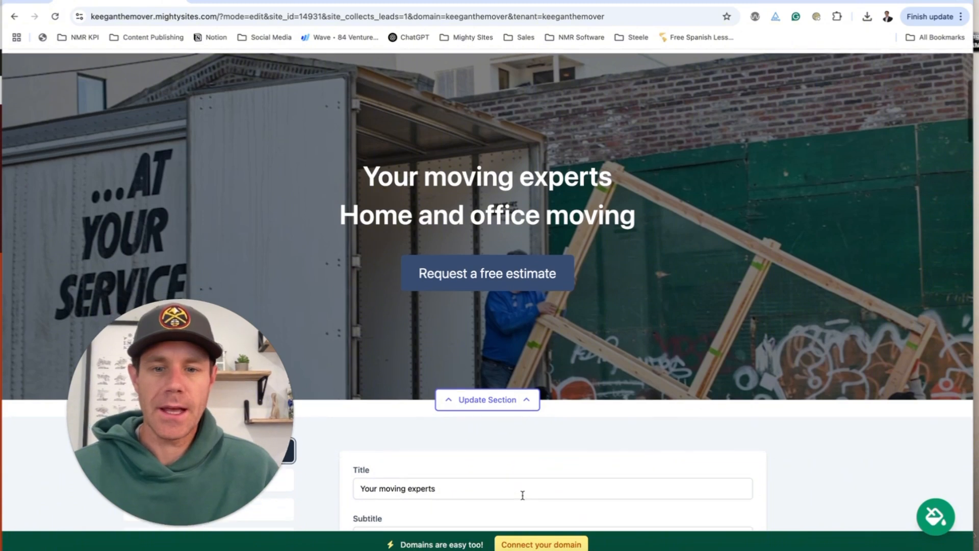
{"action": "triple_click", "coordinate": [522, 490]}
{"action": "type", "text": "Profession"}
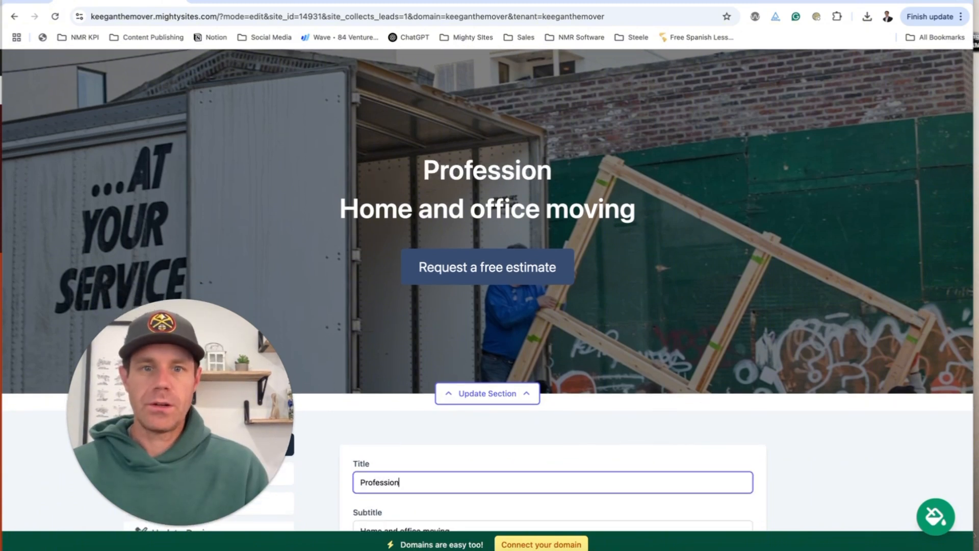
{"action": "type", "text": "al Moving Company"}
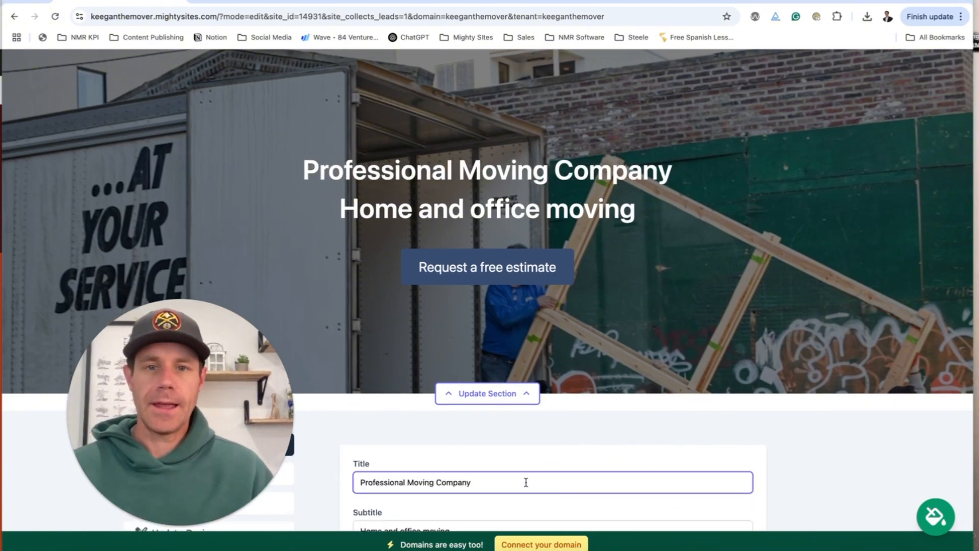
{"action": "scroll", "coordinate": [526, 482], "scroll_direction": "down", "scroll_amount": 3}
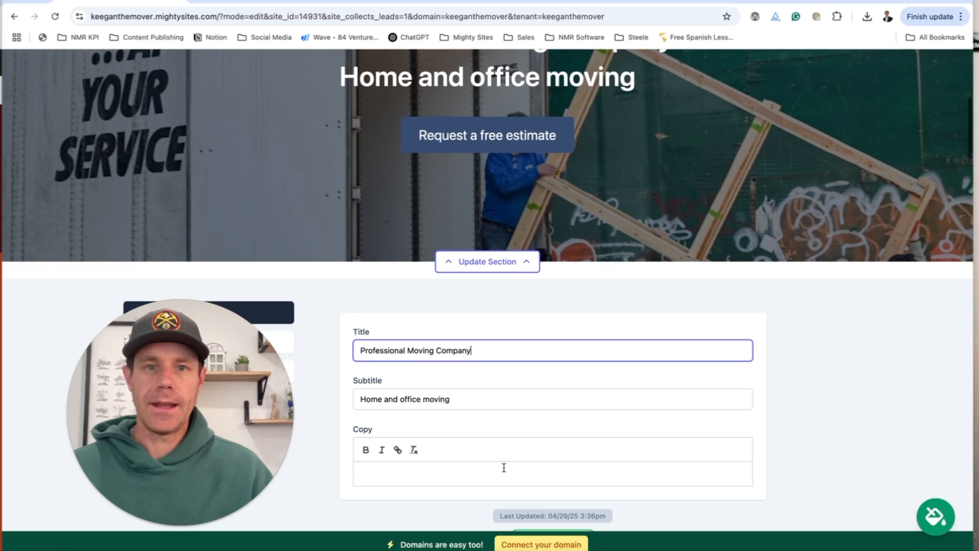
{"action": "triple_click", "coordinate": [467, 398]}
{"action": "type", "text": "Denver, C"}
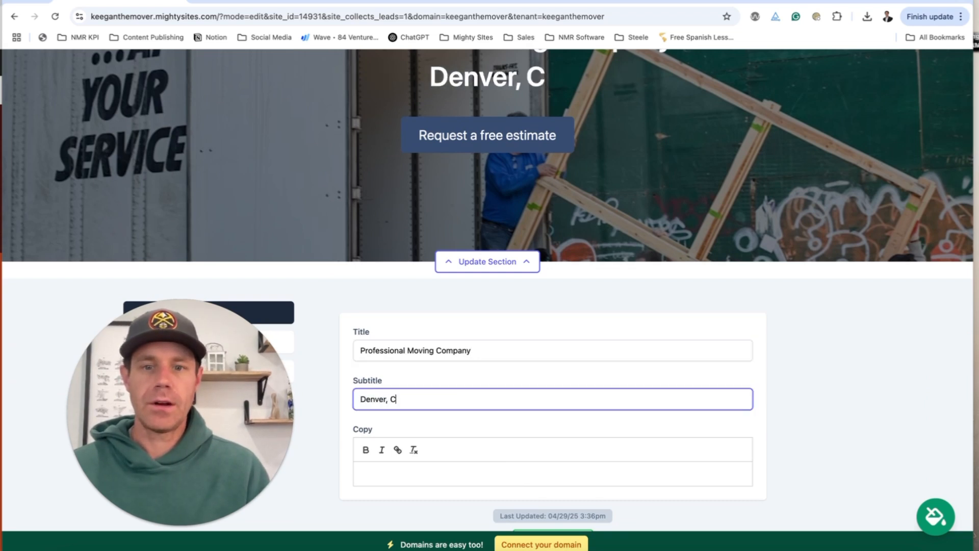
{"action": "type", "text": "olo"}
{"action": "type", "text": "rado"}
Write the hero copy 'Here to serve you professionally and timely with all your moving needs.'.
{"action": "left_click", "coordinate": [466, 473]}
{"action": "type", "text": "He"}
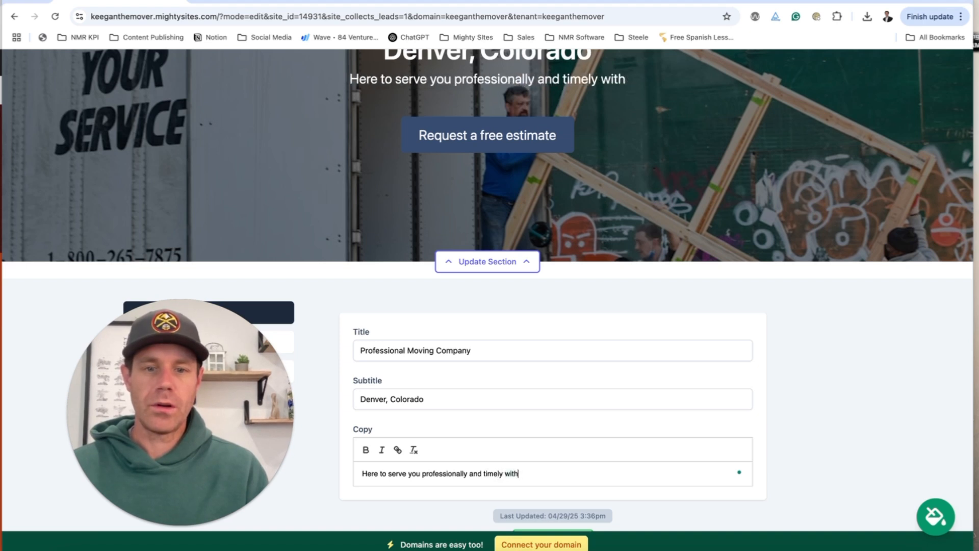
{"action": "type", "text": "o"}
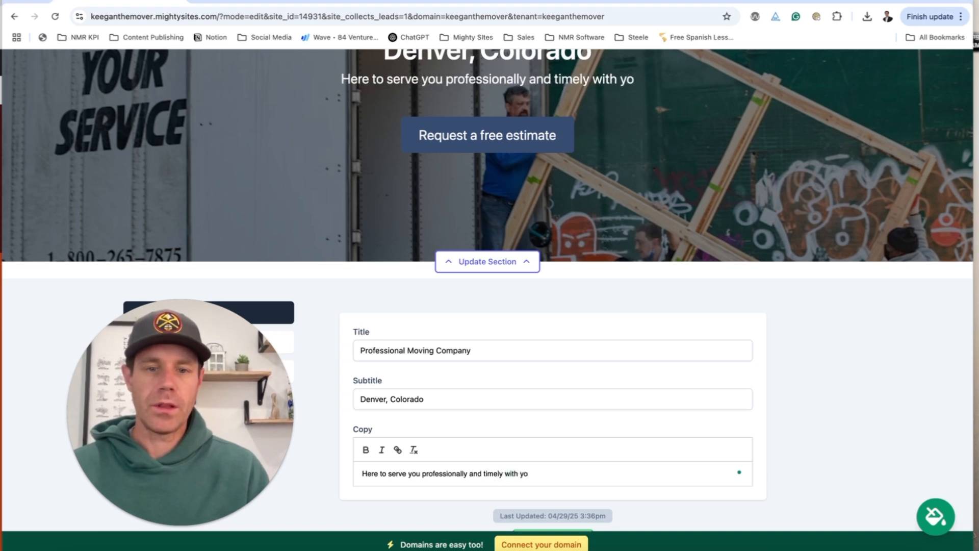
{"action": "type", "text": "ur mour moving needs."}
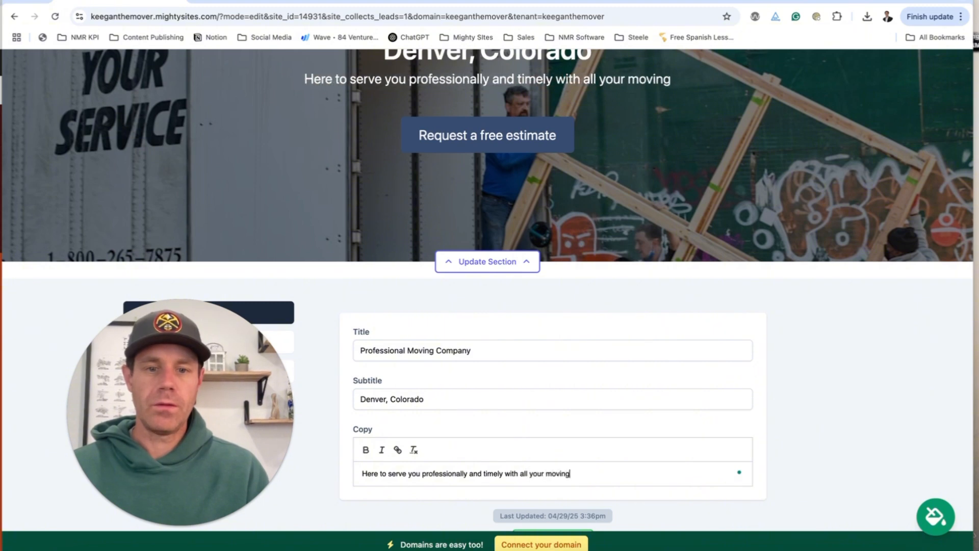
{"action": "scroll", "coordinate": [525, 448], "scroll_direction": "up", "scroll_amount": 4}
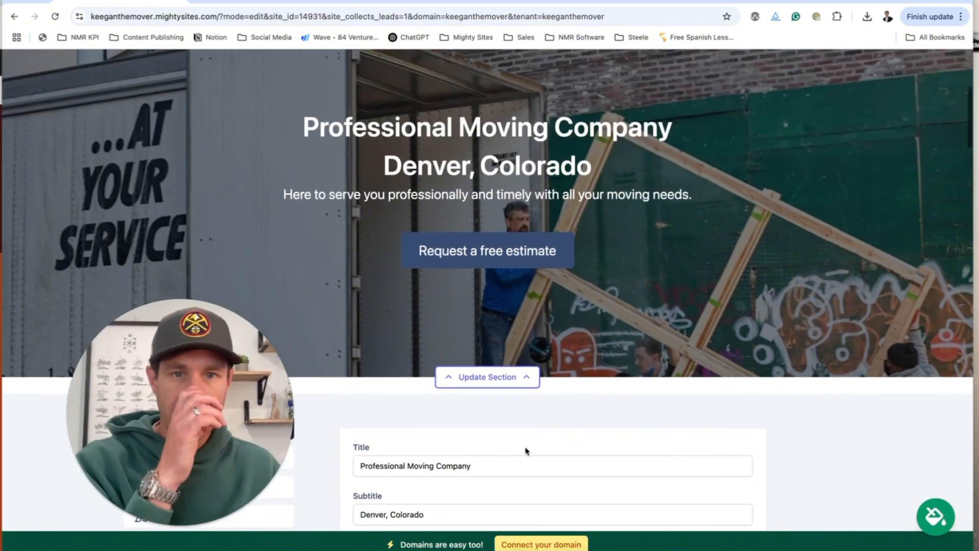
{"action": "scroll", "coordinate": [517, 297], "scroll_direction": "down", "scroll_amount": 6}
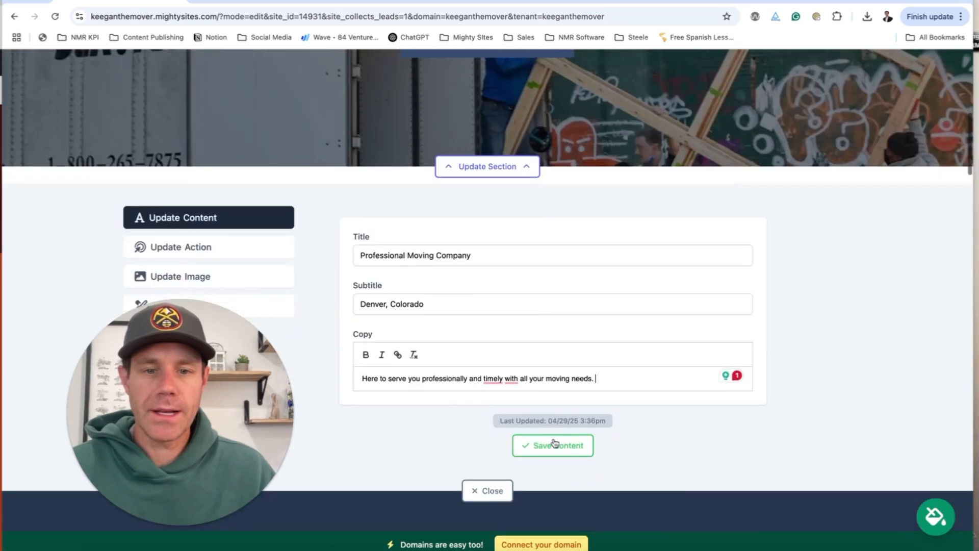
Save the new hero text and close the hero editing form.
{"action": "left_click", "coordinate": [533, 448]}
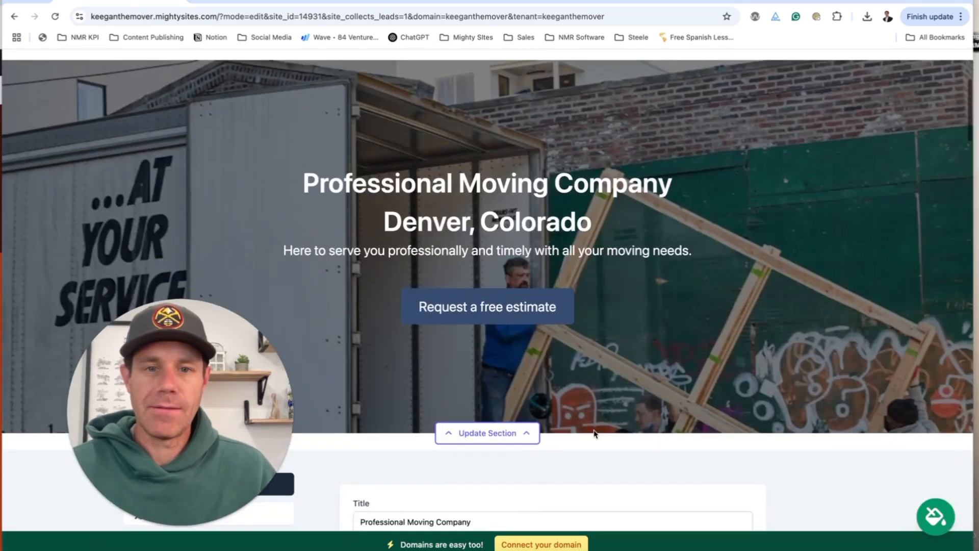
{"action": "left_click", "coordinate": [535, 433]}
{"action": "scroll", "coordinate": [541, 432], "scroll_direction": "down", "scroll_amount": 3}
{"action": "scroll", "coordinate": [561, 426], "scroll_direction": "up", "scroll_amount": 8}
{"action": "scroll", "coordinate": [591, 420], "scroll_direction": "down", "scroll_amount": 12}
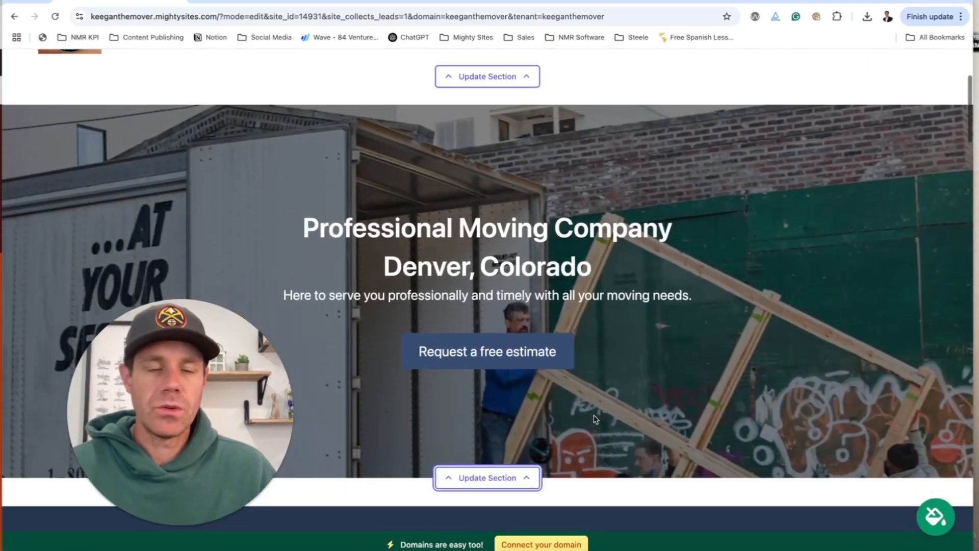
{"action": "scroll", "coordinate": [594, 419], "scroll_direction": "down", "scroll_amount": 1}
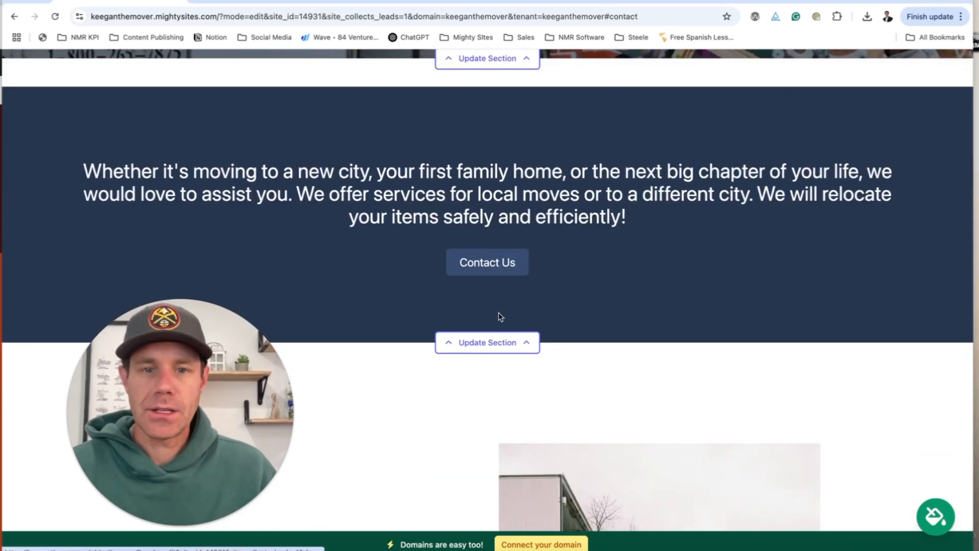
Set the services section's Contact Us button to a Click to Call link.
{"action": "left_click", "coordinate": [492, 343]}
{"action": "left_click", "coordinate": [282, 163]}
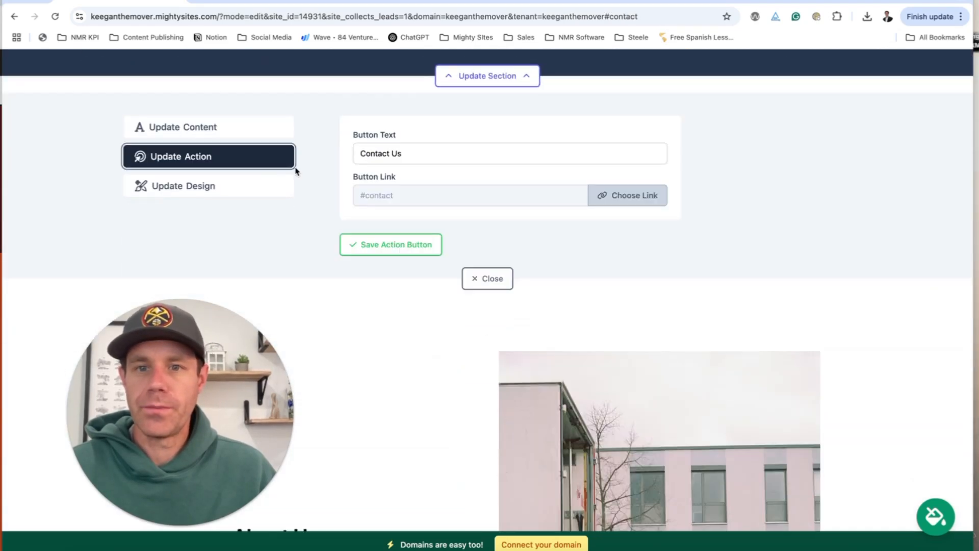
{"action": "left_click", "coordinate": [607, 196]}
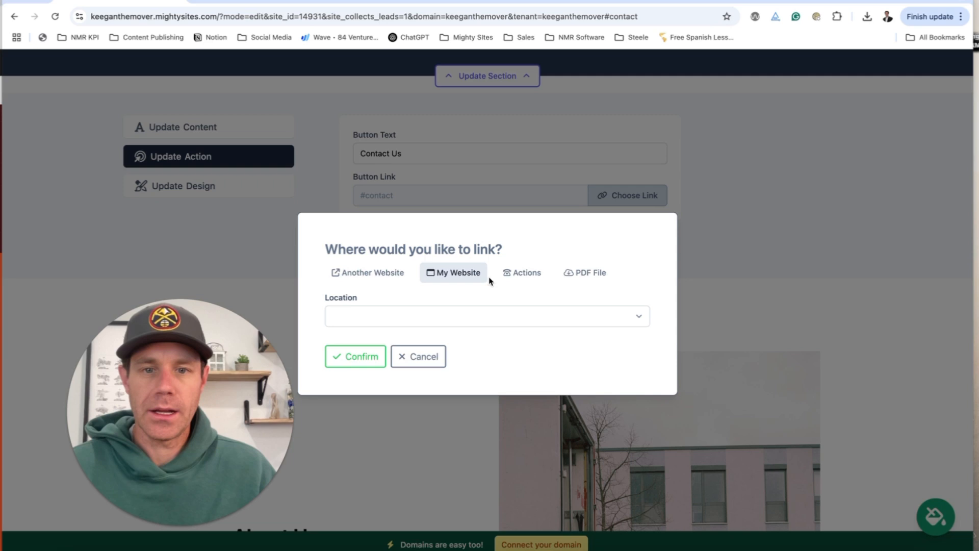
{"action": "left_click", "coordinate": [527, 274]}
{"action": "left_click", "coordinate": [411, 256]}
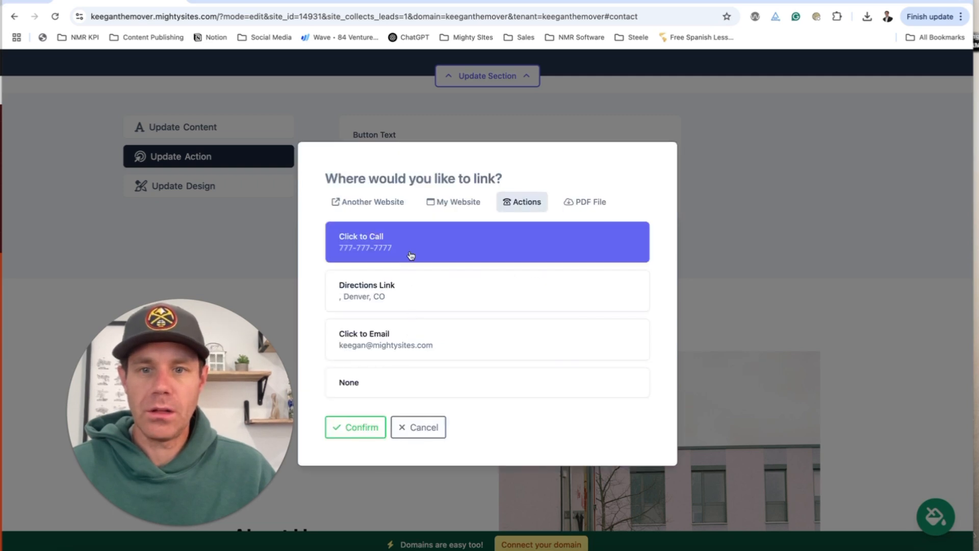
Review the website and site-location link options, then save the Click to Call link and return to the top.
{"action": "left_click", "coordinate": [402, 204]}
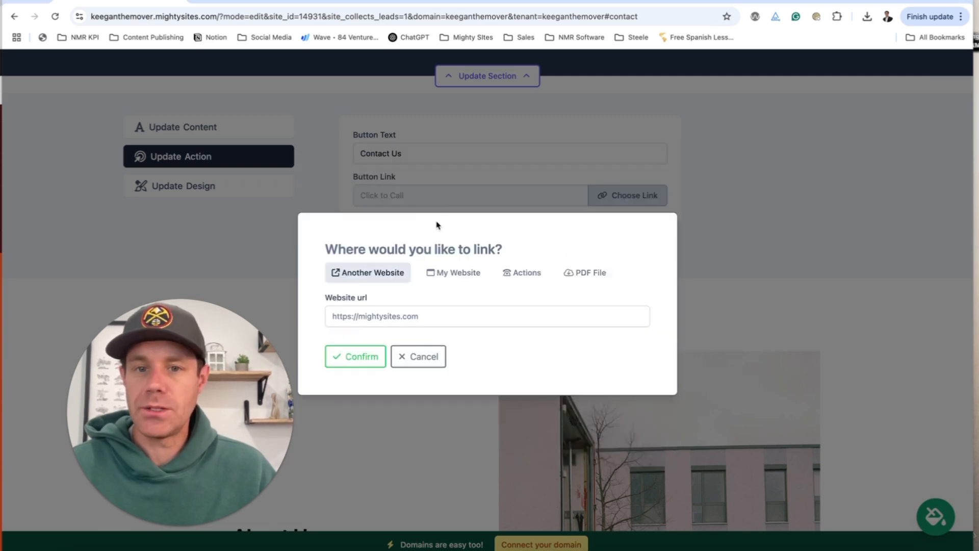
{"action": "left_click", "coordinate": [463, 275]}
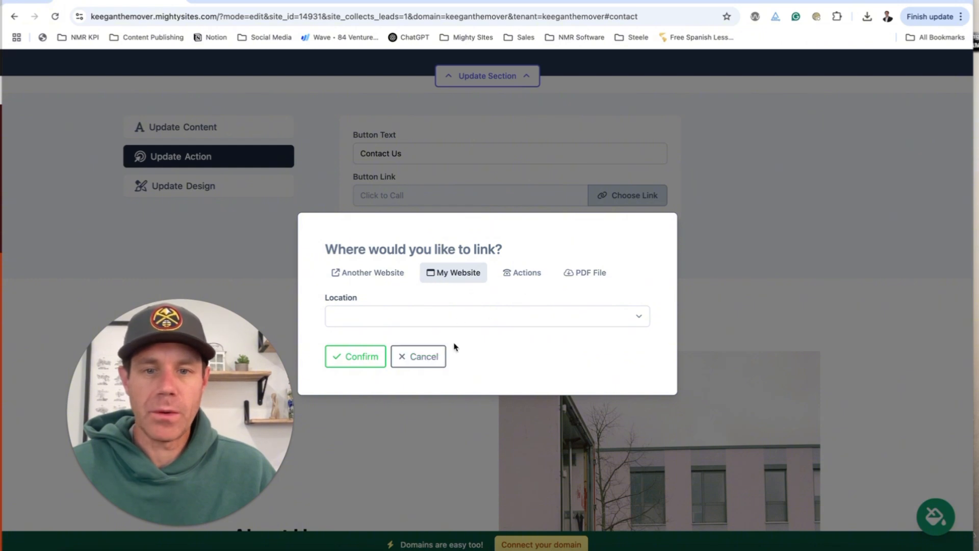
{"action": "left_click", "coordinate": [429, 354]}
{"action": "left_click", "coordinate": [403, 249]}
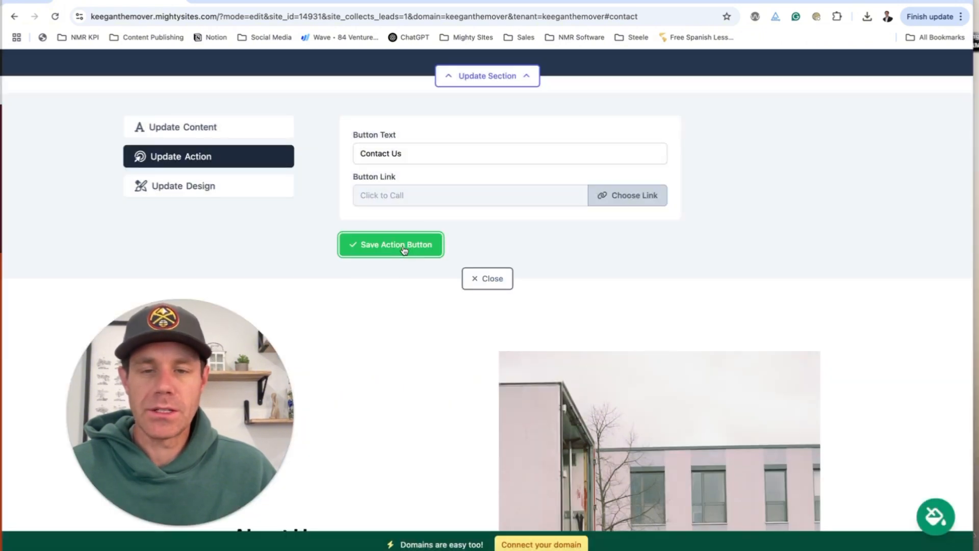
{"action": "left_click", "coordinate": [495, 301]}
{"action": "scroll", "coordinate": [498, 300], "scroll_direction": "up", "scroll_amount": 10}
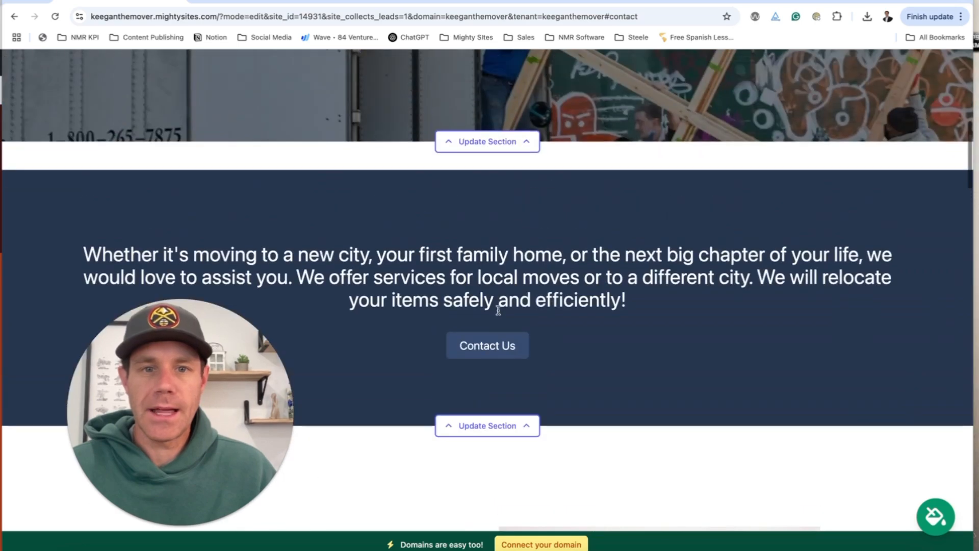
{"action": "scroll", "coordinate": [505, 336], "scroll_direction": "up", "scroll_amount": 3}
{"action": "scroll", "coordinate": [507, 335], "scroll_direction": "down", "scroll_amount": 1}
{"action": "scroll", "coordinate": [507, 337], "scroll_direction": "up", "scroll_amount": 8}
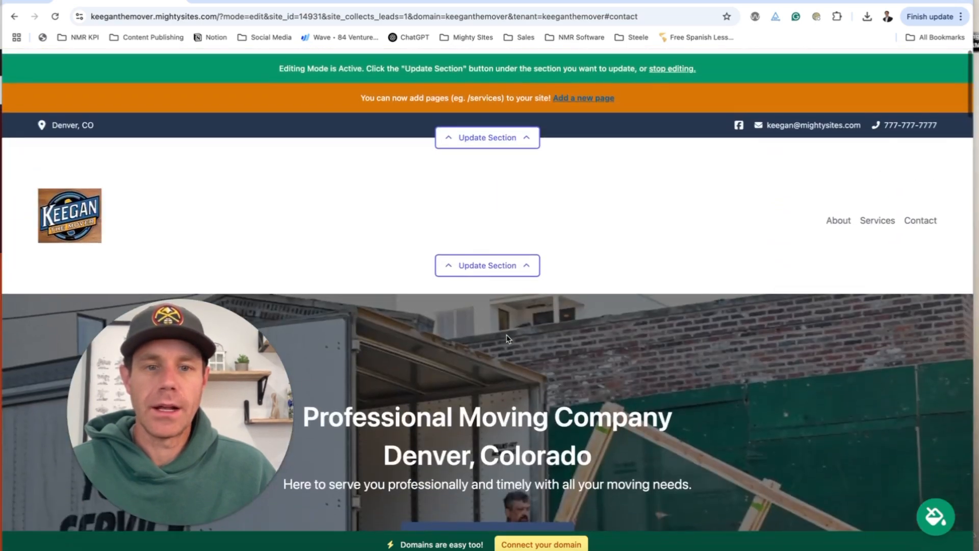
{"action": "scroll", "coordinate": [508, 339], "scroll_direction": "down", "scroll_amount": 12}
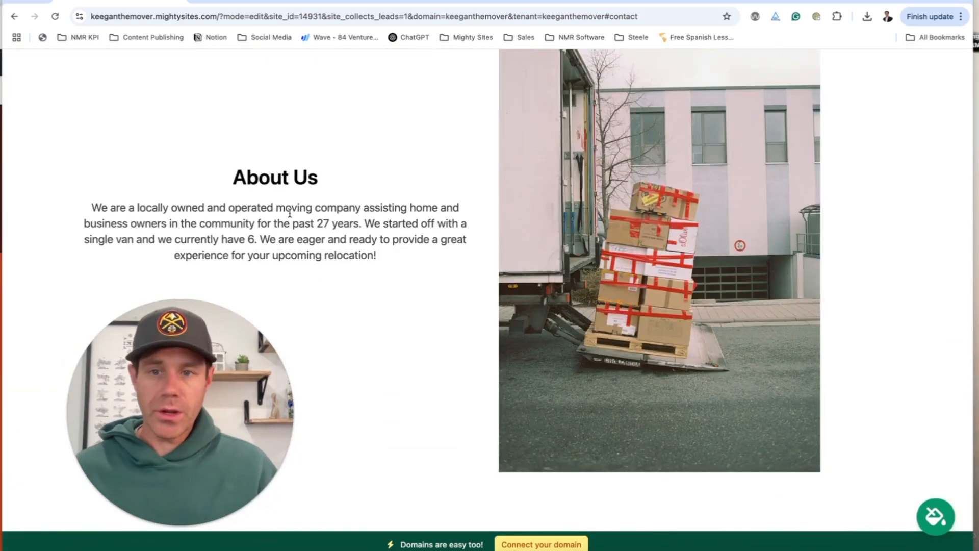
Search the photo library for 'new home' and set the family hanging an EAT sign as the About Us image.
{"action": "scroll", "coordinate": [374, 261], "scroll_direction": "down", "scroll_amount": 4}
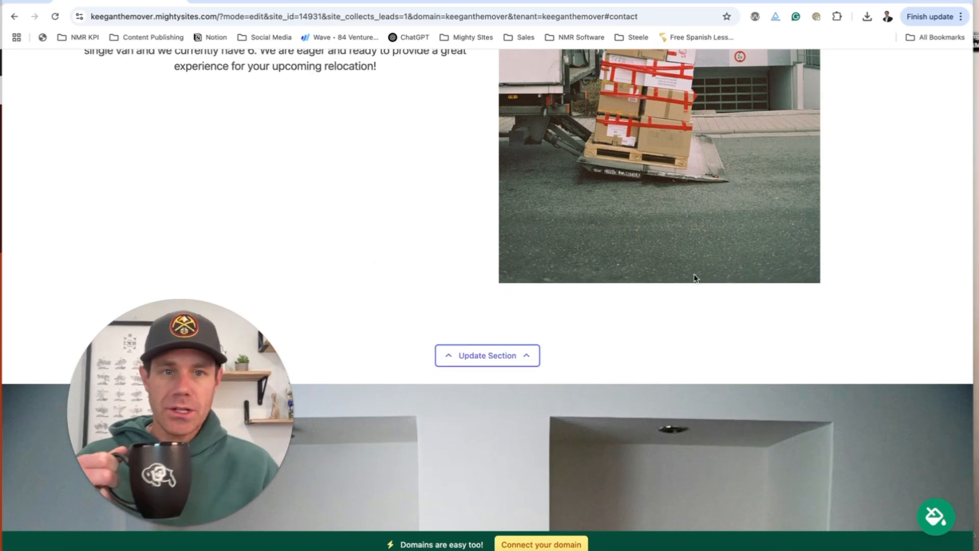
{"action": "scroll", "coordinate": [692, 286], "scroll_direction": "down", "scroll_amount": 3}
{"action": "scroll", "coordinate": [691, 287], "scroll_direction": "up", "scroll_amount": 8}
{"action": "left_click", "coordinate": [488, 446]}
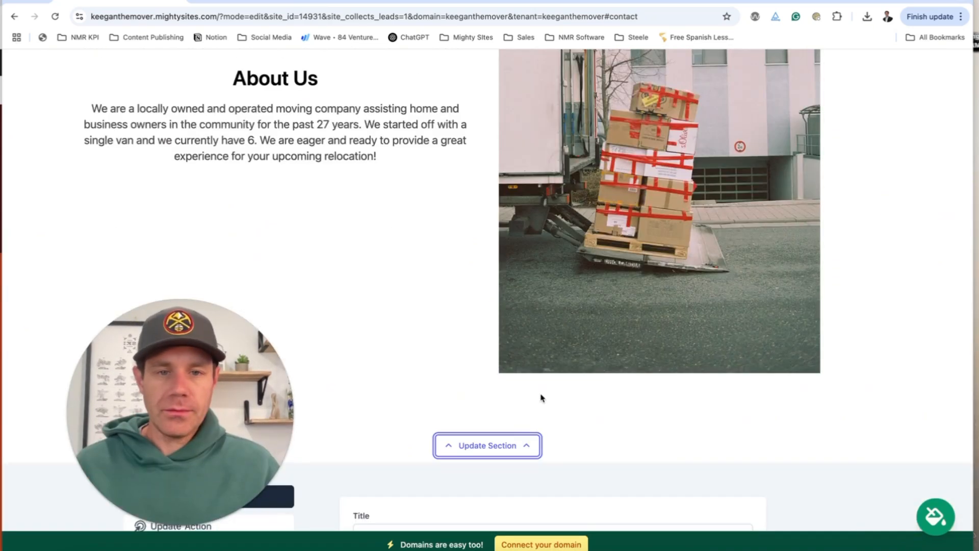
{"action": "scroll", "coordinate": [557, 373], "scroll_direction": "down", "scroll_amount": 7}
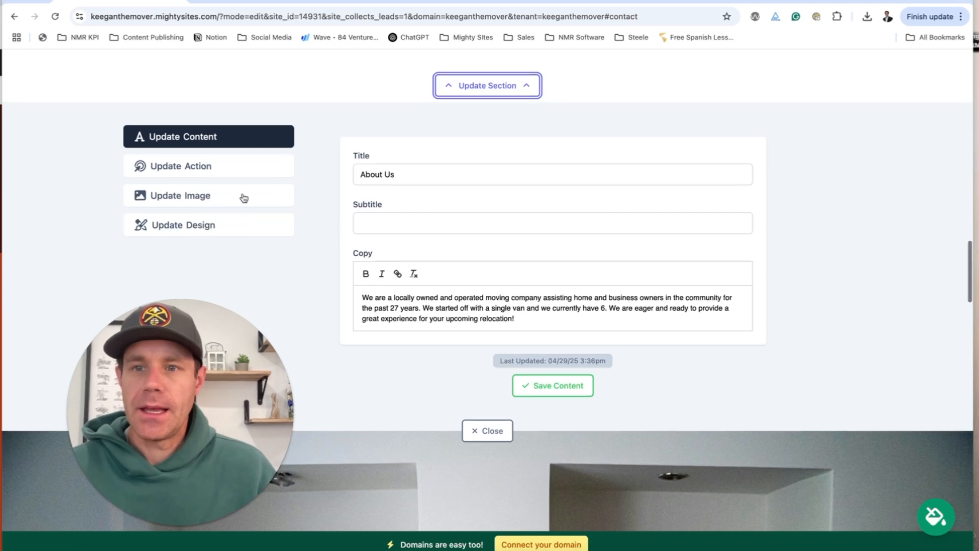
{"action": "left_click", "coordinate": [243, 198]}
{"action": "left_click", "coordinate": [432, 204]}
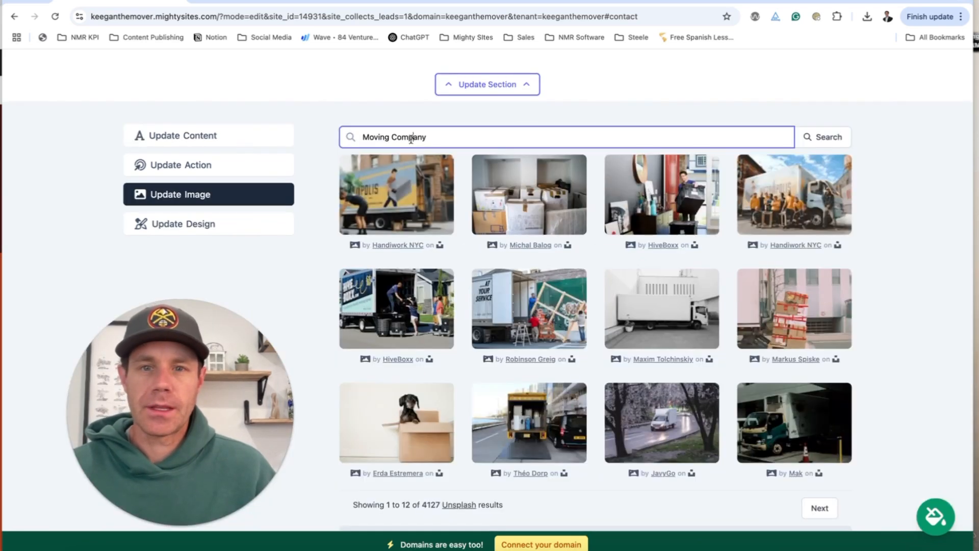
{"action": "type", "text": "new home"}
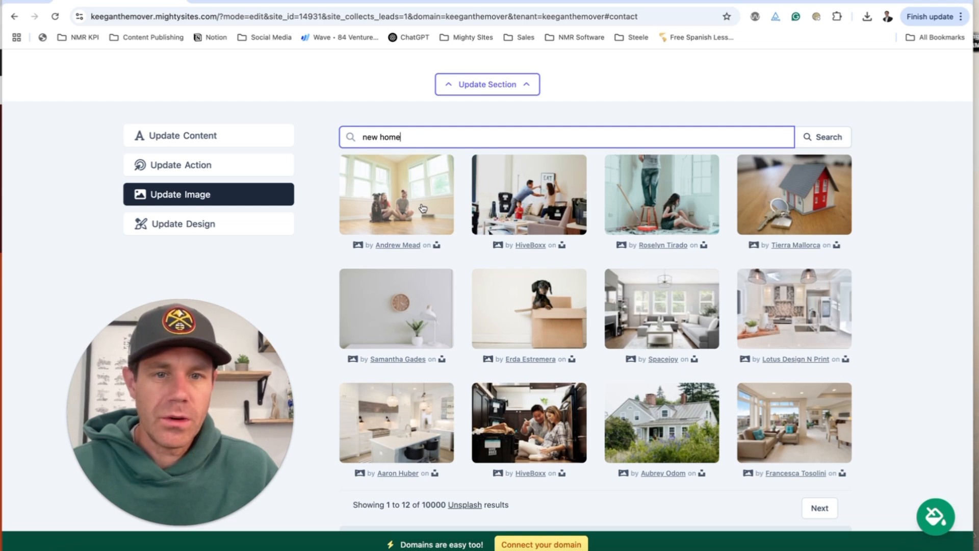
{"action": "left_click", "coordinate": [549, 206]}
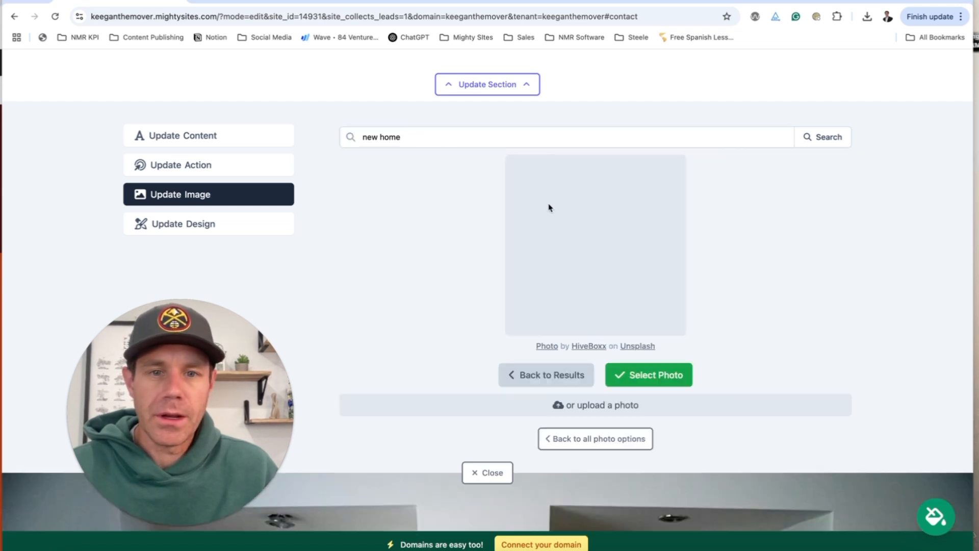
{"action": "left_click", "coordinate": [668, 375]}
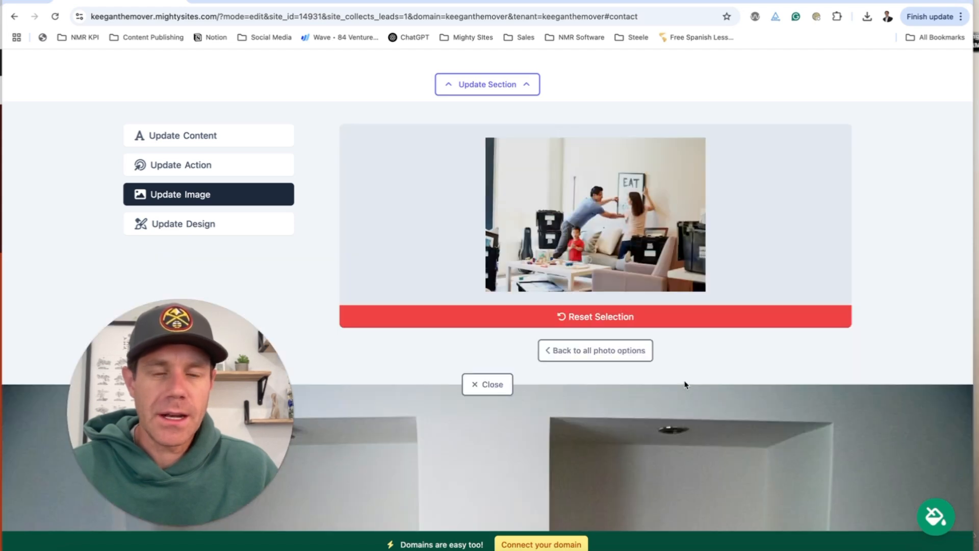
{"action": "scroll", "coordinate": [684, 385], "scroll_direction": "up", "scroll_amount": 7}
{"action": "scroll", "coordinate": [512, 423], "scroll_direction": "down", "scroll_amount": 15}
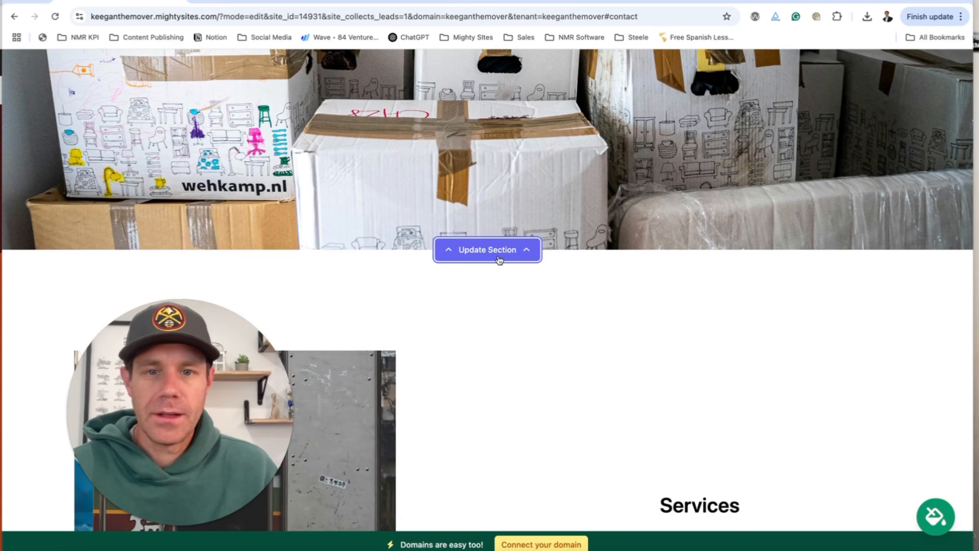
Replace the boxes banner with the stock photo of the moving crew posing by a truck.
{"action": "left_click", "coordinate": [488, 249]}
{"action": "scroll", "coordinate": [553, 345], "scroll_direction": "down", "scroll_amount": 4}
{"action": "left_click", "coordinate": [448, 159]}
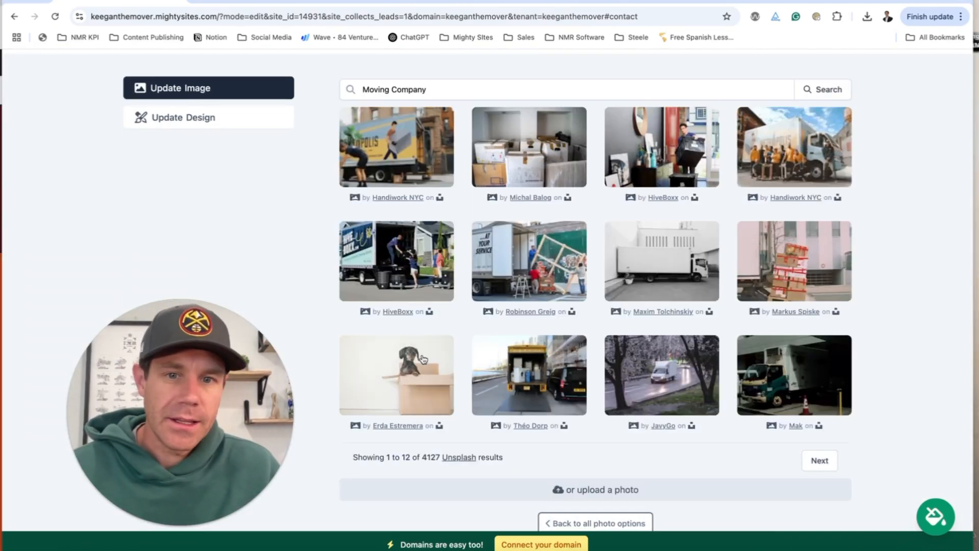
{"action": "left_click", "coordinate": [788, 150]}
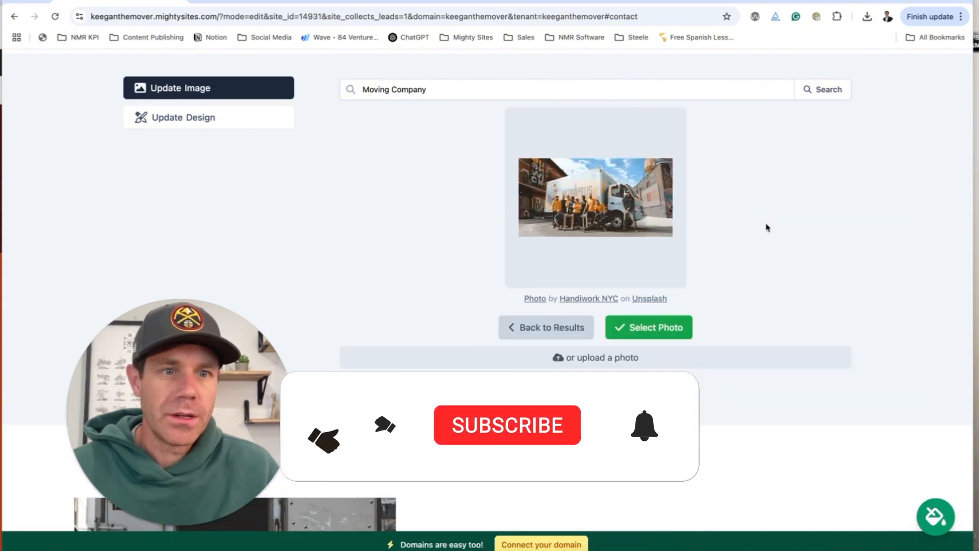
{"action": "left_click", "coordinate": [653, 334]}
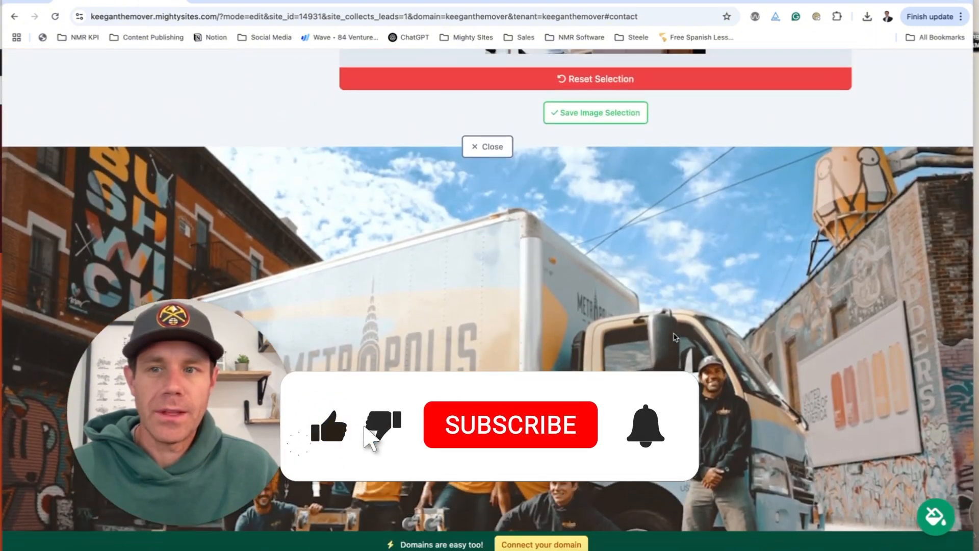
{"action": "scroll", "coordinate": [674, 337], "scroll_direction": "down", "scroll_amount": 4}
{"action": "scroll", "coordinate": [675, 337], "scroll_direction": "down", "scroll_amount": 5}
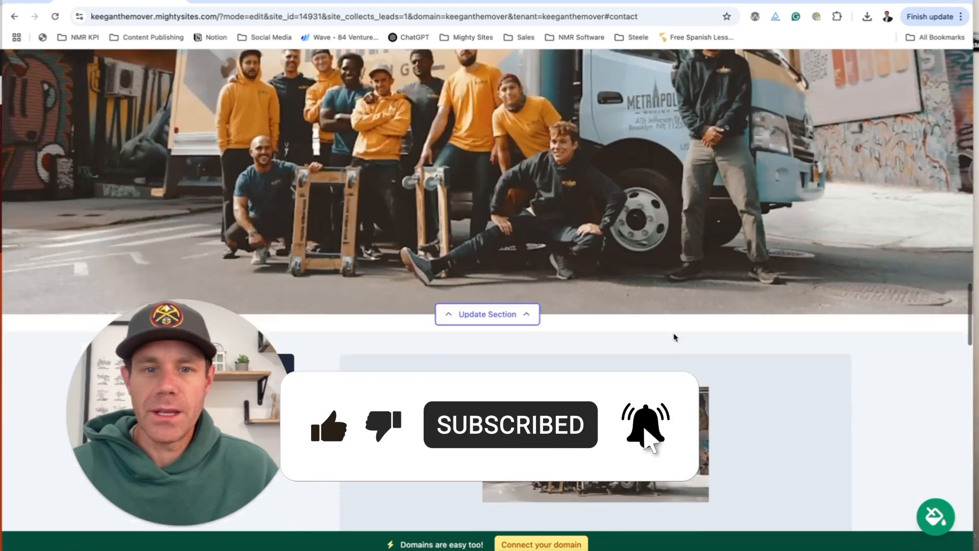
{"action": "left_click", "coordinate": [590, 348]}
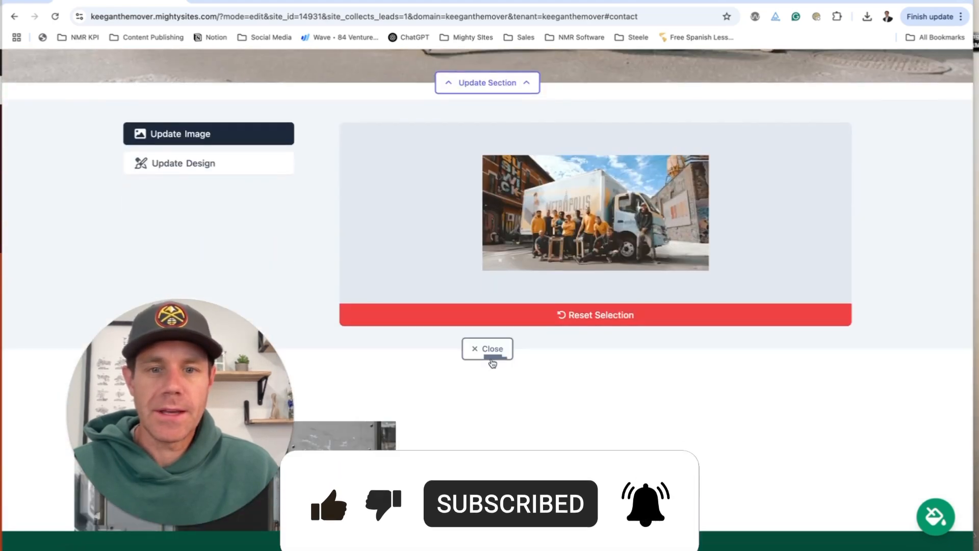
{"action": "left_click", "coordinate": [491, 356]}
Give the Services section the stock photo of a dachshund peeking out of a cardboard box.
{"action": "scroll", "coordinate": [529, 360], "scroll_direction": "down", "scroll_amount": 1}
{"action": "scroll", "coordinate": [531, 360], "scroll_direction": "down", "scroll_amount": 7}
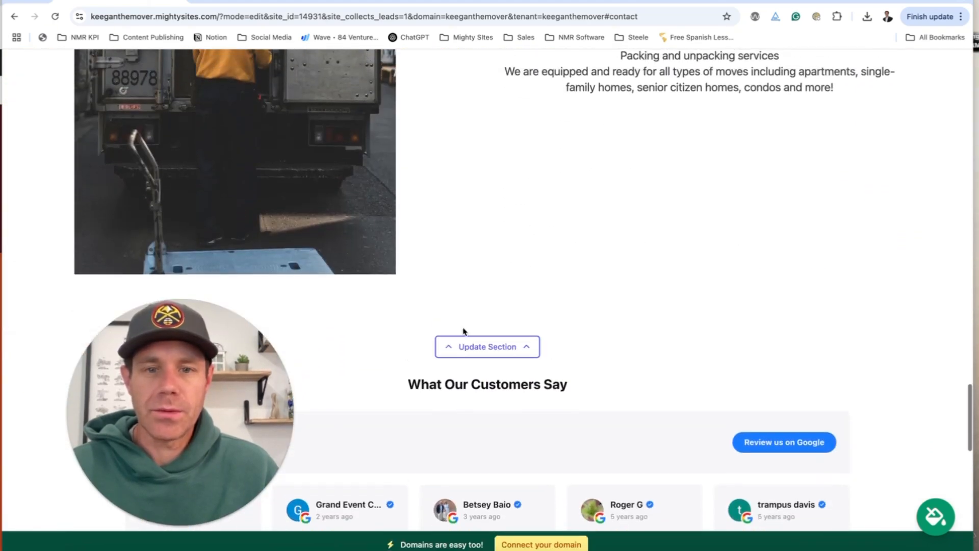
{"action": "scroll", "coordinate": [497, 334], "scroll_direction": "down", "scroll_amount": 7}
{"action": "scroll", "coordinate": [500, 332], "scroll_direction": "up", "scroll_amount": 4}
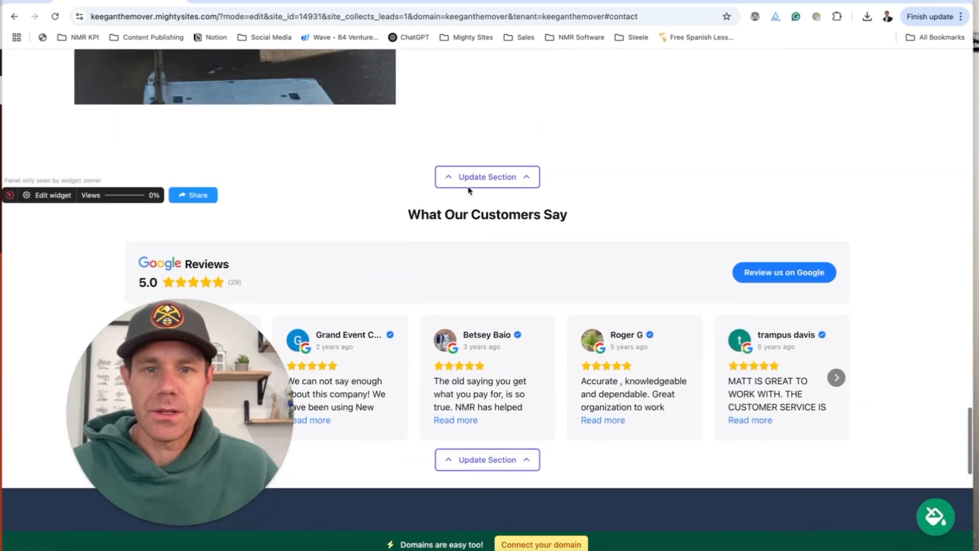
{"action": "left_click", "coordinate": [486, 176]}
{"action": "scroll", "coordinate": [489, 234], "scroll_direction": "down", "scroll_amount": 2}
{"action": "scroll", "coordinate": [230, 181], "scroll_direction": "up", "scroll_amount": 1}
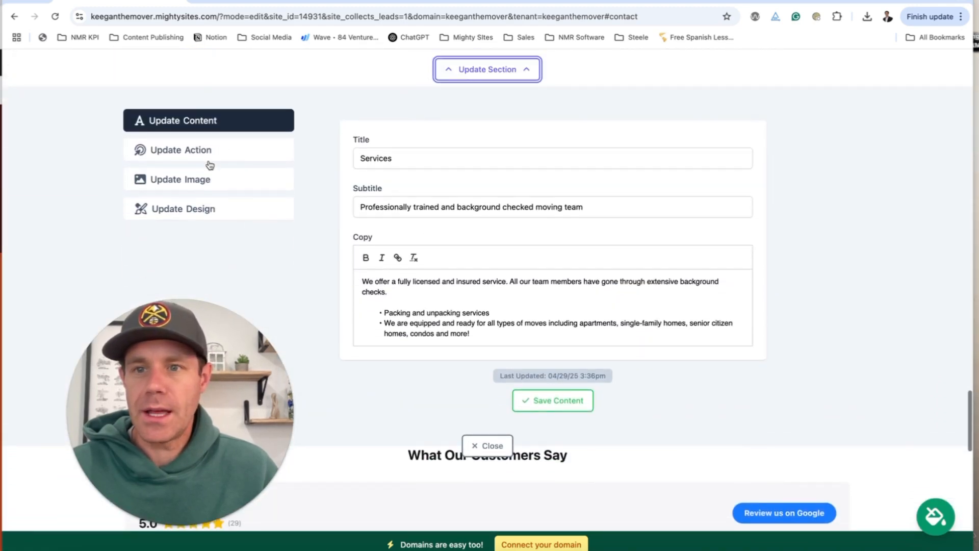
{"action": "left_click", "coordinate": [213, 178]}
{"action": "left_click", "coordinate": [451, 189]}
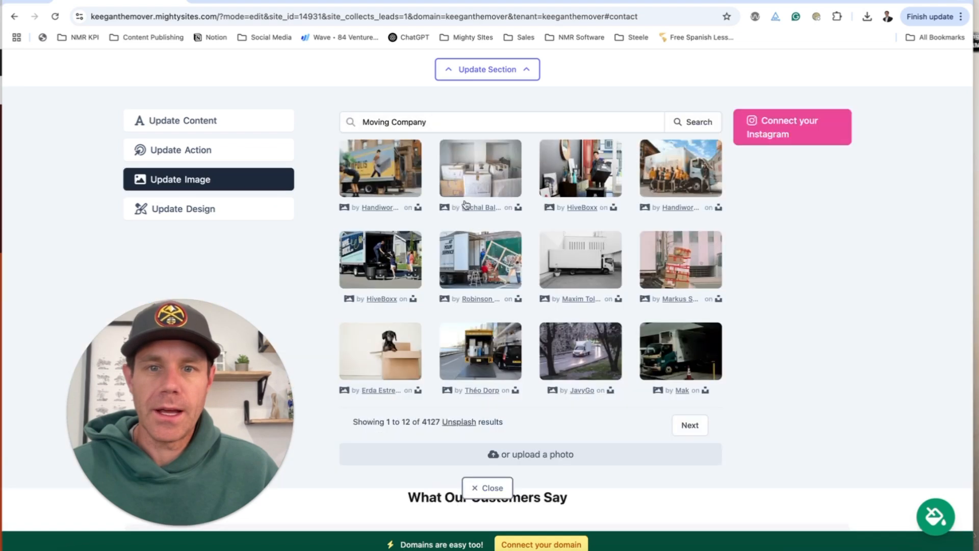
{"action": "left_click", "coordinate": [417, 381]}
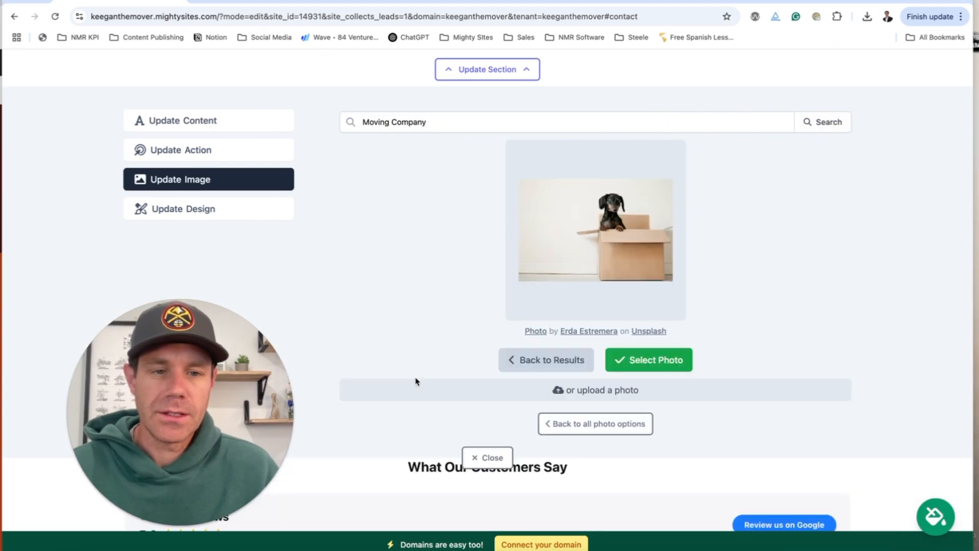
{"action": "left_click", "coordinate": [645, 371]}
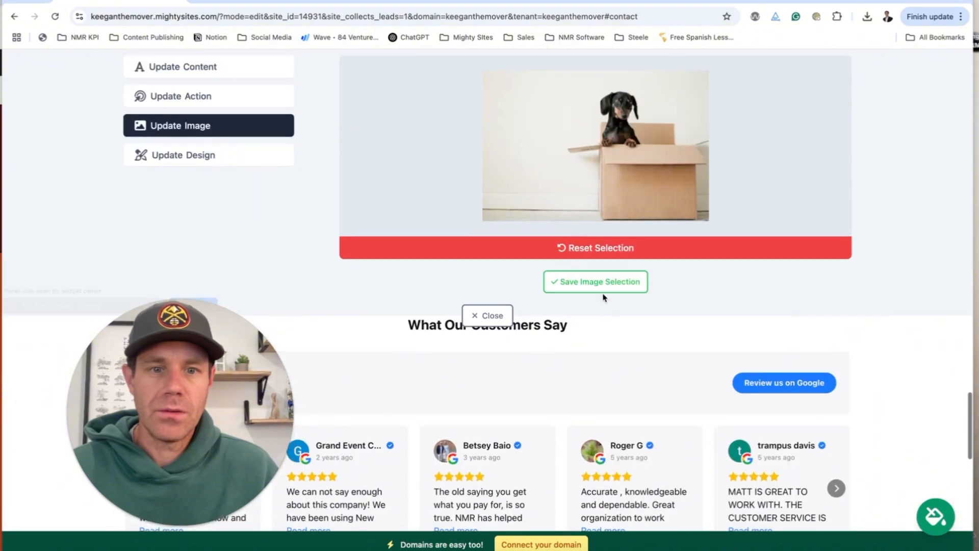
{"action": "left_click", "coordinate": [602, 287]}
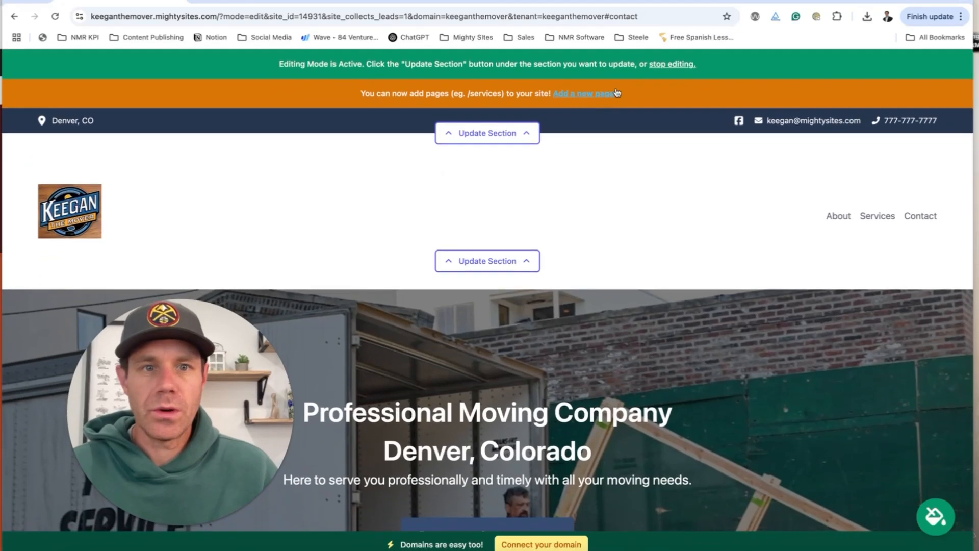
Stop editing and scroll through the published Keegan The Mover page to check the new stock photos.
{"action": "left_click", "coordinate": [664, 69]}
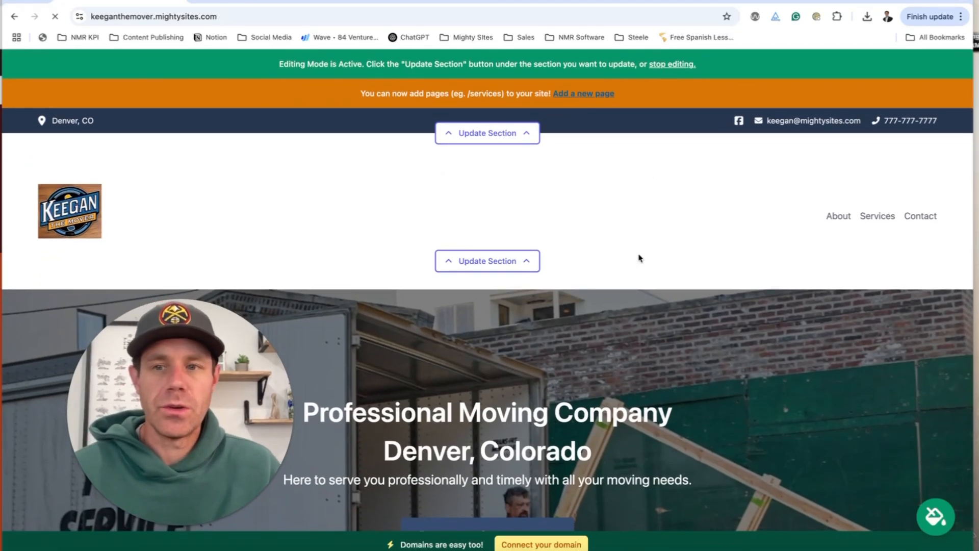
{"action": "scroll", "coordinate": [592, 210], "scroll_direction": "down", "scroll_amount": 6}
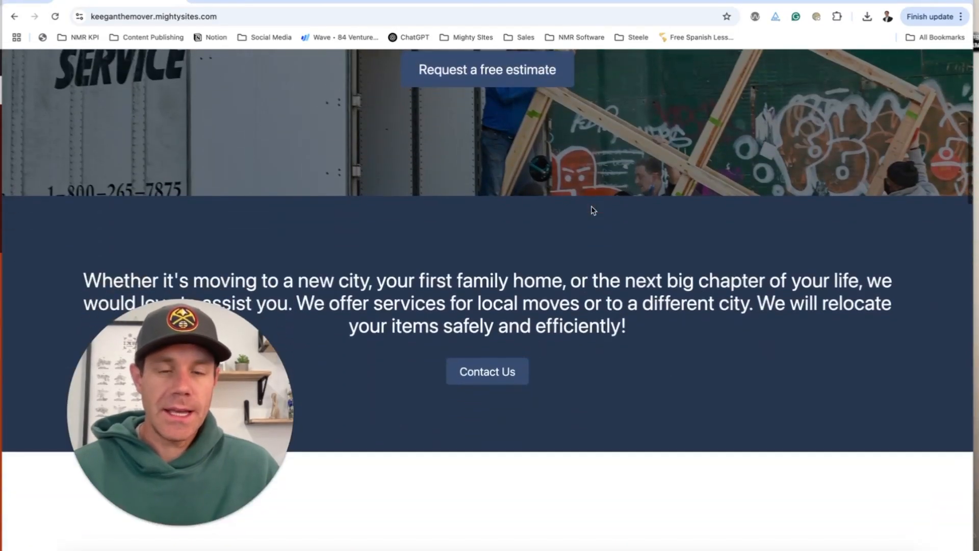
{"action": "scroll", "coordinate": [592, 210], "scroll_direction": "up", "scroll_amount": 6}
{"action": "scroll", "coordinate": [592, 209], "scroll_direction": "down", "scroll_amount": 5}
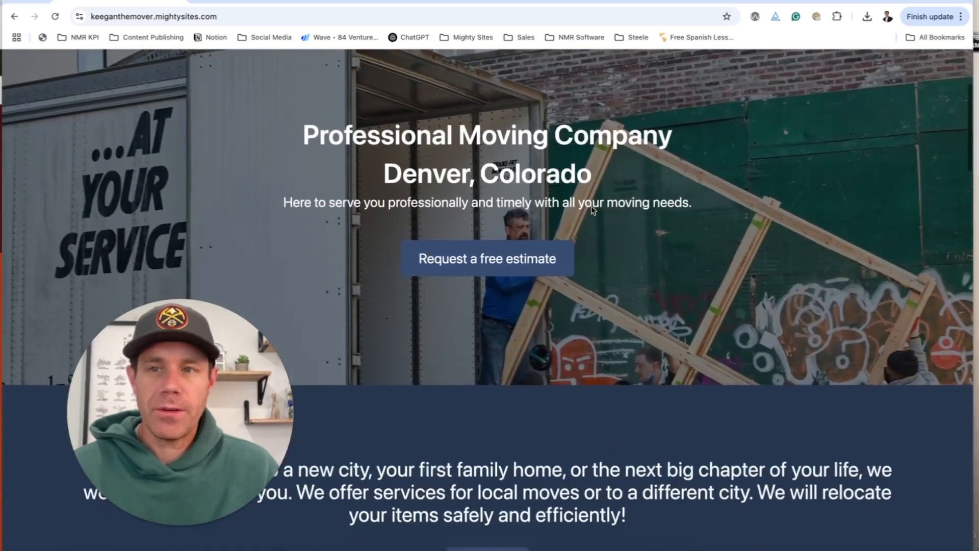
{"action": "scroll", "coordinate": [592, 210], "scroll_direction": "down", "scroll_amount": 12}
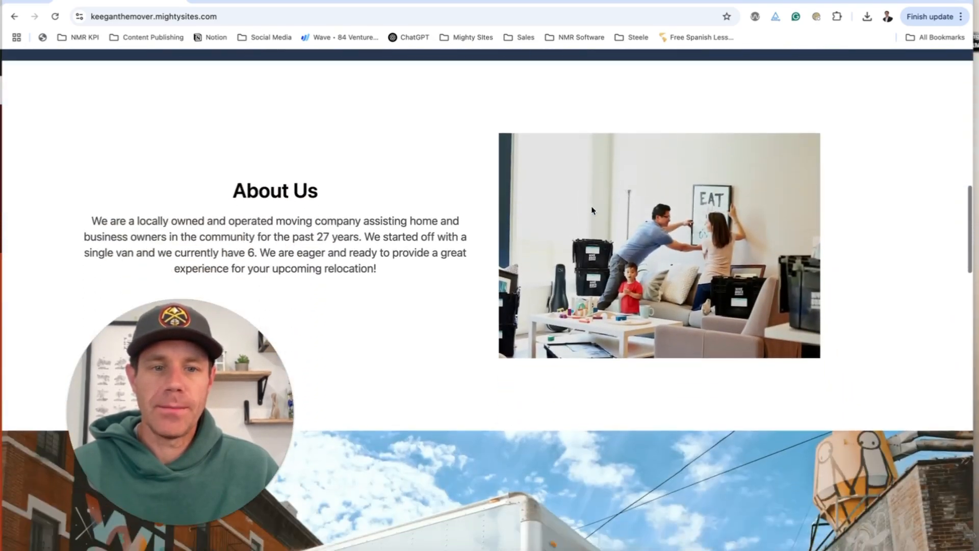
{"action": "scroll", "coordinate": [592, 210], "scroll_direction": "down", "scroll_amount": 14}
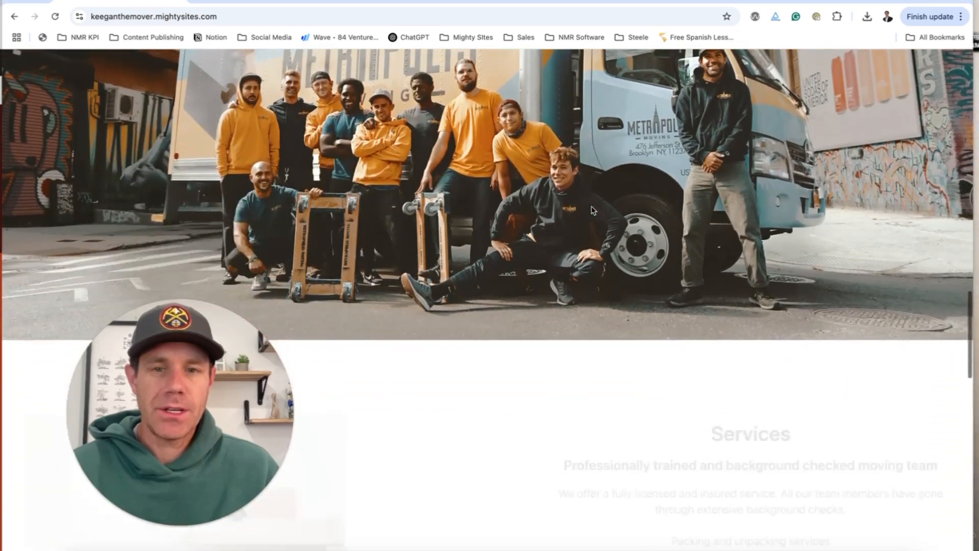
{"action": "scroll", "coordinate": [591, 210], "scroll_direction": "down", "scroll_amount": 15}
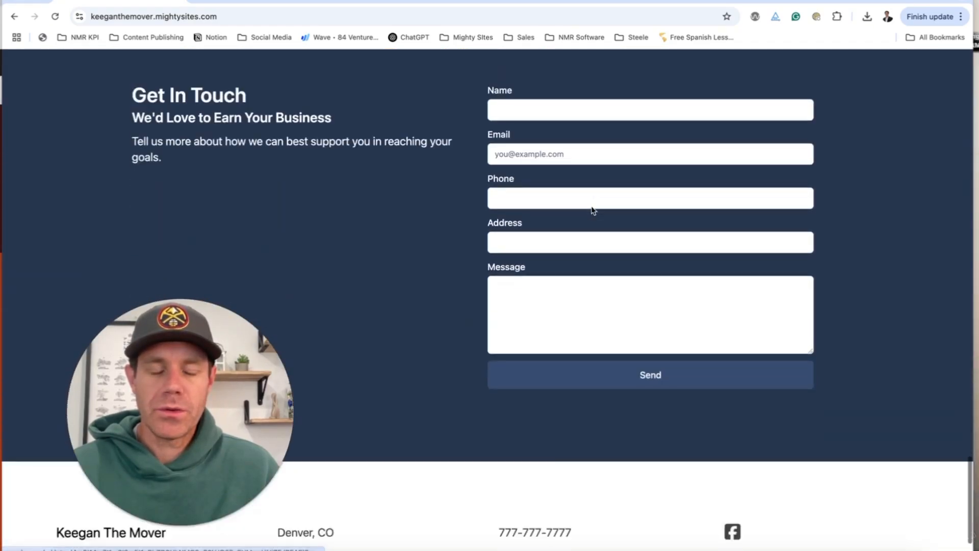
{"action": "scroll", "coordinate": [592, 206], "scroll_direction": "up", "scroll_amount": 15}
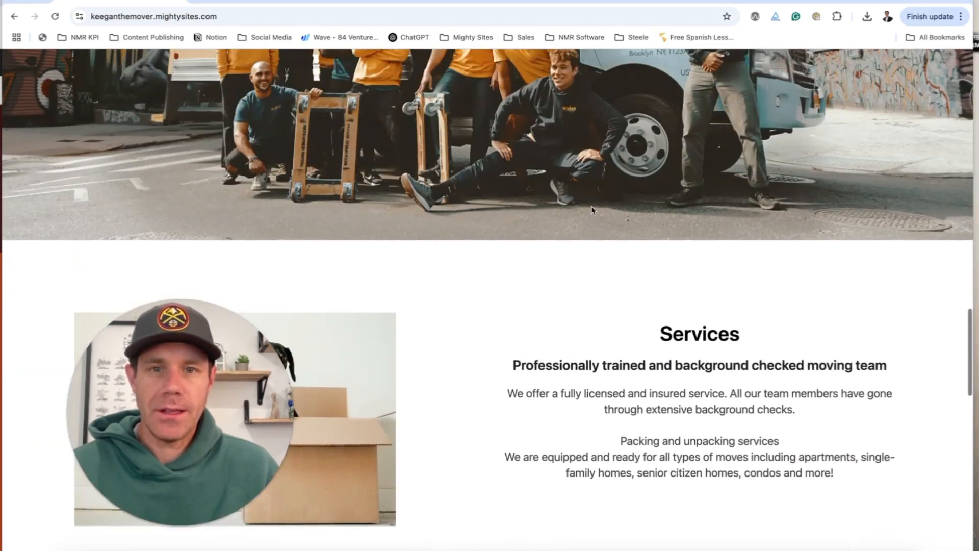
{"action": "scroll", "coordinate": [592, 210], "scroll_direction": "up", "scroll_amount": 15}
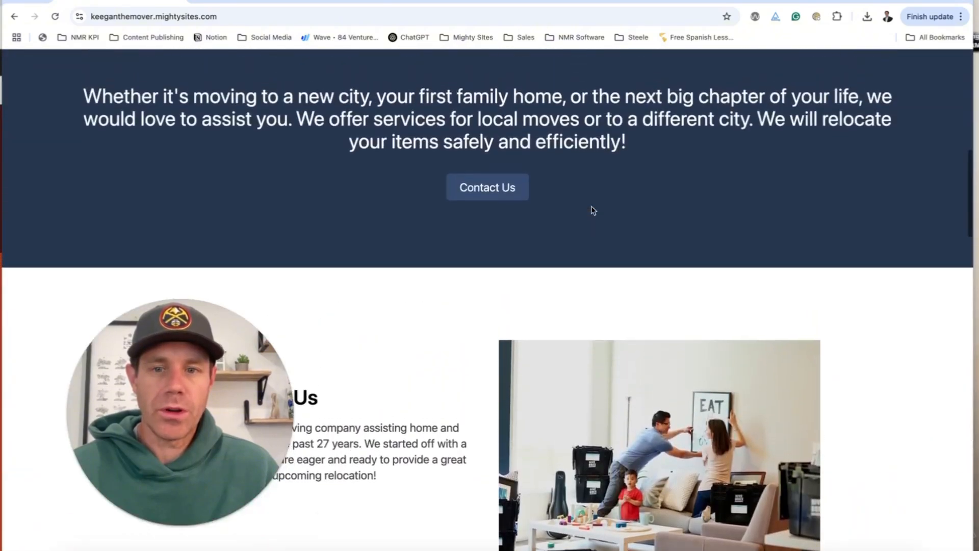
{"action": "scroll", "coordinate": [592, 210], "scroll_direction": "up", "scroll_amount": 5}
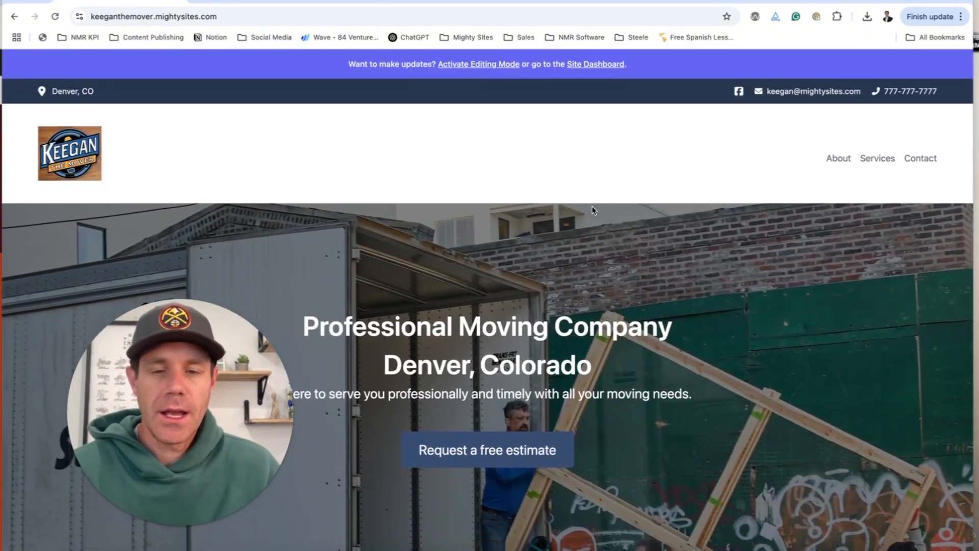
{"action": "scroll", "coordinate": [593, 210], "scroll_direction": "down", "scroll_amount": 4}
{"action": "scroll", "coordinate": [593, 210], "scroll_direction": "up", "scroll_amount": 5}
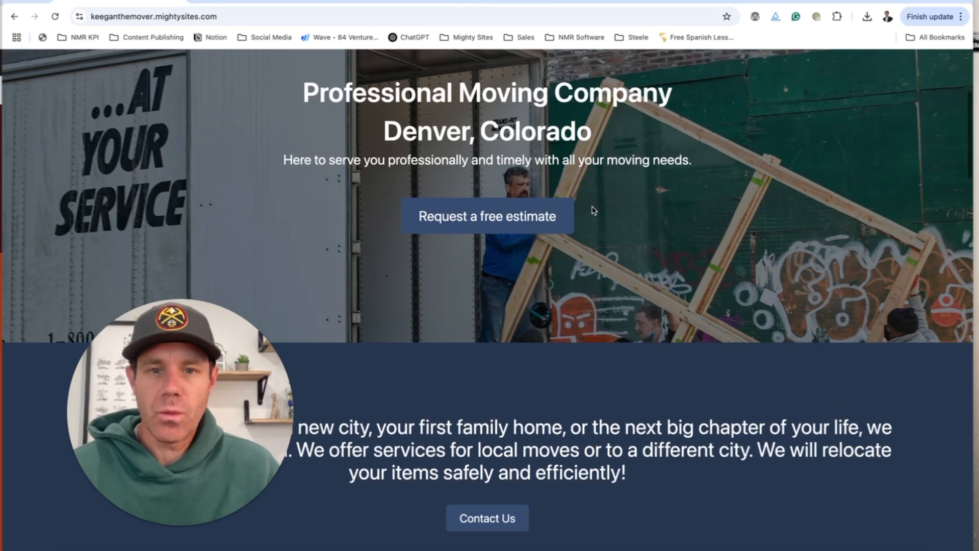
From the Site Dashboard, view the empty leads inbox, then reopen Keegan The Mover for editing.
{"action": "left_click", "coordinate": [597, 69]}
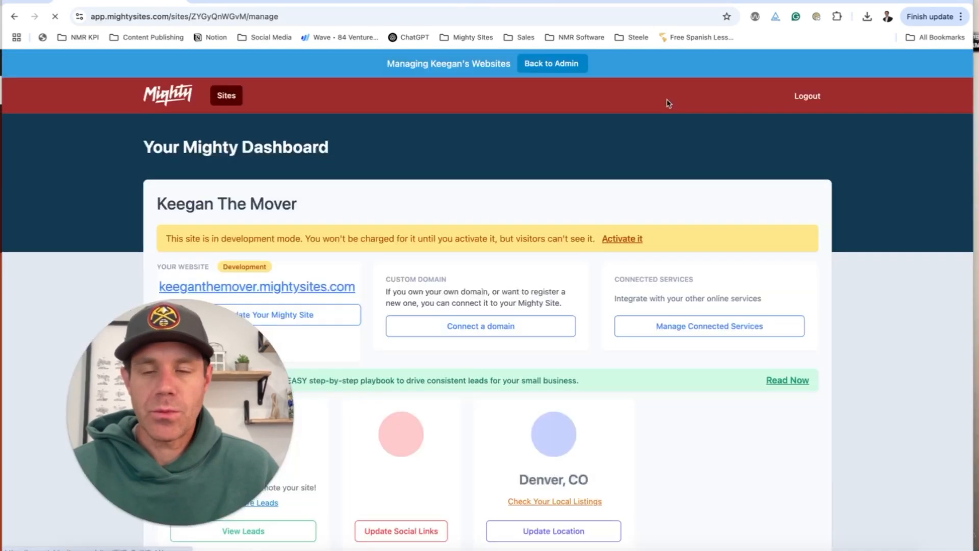
{"action": "scroll", "coordinate": [597, 144], "scroll_direction": "down", "scroll_amount": 3}
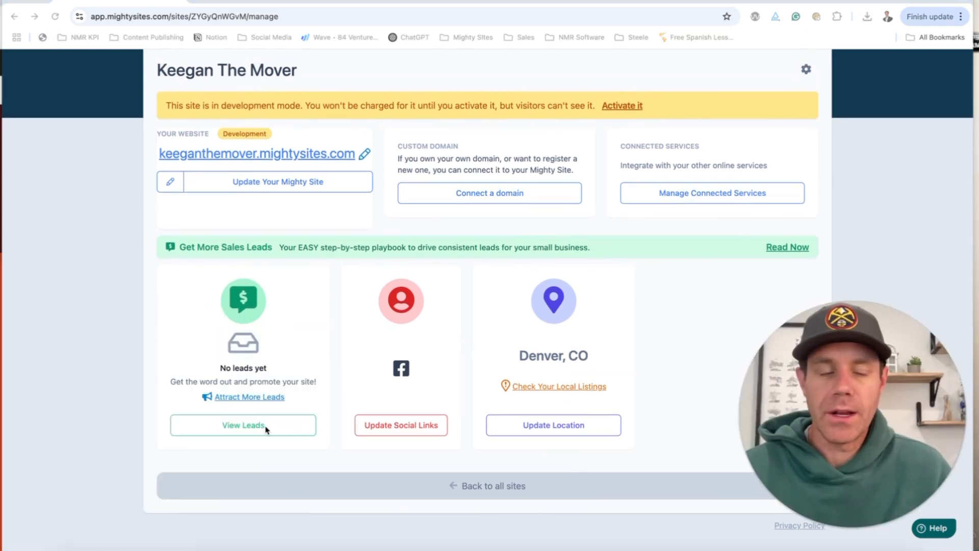
{"action": "left_click", "coordinate": [260, 428]}
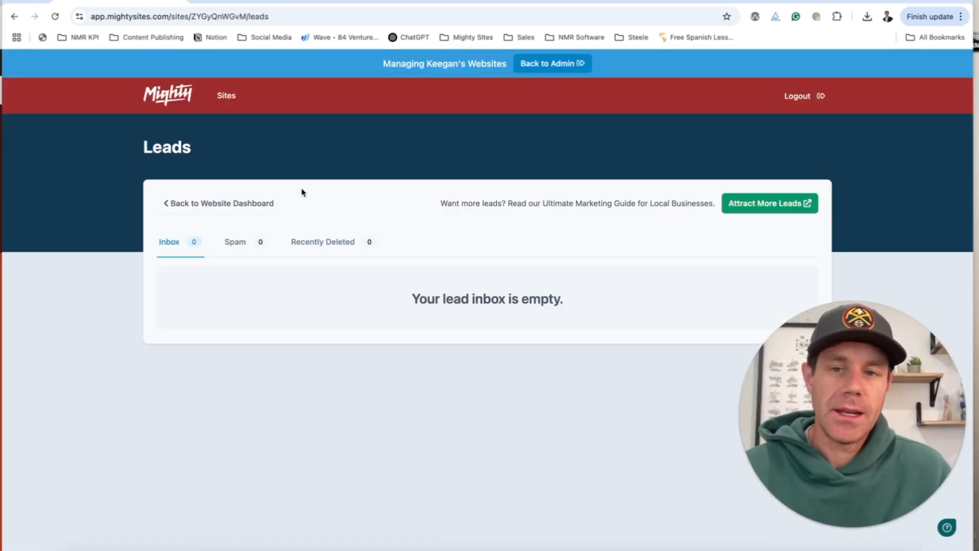
{"action": "left_click", "coordinate": [229, 203]}
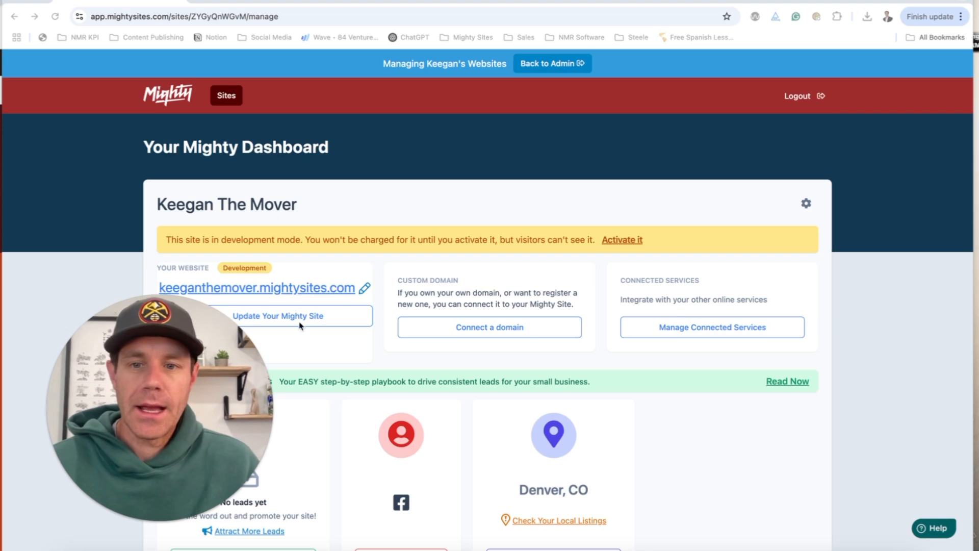
{"action": "left_click", "coordinate": [304, 321]}
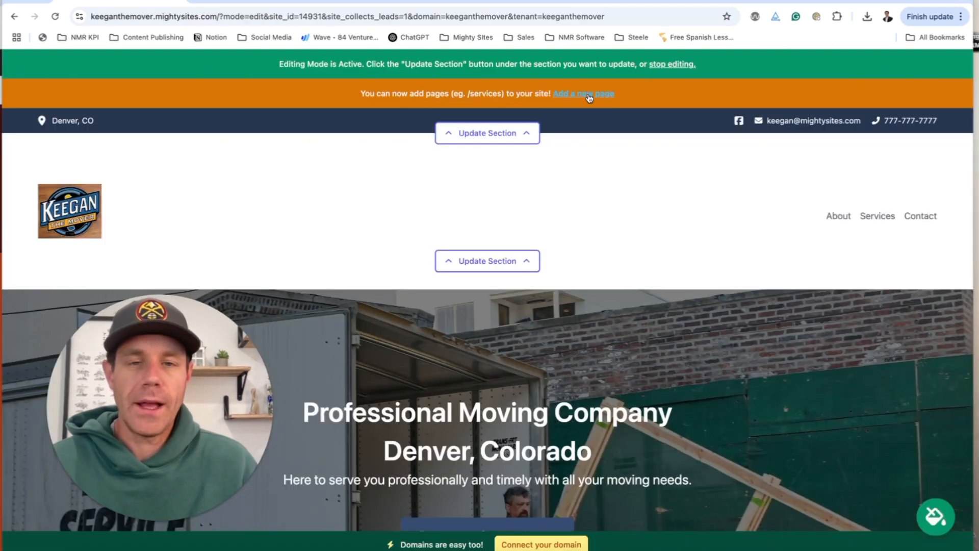
Add a new page titled 'Local Moving'.
{"action": "left_click", "coordinate": [589, 95]}
{"action": "scroll", "coordinate": [564, 157], "scroll_direction": "down", "scroll_amount": 3}
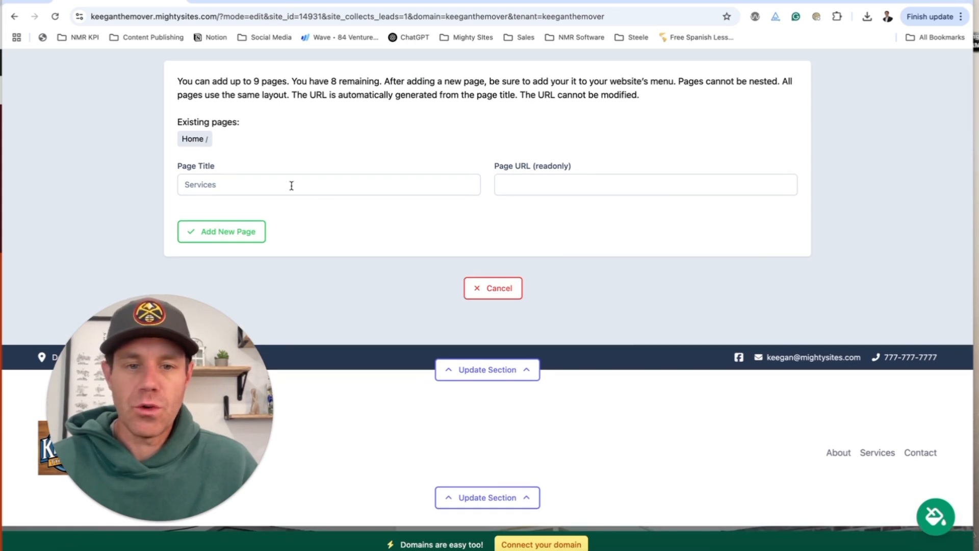
{"action": "scroll", "coordinate": [291, 185], "scroll_direction": "down", "scroll_amount": 1}
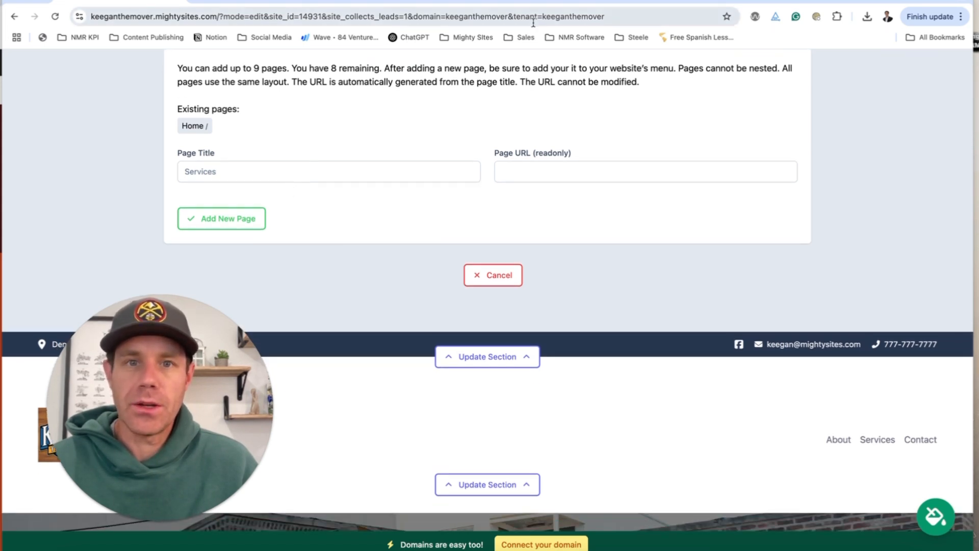
{"action": "scroll", "coordinate": [553, 142], "scroll_direction": "up", "scroll_amount": 1}
{"action": "scroll", "coordinate": [546, 136], "scroll_direction": "up", "scroll_amount": 3}
{"action": "scroll", "coordinate": [600, 184], "scroll_direction": "down", "scroll_amount": 4}
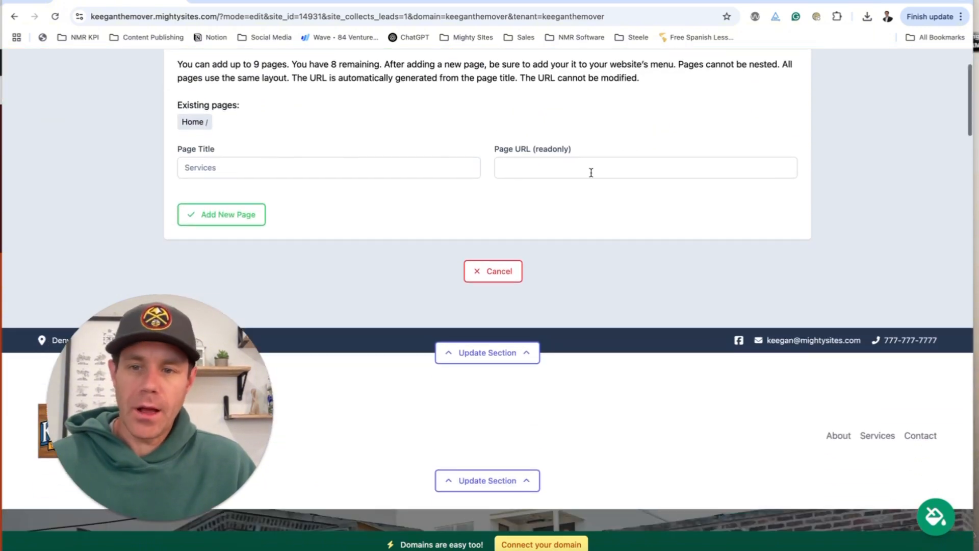
{"action": "left_click", "coordinate": [289, 175]}
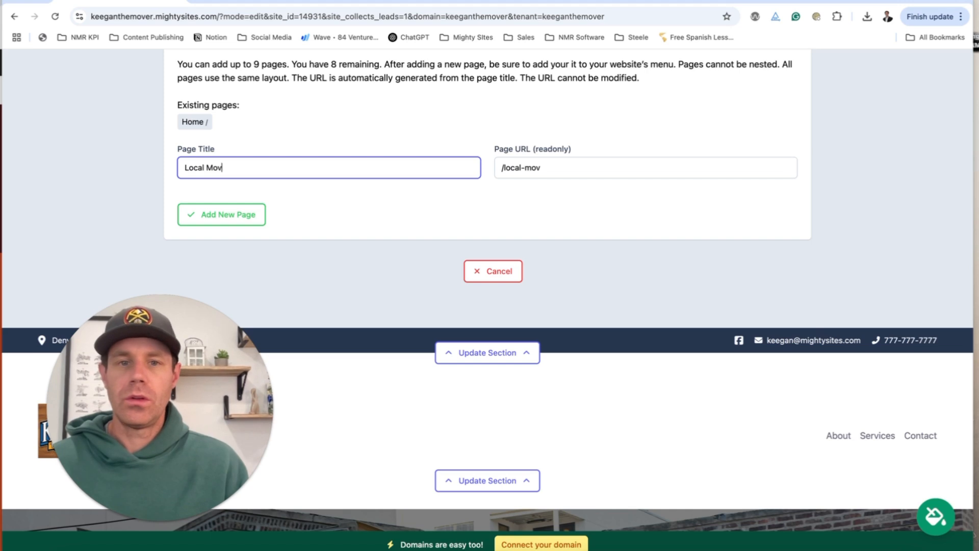
{"action": "left_click", "coordinate": [207, 221]}
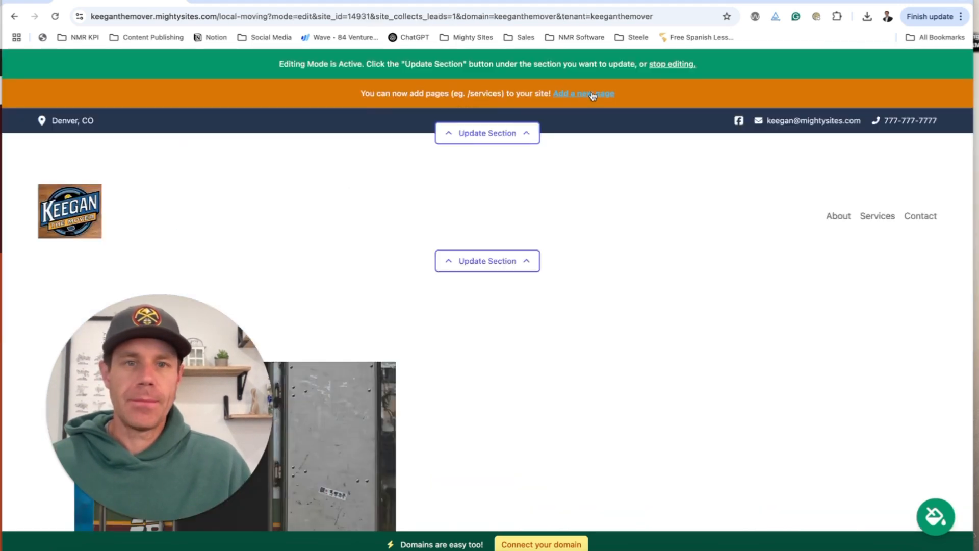
Add a second page titled 'Long Distance Moving'.
{"action": "left_click", "coordinate": [566, 94]}
{"action": "left_click", "coordinate": [373, 273]}
{"action": "type", "text": "Long Distance Moving"}
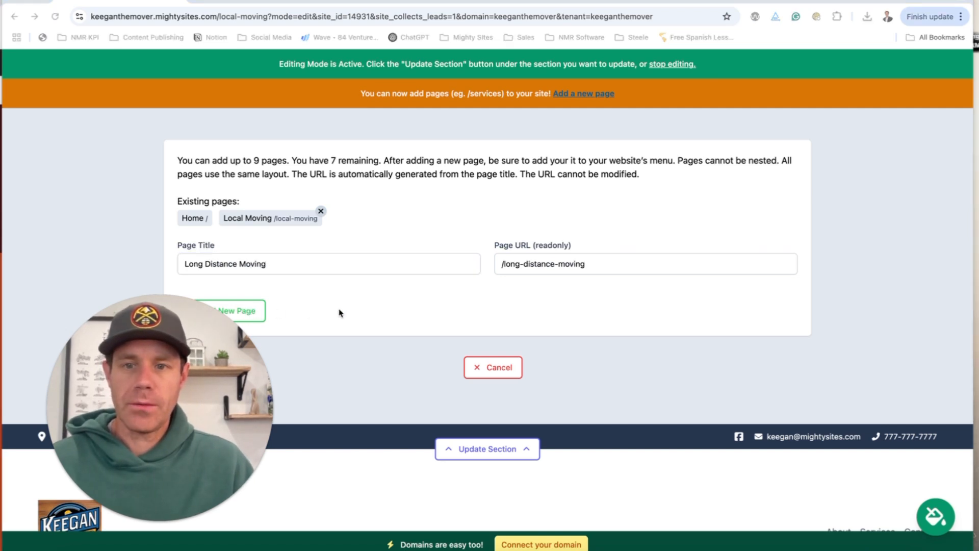
{"action": "left_click", "coordinate": [255, 312]}
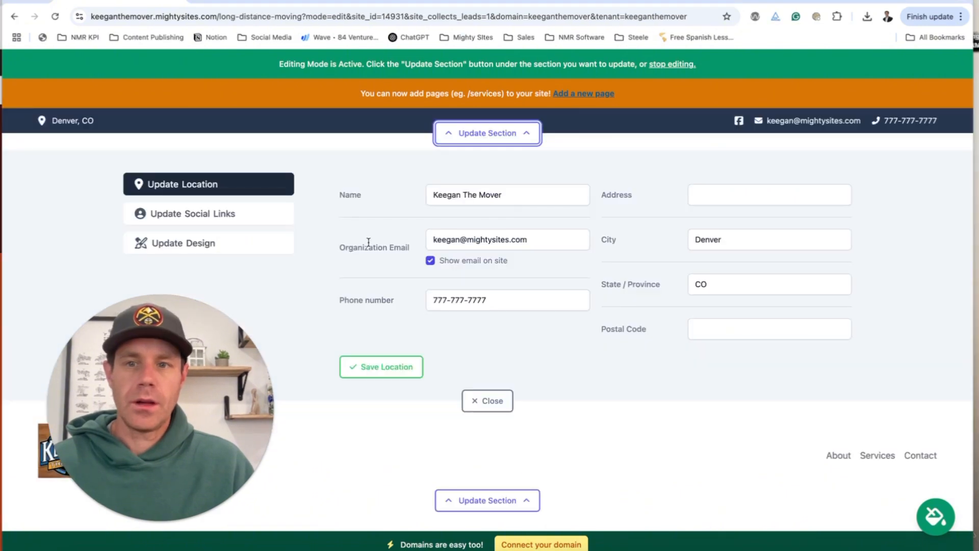
Add a third page titled 'Storage Options'.
{"action": "left_click", "coordinate": [583, 94]}
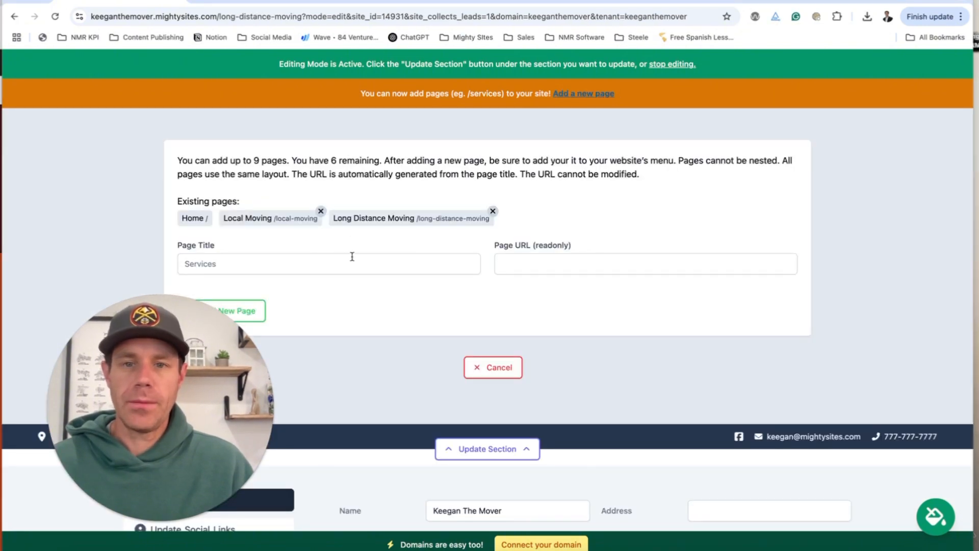
{"action": "left_click", "coordinate": [352, 256]}
{"action": "type", "text": "Don"}
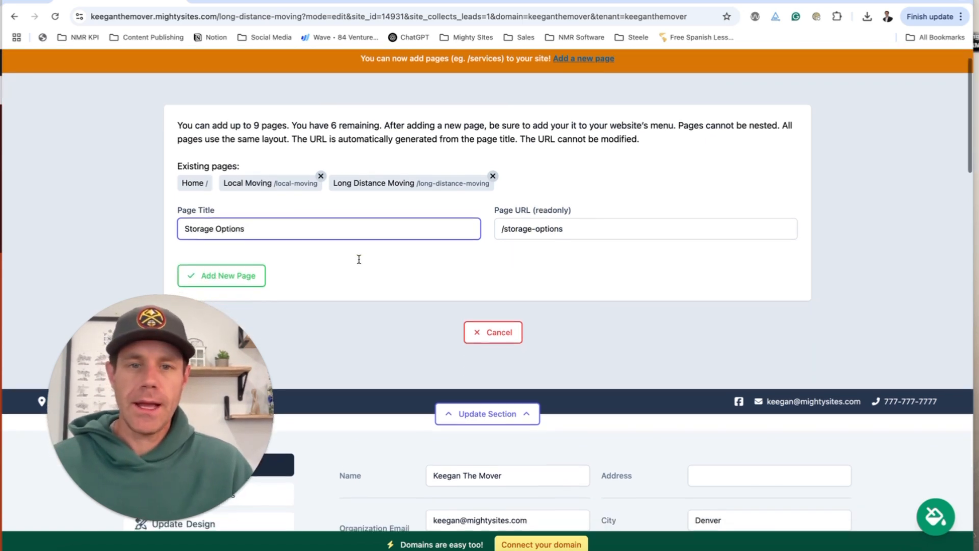
{"action": "left_click", "coordinate": [222, 276]}
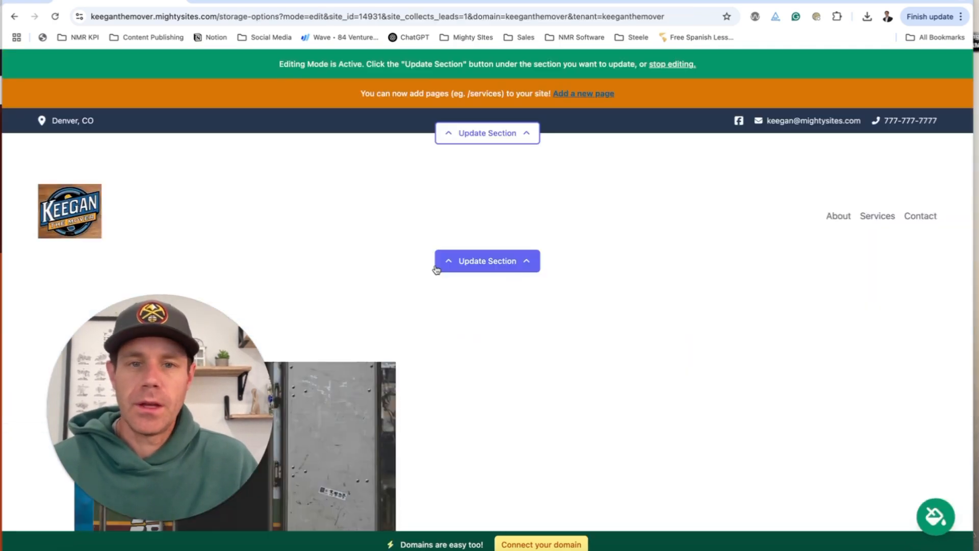
Add a 'Local Moves' menu item linking to the Local Moving page.
{"action": "left_click", "coordinate": [483, 263]}
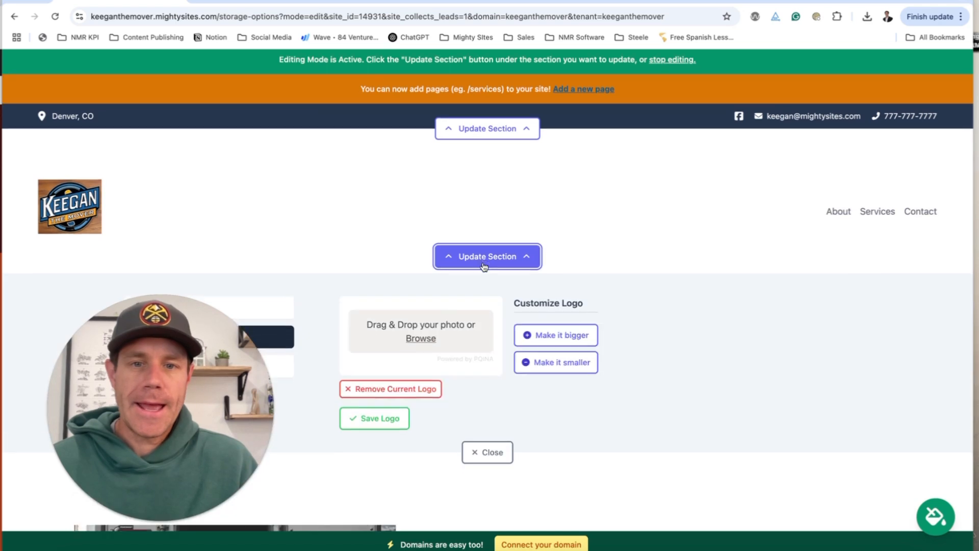
{"action": "left_click", "coordinate": [246, 73]}
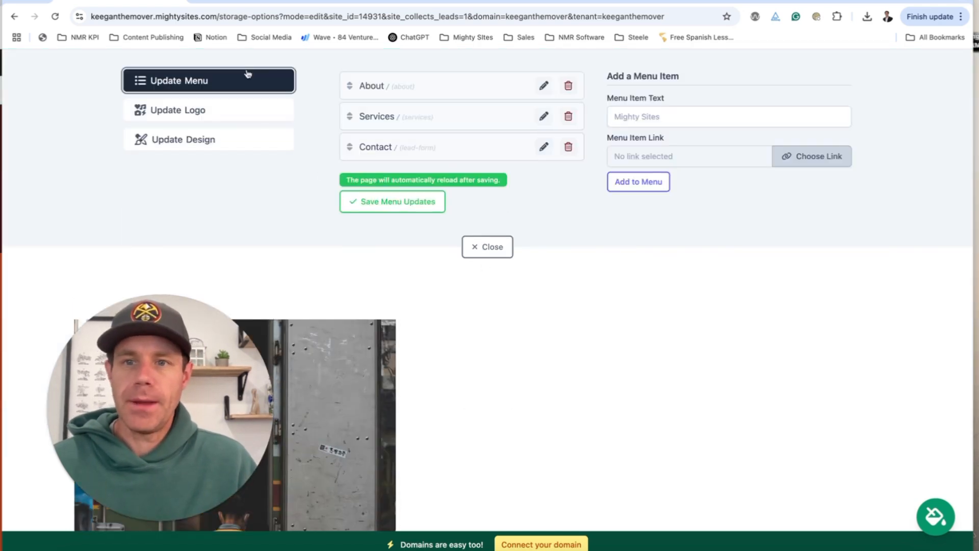
{"action": "left_click", "coordinate": [657, 117]}
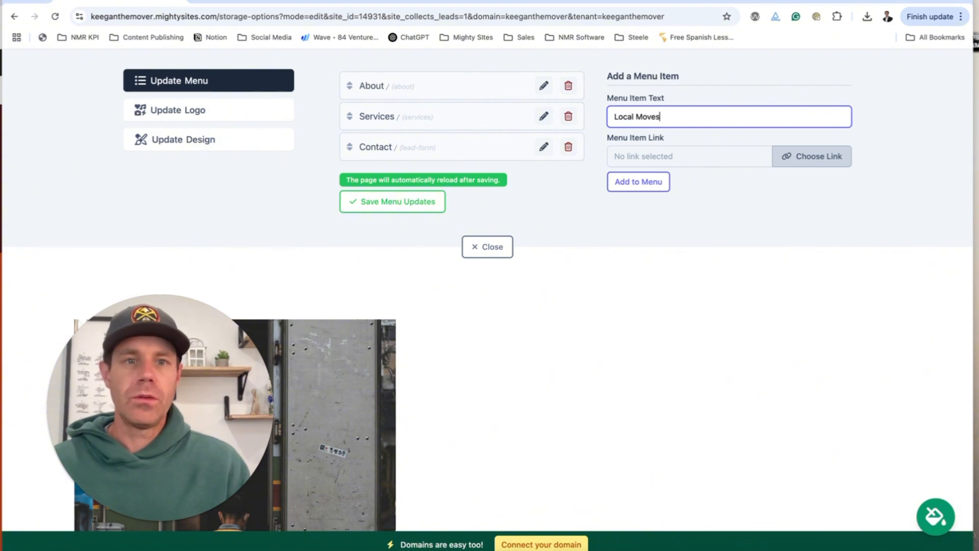
{"action": "left_click", "coordinate": [796, 159]}
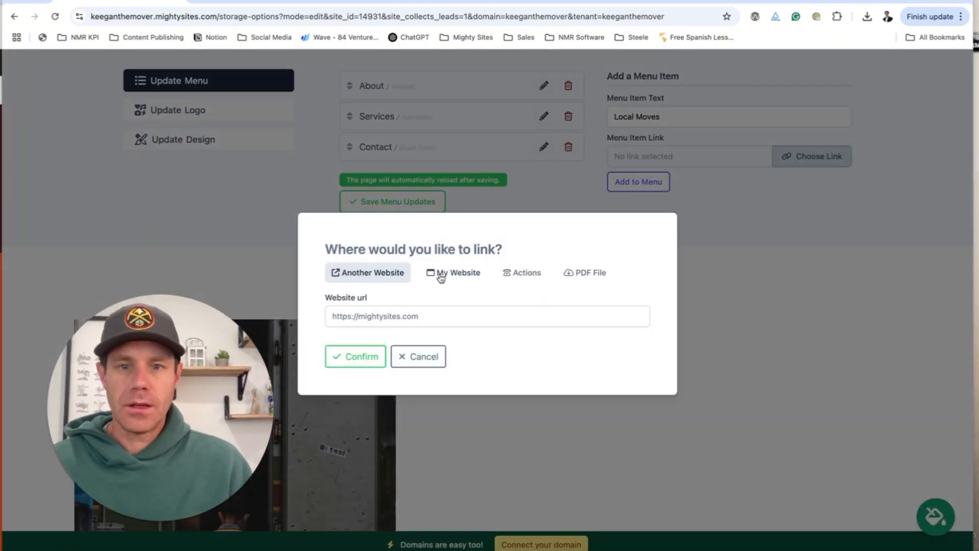
{"action": "left_click", "coordinate": [441, 278]}
{"action": "left_click", "coordinate": [431, 313]}
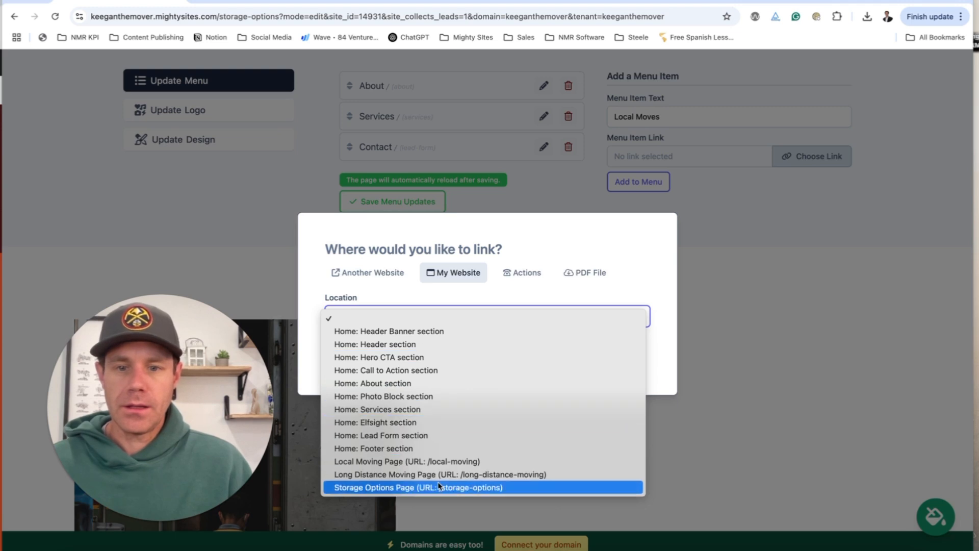
{"action": "left_click", "coordinate": [432, 462]}
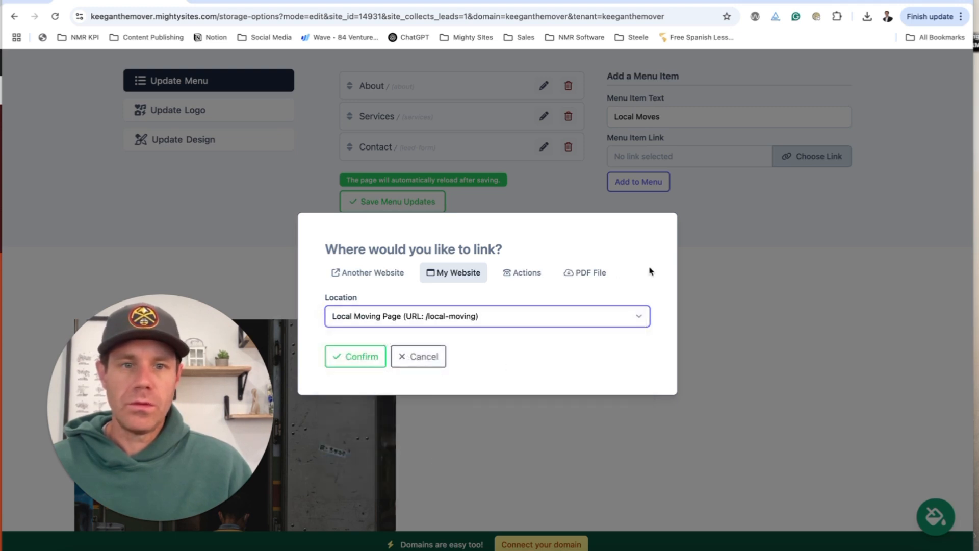
{"action": "left_click", "coordinate": [358, 356]}
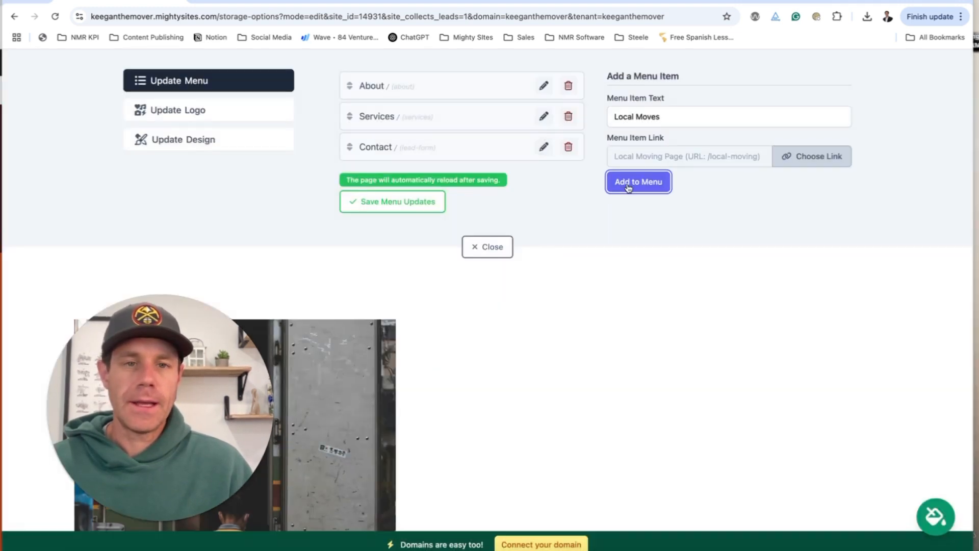
{"action": "left_click", "coordinate": [635, 182]}
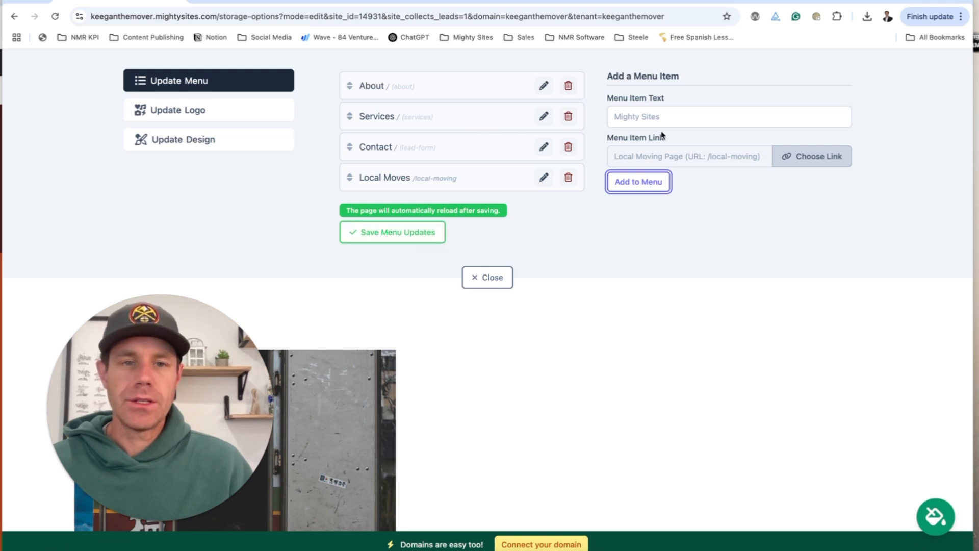
Add a 'Home' menu item linked to the header banner and drag it to the top.
{"action": "left_click", "coordinate": [652, 117]}
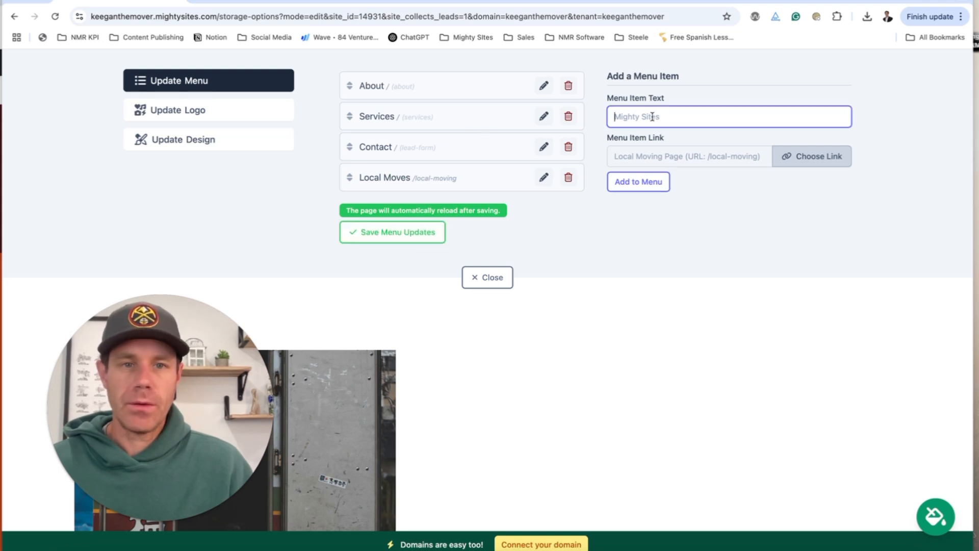
{"action": "left_click", "coordinate": [804, 158]}
{"action": "left_click", "coordinate": [474, 316]}
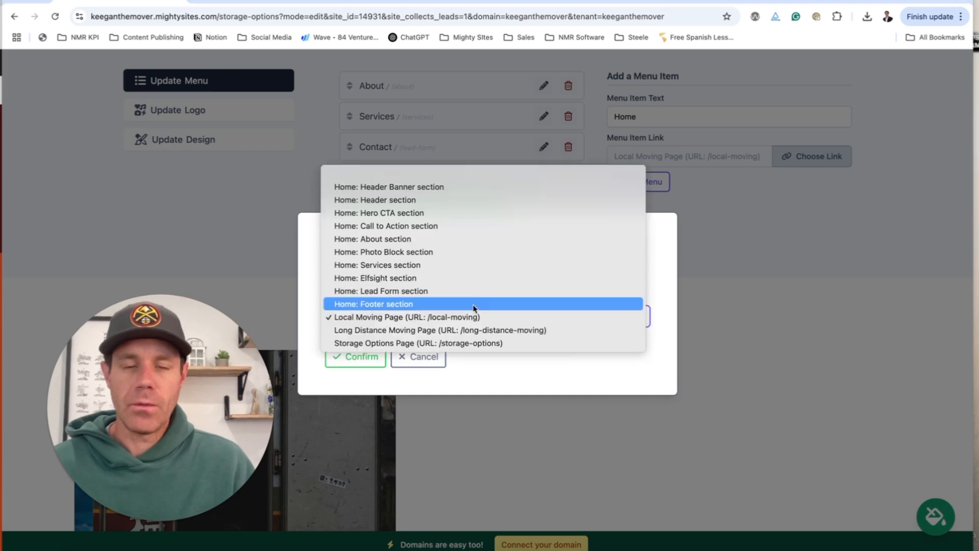
{"action": "left_click", "coordinate": [388, 187]}
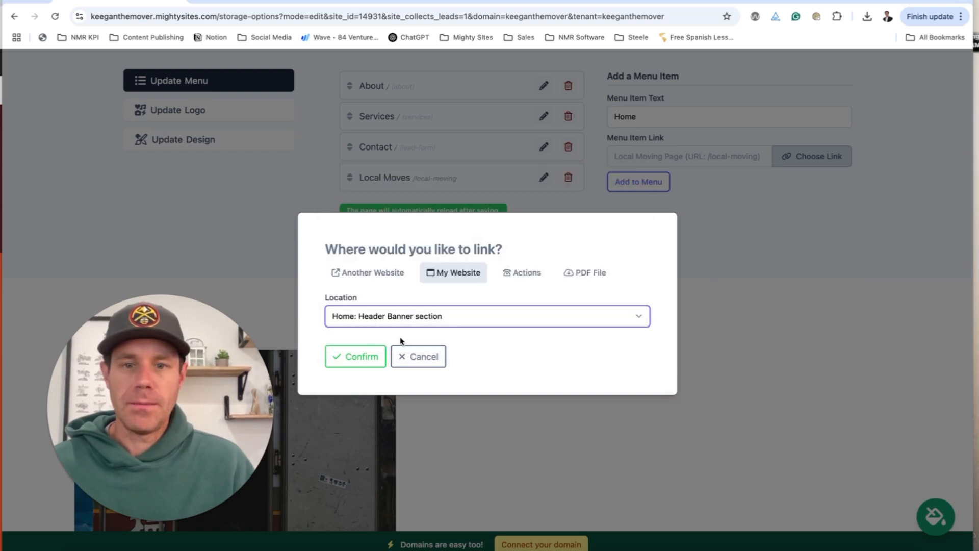
{"action": "left_click", "coordinate": [357, 356]}
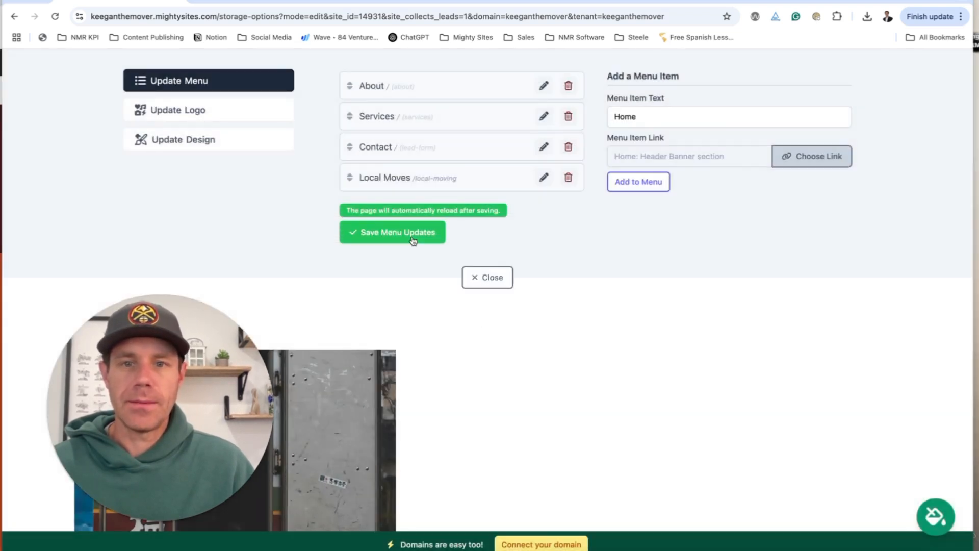
{"action": "left_click", "coordinate": [639, 181]}
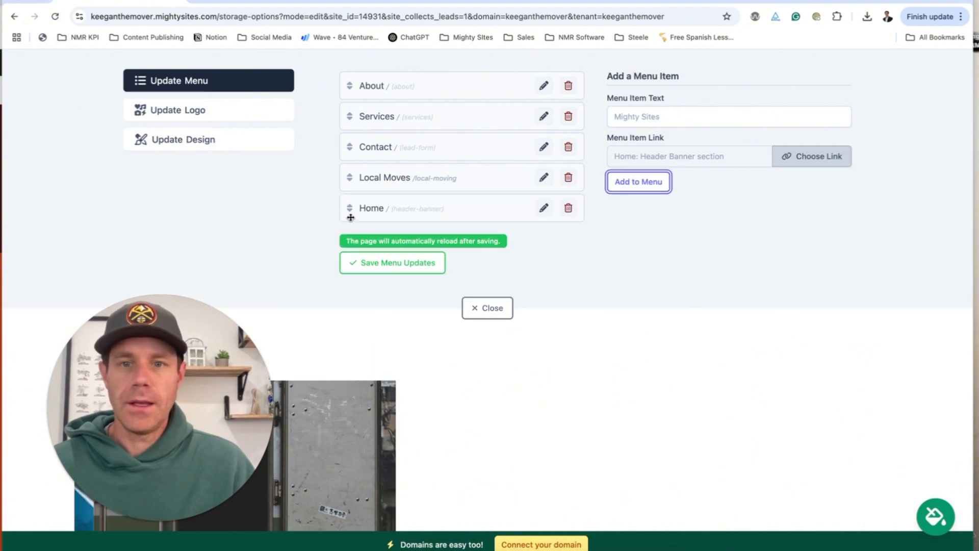
{"action": "left_click_drag", "start_coordinate": [350, 207], "coordinate": [338, 151]}
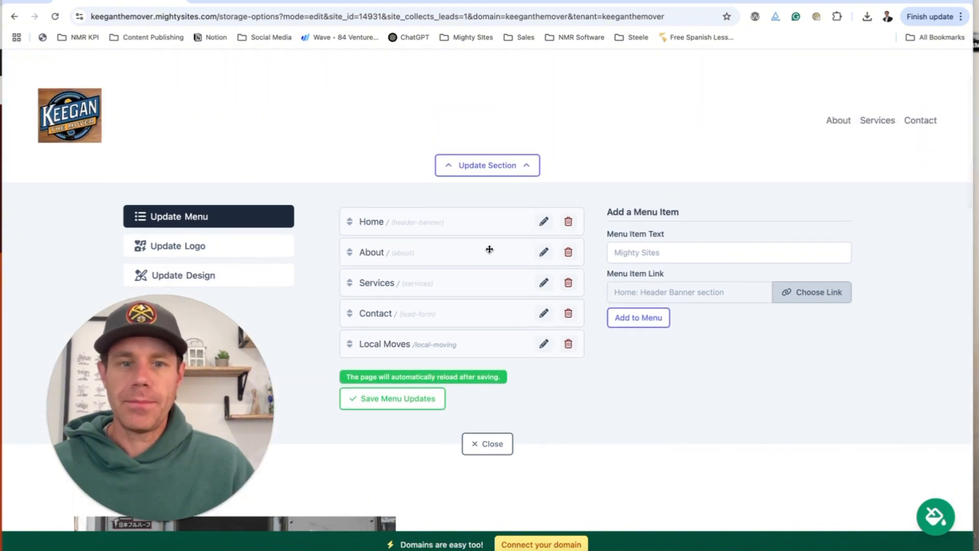
Add a 'Long Distance' menu item linking to the Long Distance Moving page.
{"action": "scroll", "coordinate": [591, 208], "scroll_direction": "down", "scroll_amount": 2}
{"action": "left_click", "coordinate": [648, 186]}
{"action": "type", "text": "Long Distance"}
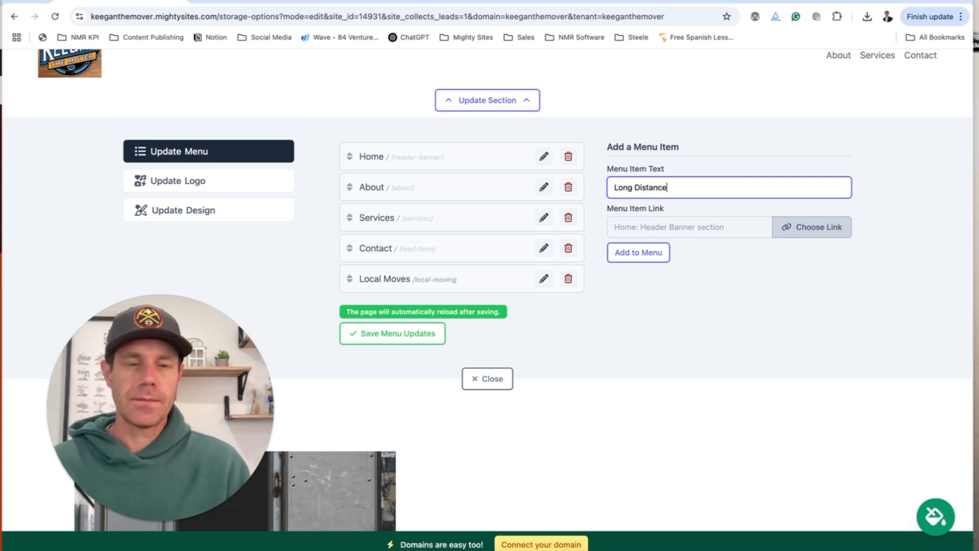
{"action": "left_click", "coordinate": [813, 227]}
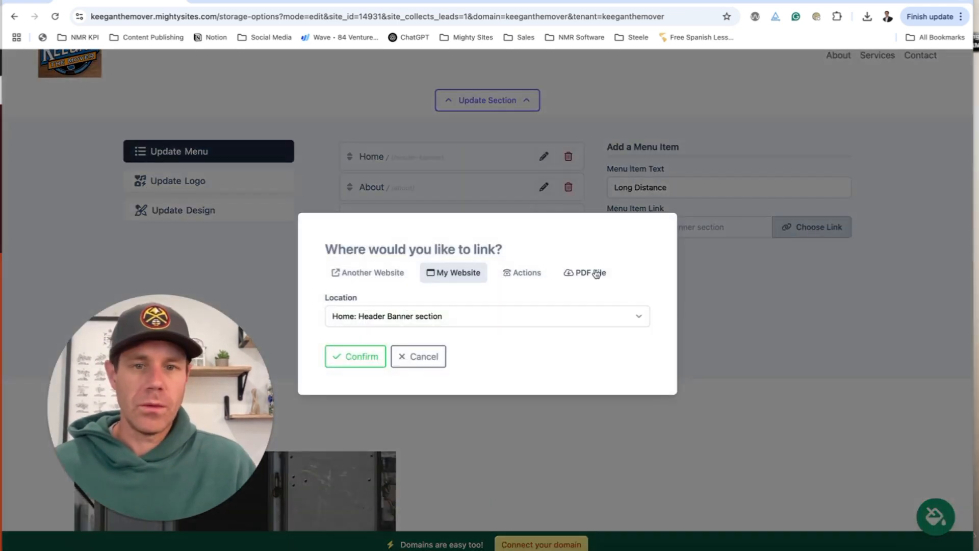
{"action": "left_click", "coordinate": [497, 320]}
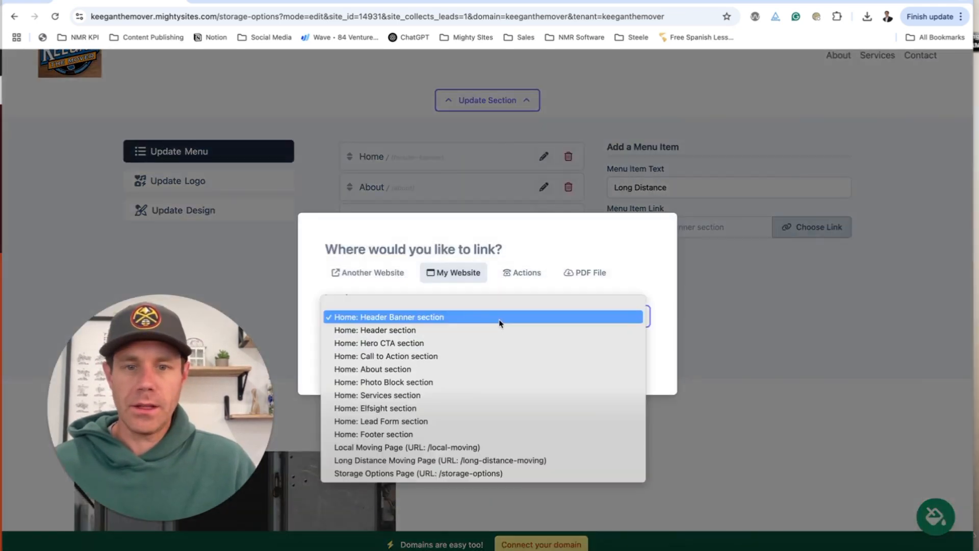
{"action": "left_click", "coordinate": [488, 460]}
{"action": "left_click", "coordinate": [356, 356]}
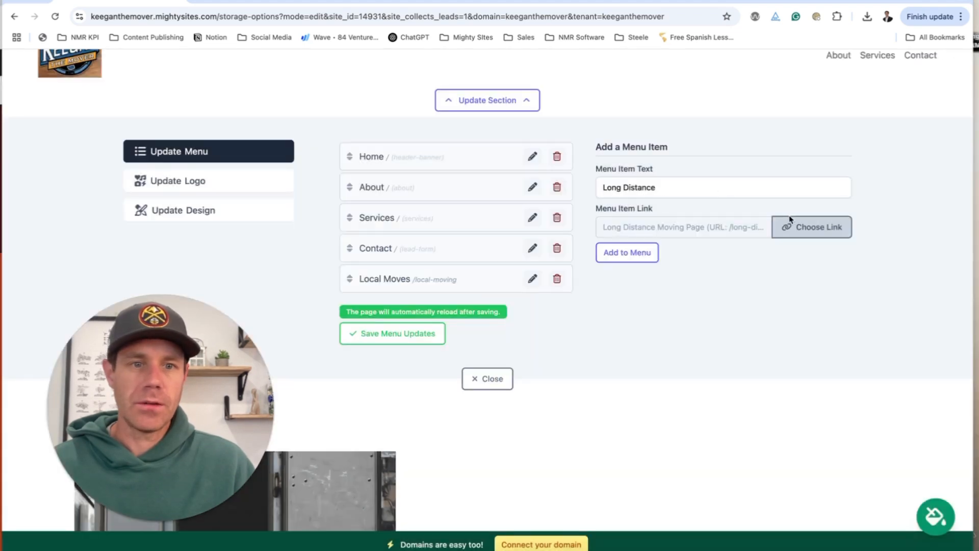
{"action": "left_click", "coordinate": [646, 252]}
Add a 'Storage Solutions' item linking to the Storage Options page and save the menu.
{"action": "type", "text": "S"}
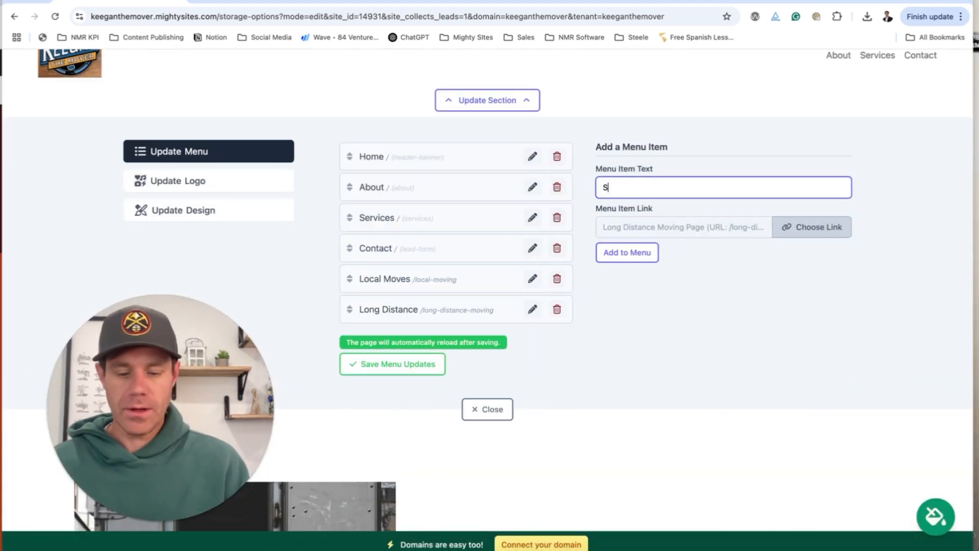
{"action": "type", "text": "torage Solution"}
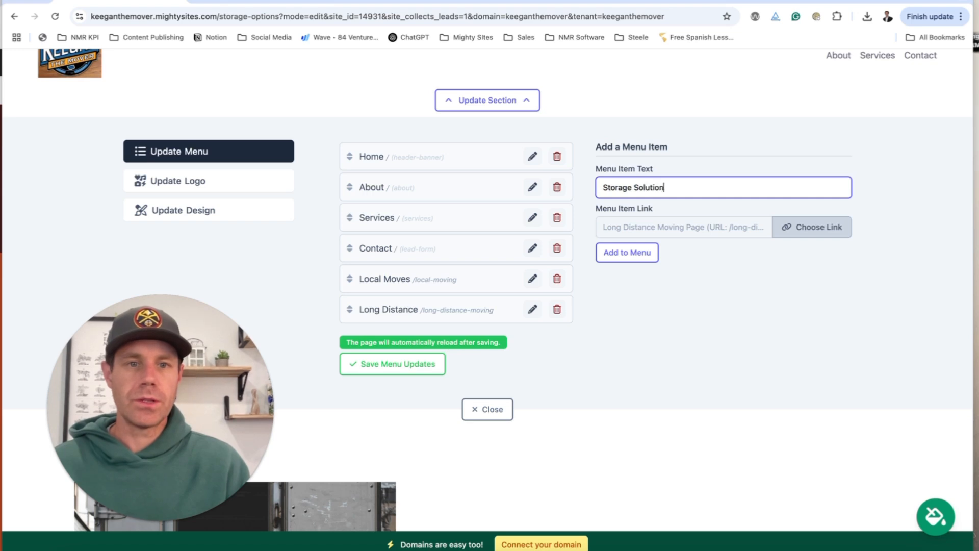
{"action": "type", "text": "s"}
{"action": "left_click", "coordinate": [690, 222]}
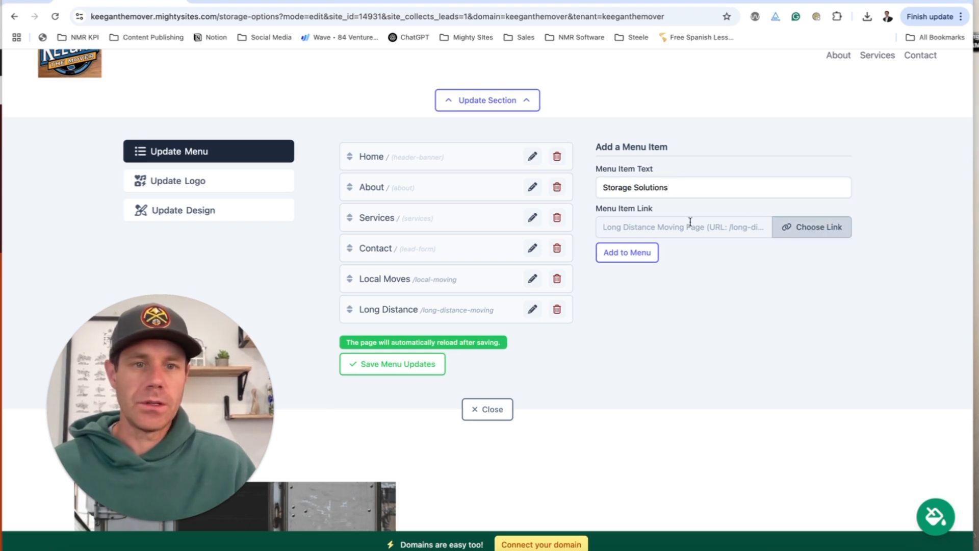
{"action": "left_click", "coordinate": [816, 227]}
{"action": "left_click", "coordinate": [513, 323]}
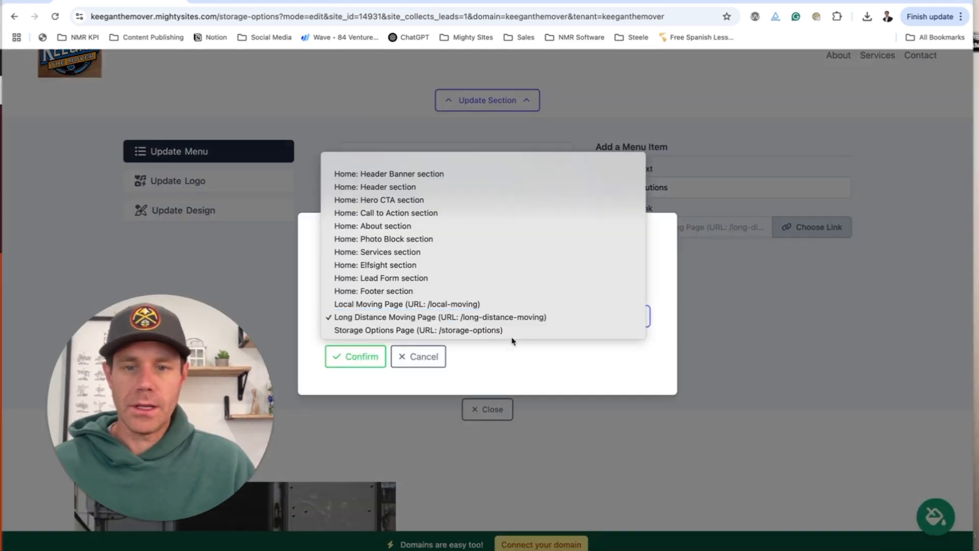
{"action": "left_click", "coordinate": [466, 331]}
{"action": "left_click", "coordinate": [356, 355]}
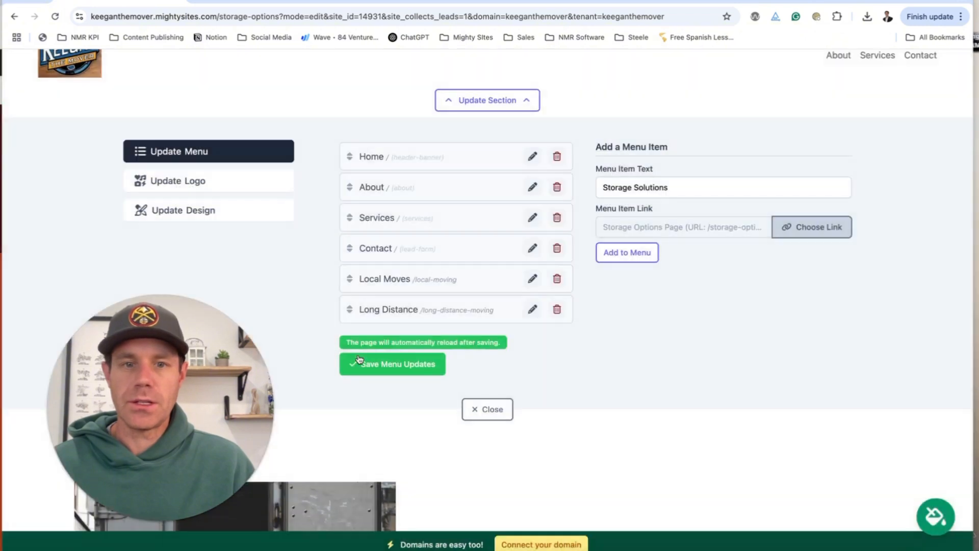
{"action": "left_click", "coordinate": [627, 252]}
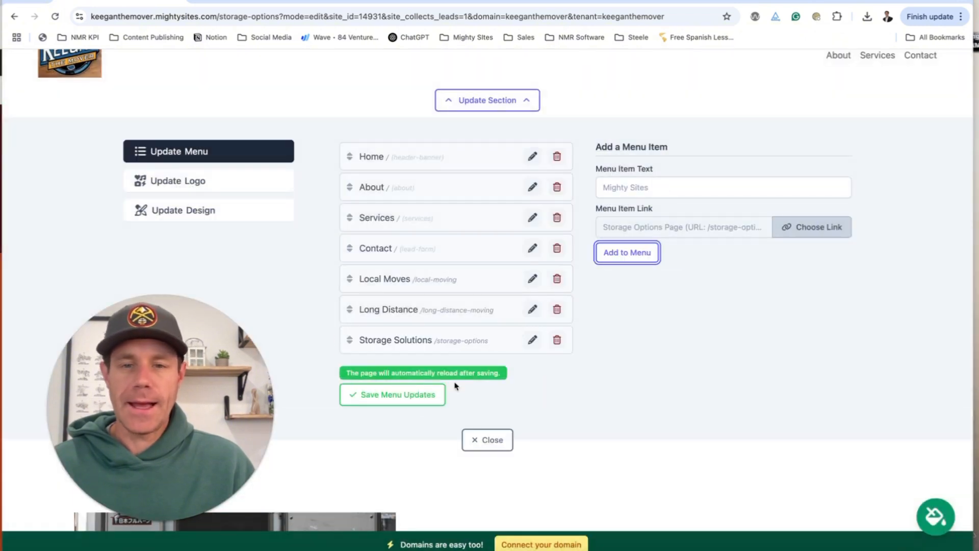
{"action": "left_click", "coordinate": [417, 403]}
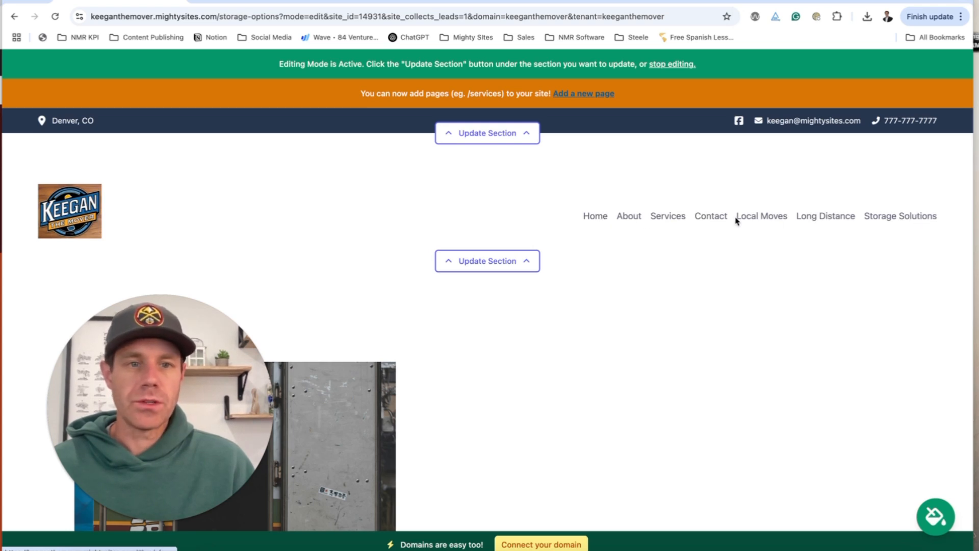
Drag Contact below Storage Solutions in the header menu and save the new order.
{"action": "left_click", "coordinate": [484, 261]}
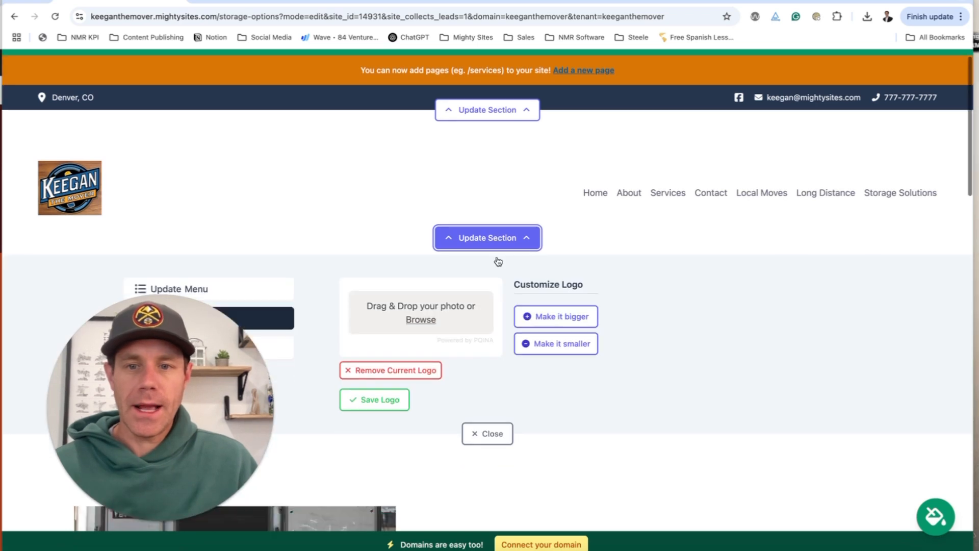
{"action": "left_click", "coordinate": [184, 247]}
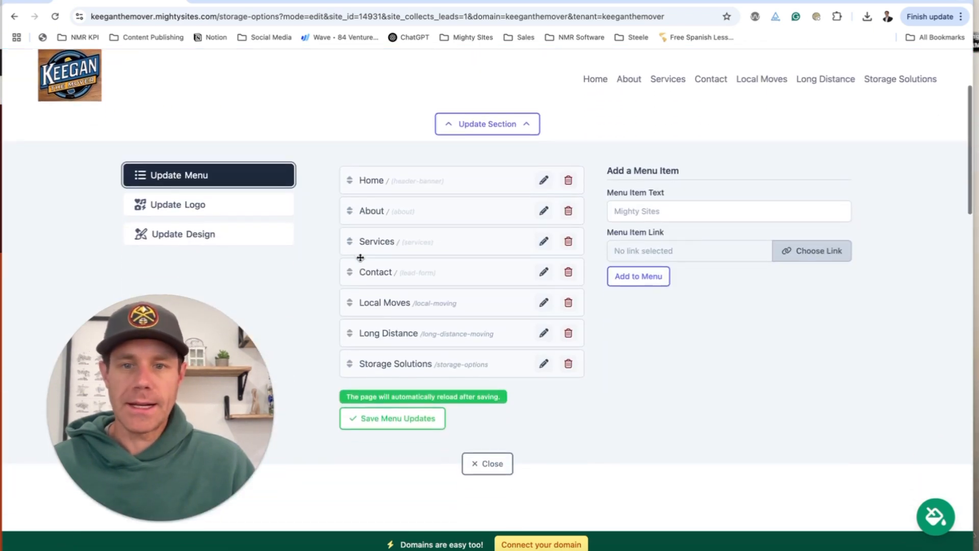
{"action": "left_click_drag", "start_coordinate": [351, 277], "coordinate": [355, 376]}
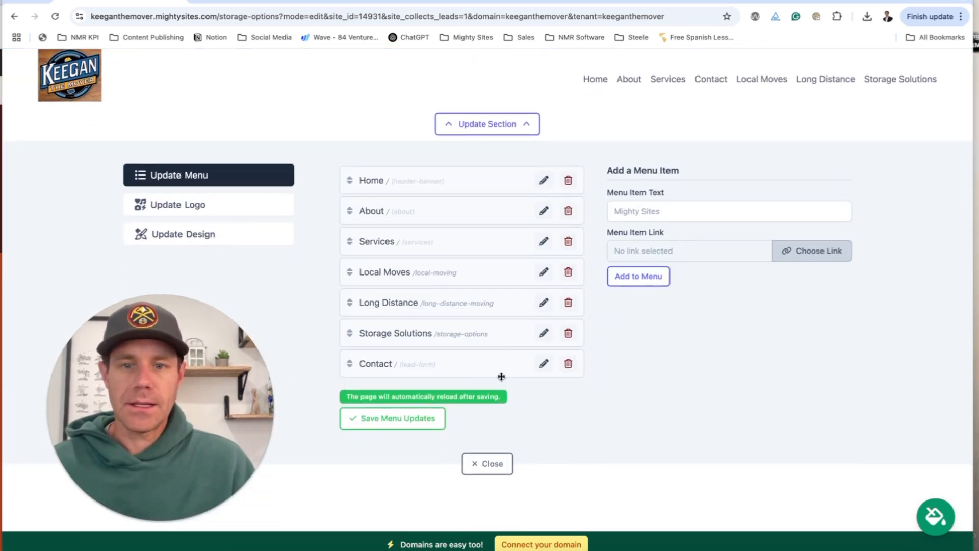
{"action": "left_click", "coordinate": [440, 418]}
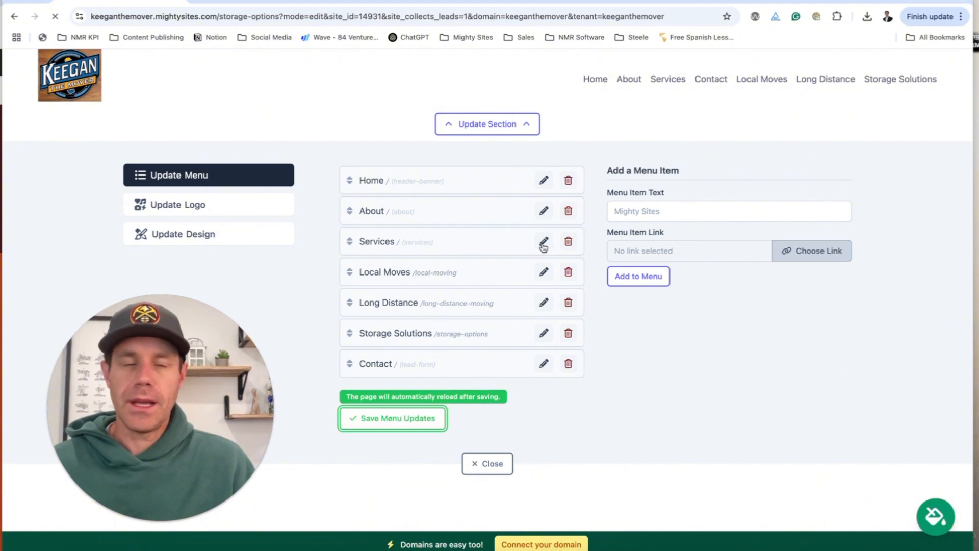
{"action": "scroll", "coordinate": [546, 247], "scroll_direction": "down", "scroll_amount": 8}
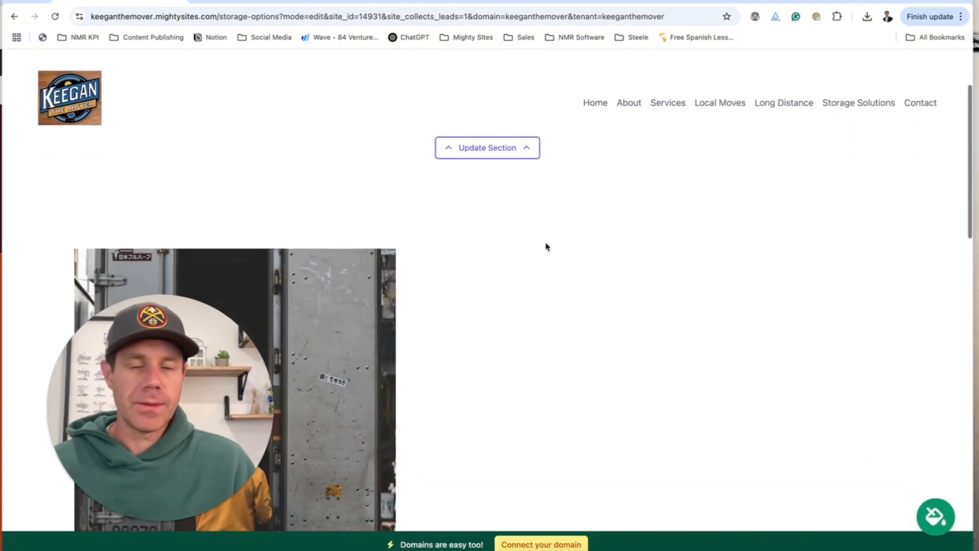
{"action": "scroll", "coordinate": [198, 181], "scroll_direction": "up", "scroll_amount": 10}
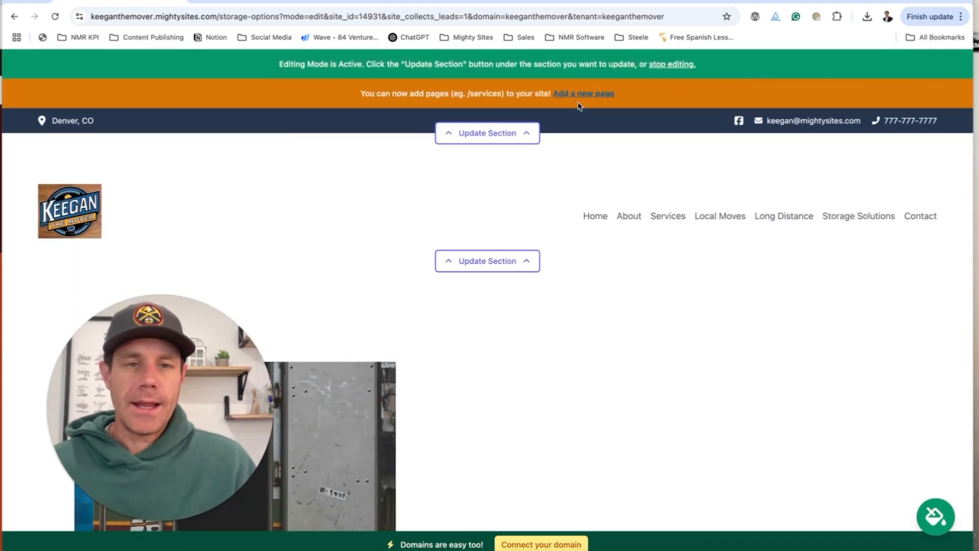
Open the Local Moving page in editing mode and bring up the truck section's image settings.
{"action": "left_click", "coordinate": [734, 224]}
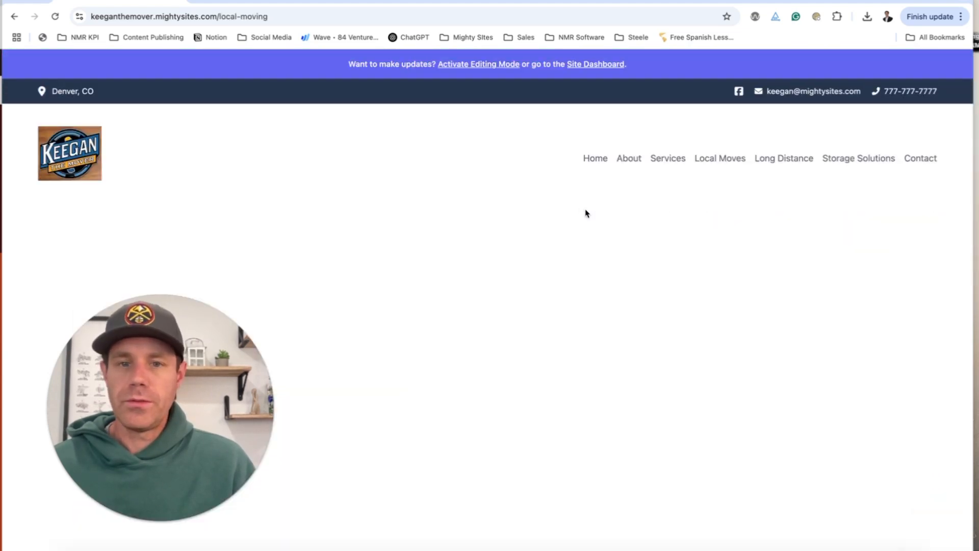
{"action": "left_click", "coordinate": [490, 69]}
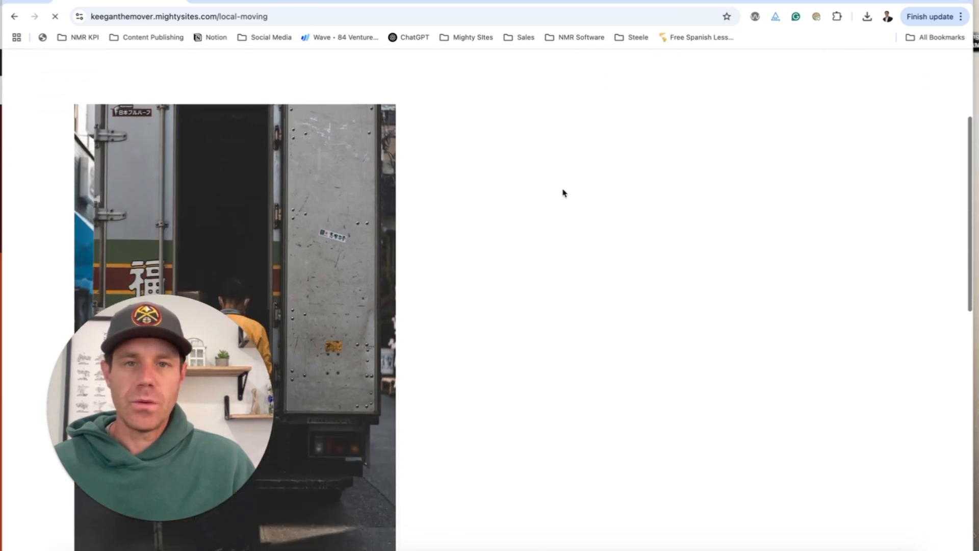
{"action": "scroll", "coordinate": [563, 192], "scroll_direction": "down", "scroll_amount": 8}
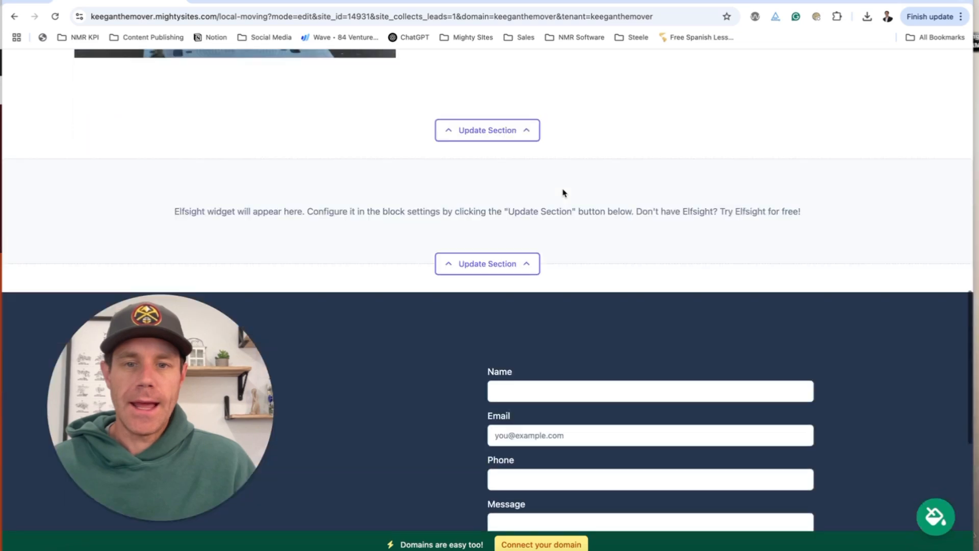
{"action": "left_click", "coordinate": [486, 129]}
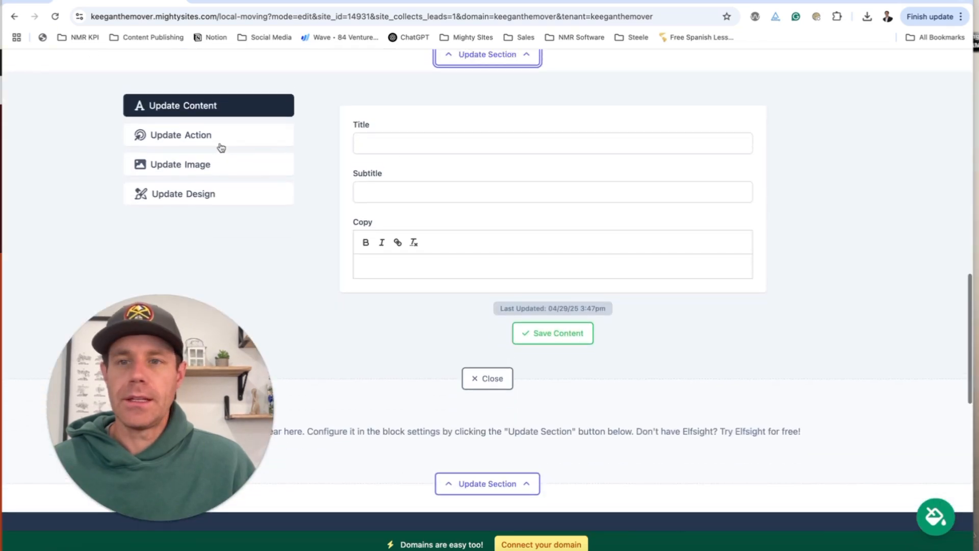
{"action": "left_click", "coordinate": [223, 145]}
{"action": "left_click", "coordinate": [218, 167]}
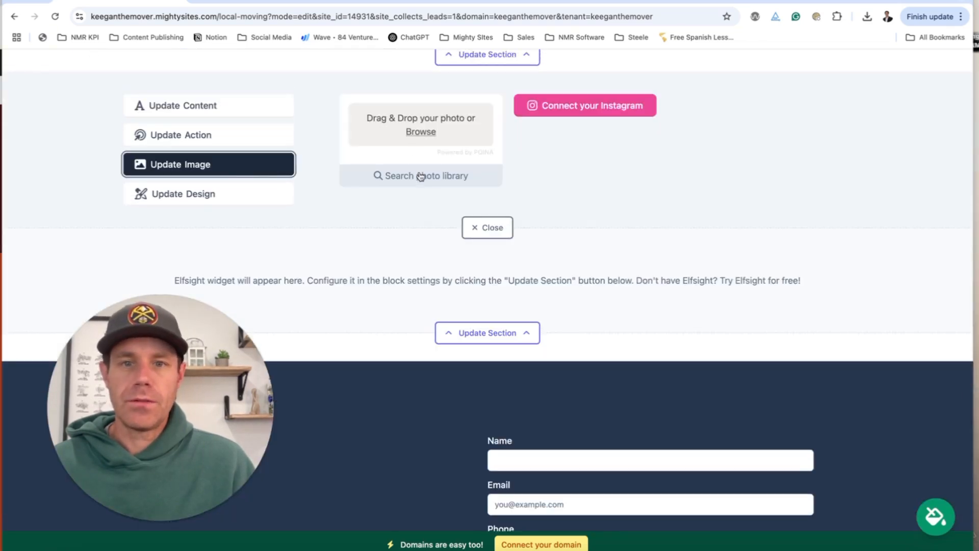
Search stock photos for 'new home' and save the couple-and-dog photo as the section image.
{"action": "left_click", "coordinate": [421, 176]}
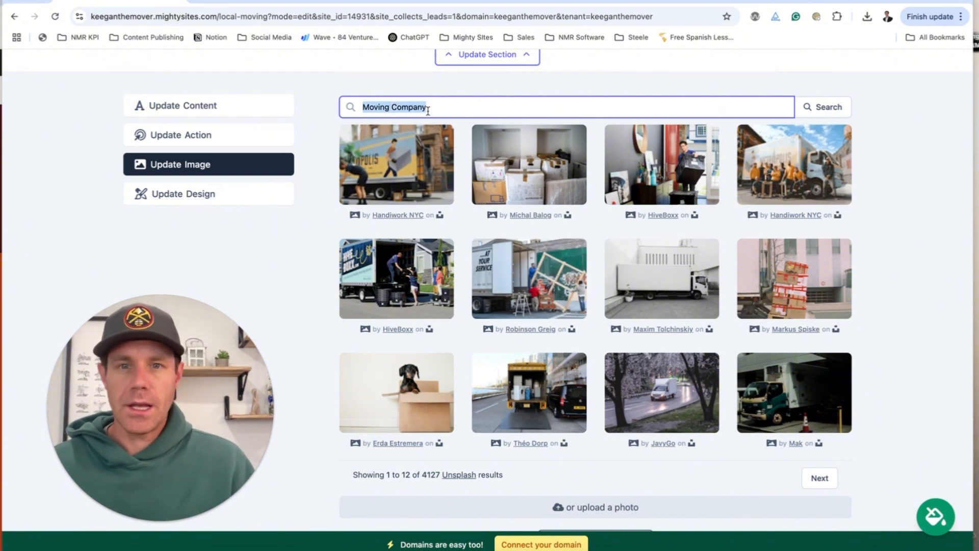
{"action": "type", "text": "new home"}
{"action": "key", "text": "Return"}
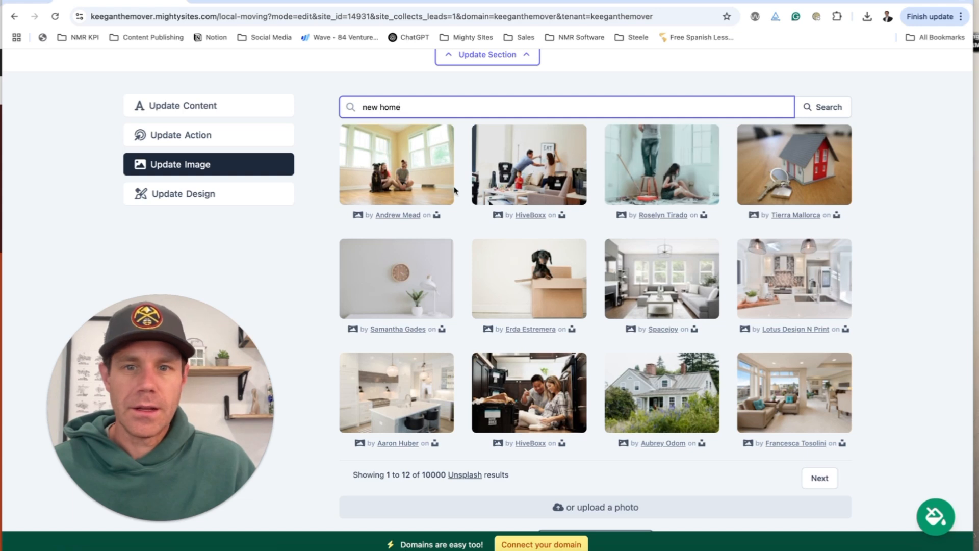
{"action": "left_click", "coordinate": [431, 189]}
{"action": "left_click", "coordinate": [623, 351]}
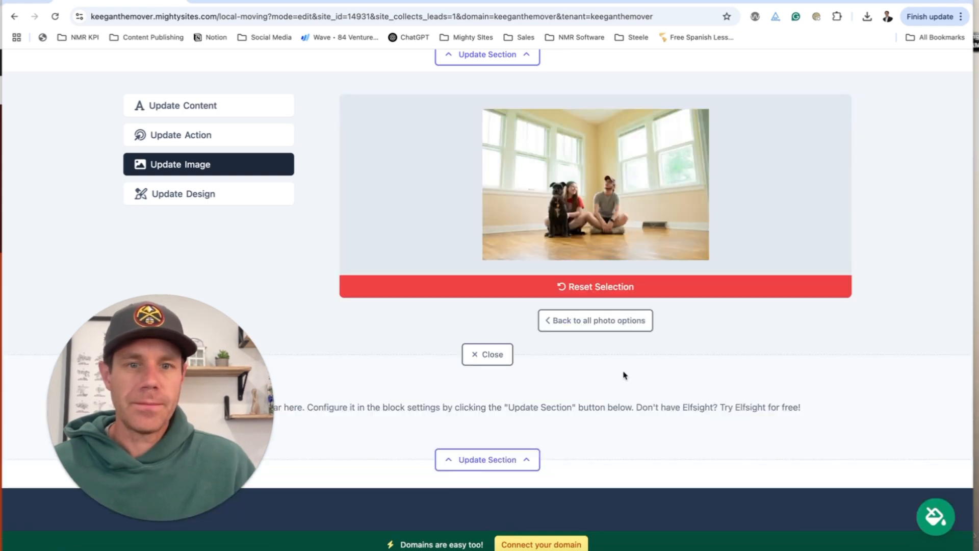
{"action": "left_click", "coordinate": [607, 322]}
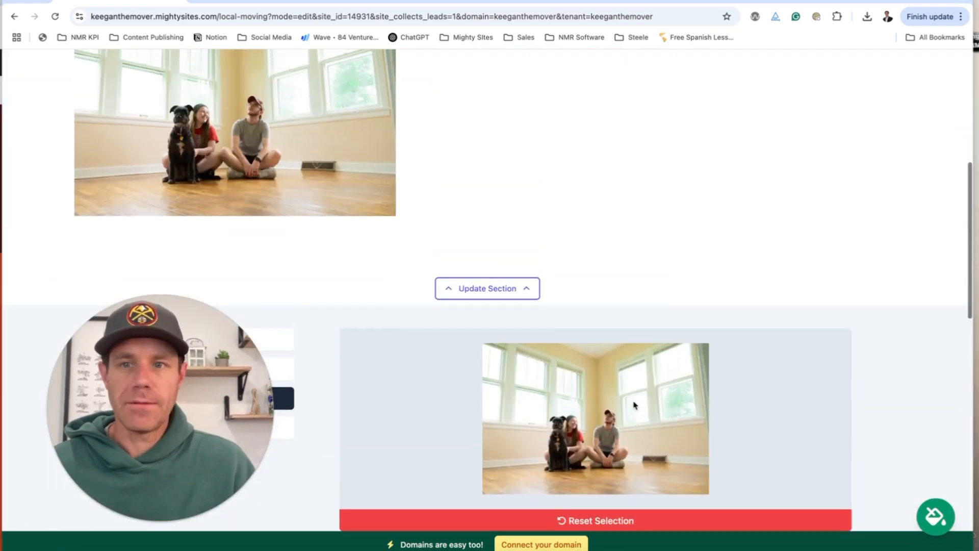
Put the 'Fast & Friendly Local Movers in Denver, CO' headline from ChatGPT into the section Title.
{"action": "scroll", "coordinate": [634, 405], "scroll_direction": "down", "scroll_amount": 5}
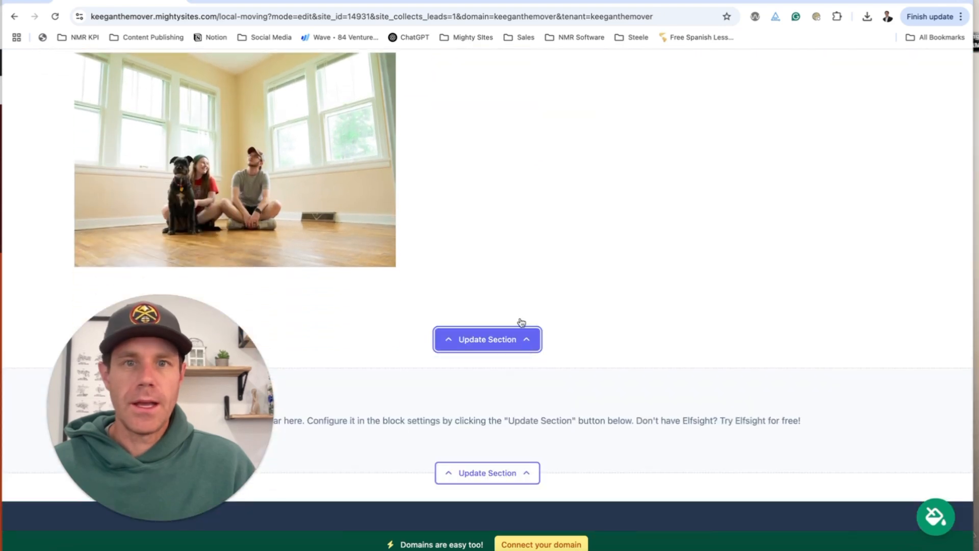
{"action": "left_click", "coordinate": [644, 4]}
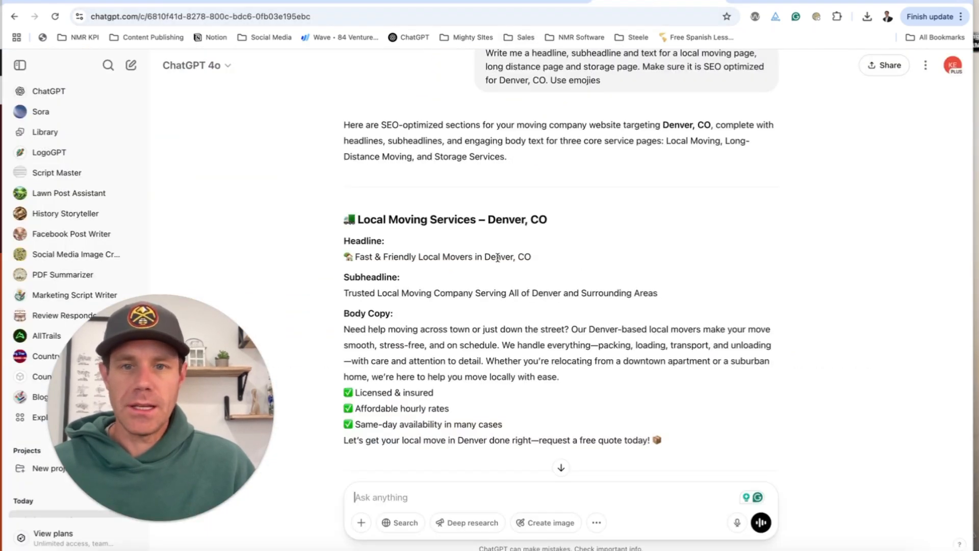
{"action": "scroll", "coordinate": [443, 246], "scroll_direction": "down", "scroll_amount": 2}
{"action": "left_click_drag", "start_coordinate": [541, 188], "coordinate": [352, 188]}
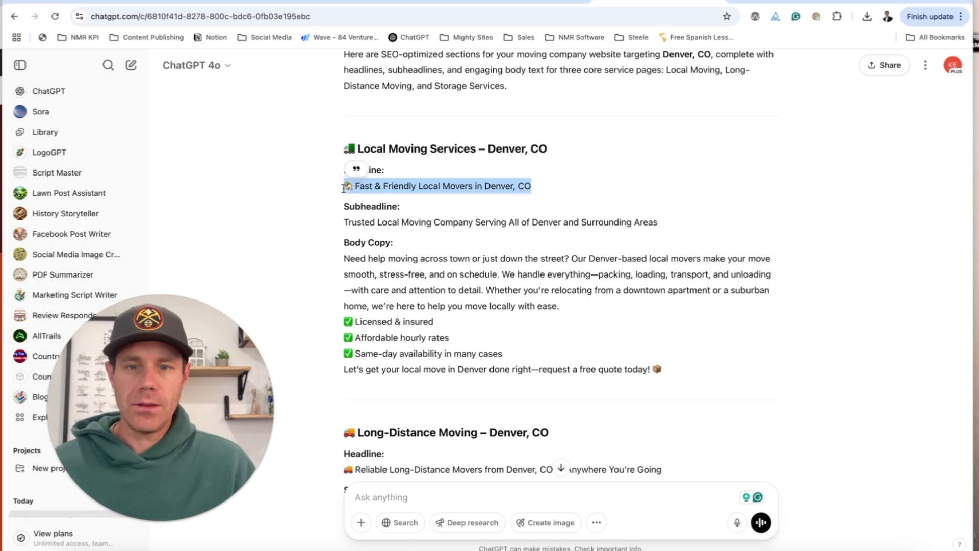
{"action": "left_click", "coordinate": [120, 2]}
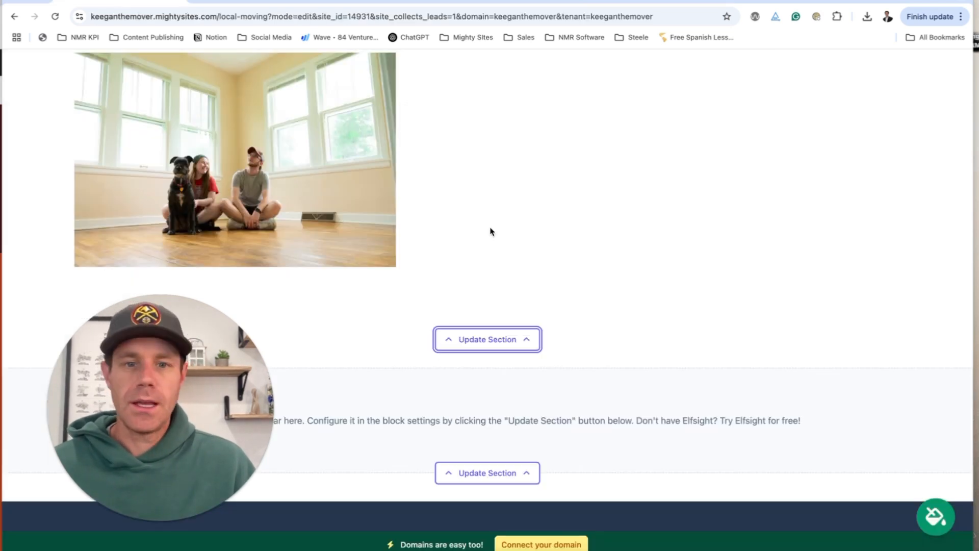
{"action": "left_click", "coordinate": [538, 350]}
{"action": "scroll", "coordinate": [538, 318], "scroll_direction": "down", "scroll_amount": 4}
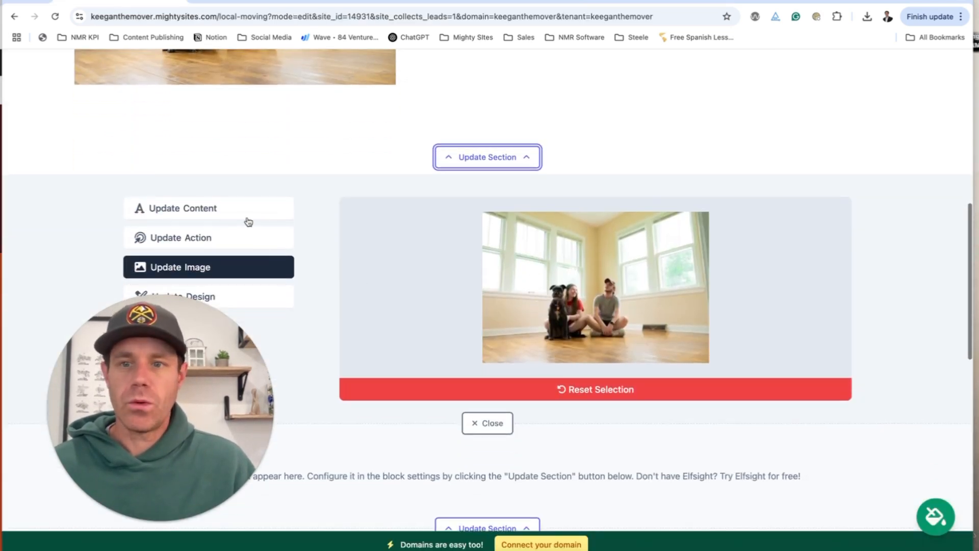
{"action": "left_click", "coordinate": [248, 216]}
{"action": "left_click", "coordinate": [421, 248]}
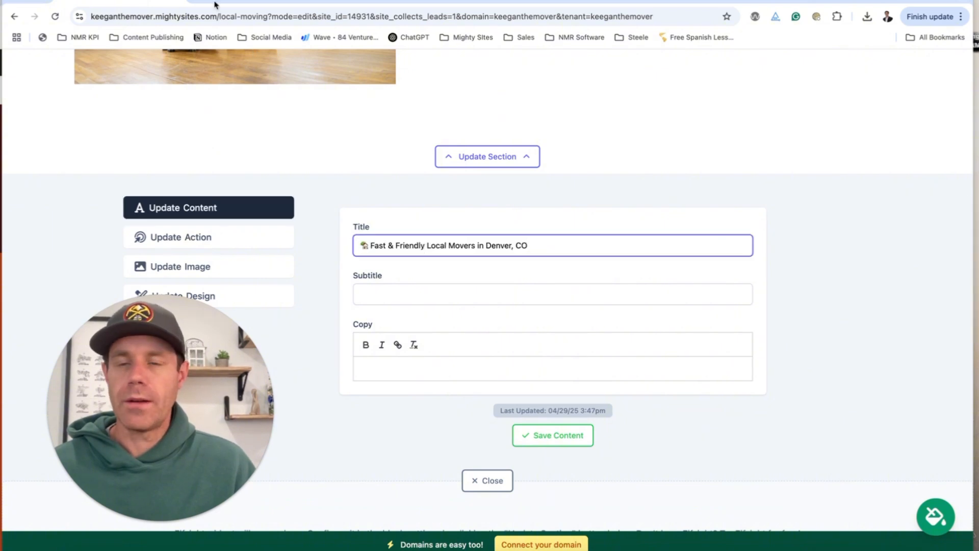
Paste ChatGPT's subheadline into the section's Subtitle field.
{"action": "left_click", "coordinate": [645, 2]}
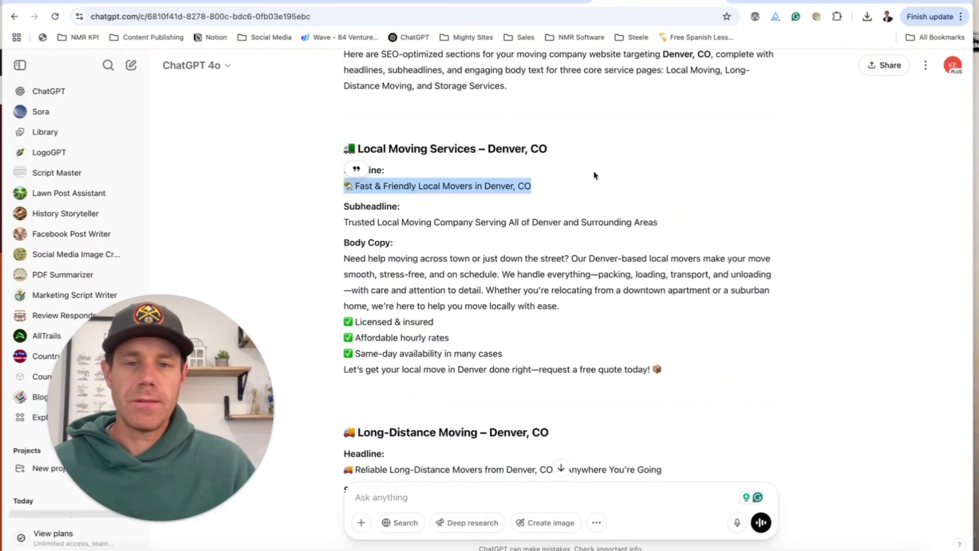
{"action": "left_click_drag", "start_coordinate": [346, 222], "coordinate": [637, 242]}
{"action": "key", "text": "ctrl+c"}
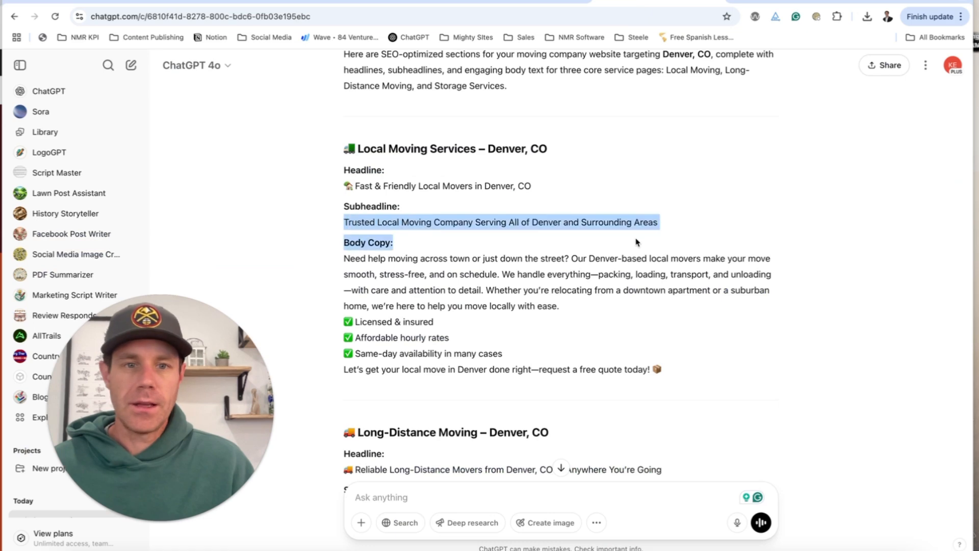
{"action": "left_click", "coordinate": [535, 2]}
{"action": "left_click", "coordinate": [428, 280]}
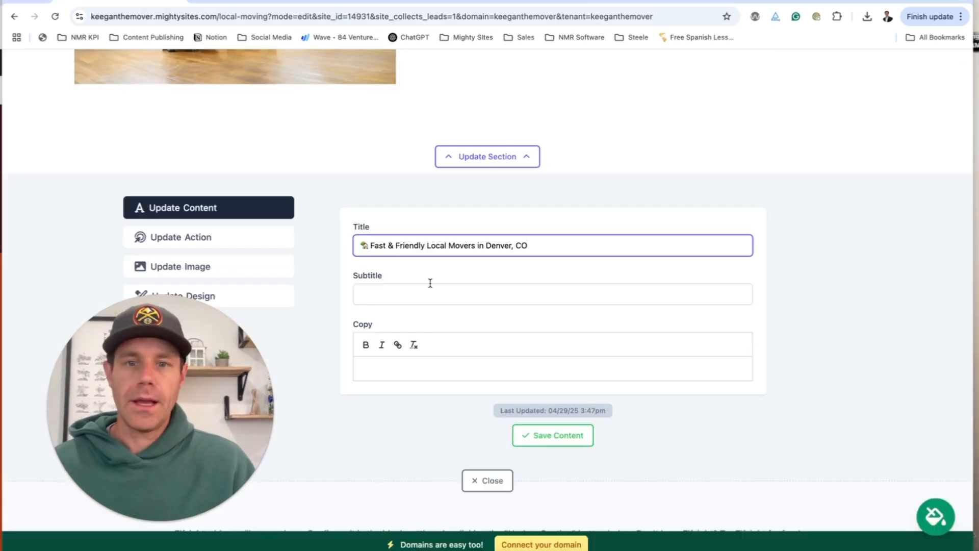
{"action": "key", "text": "ctrl+v"}
Paste the local moving body copy and checklist into the Copy field and save the content.
{"action": "left_click", "coordinate": [693, 4]}
{"action": "scroll", "coordinate": [561, 255], "scroll_direction": "down", "scroll_amount": 2}
{"action": "left_click_drag", "start_coordinate": [345, 172], "coordinate": [676, 278]}
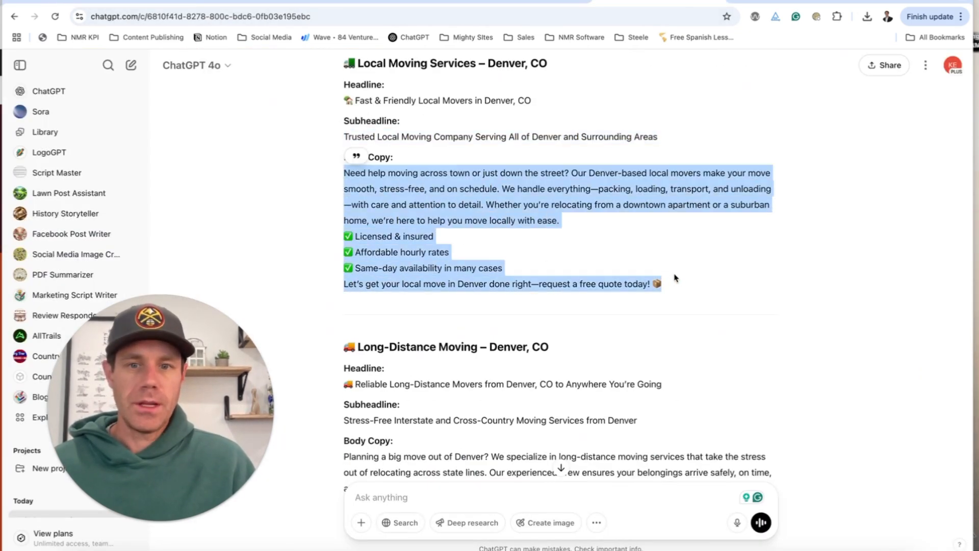
{"action": "key", "text": "ctrl+c"}
{"action": "left_click", "coordinate": [535, 2]}
{"action": "left_click", "coordinate": [416, 368]}
{"action": "key", "text": "ctrl+v"}
{"action": "scroll", "coordinate": [514, 348], "scroll_direction": "down", "scroll_amount": 2}
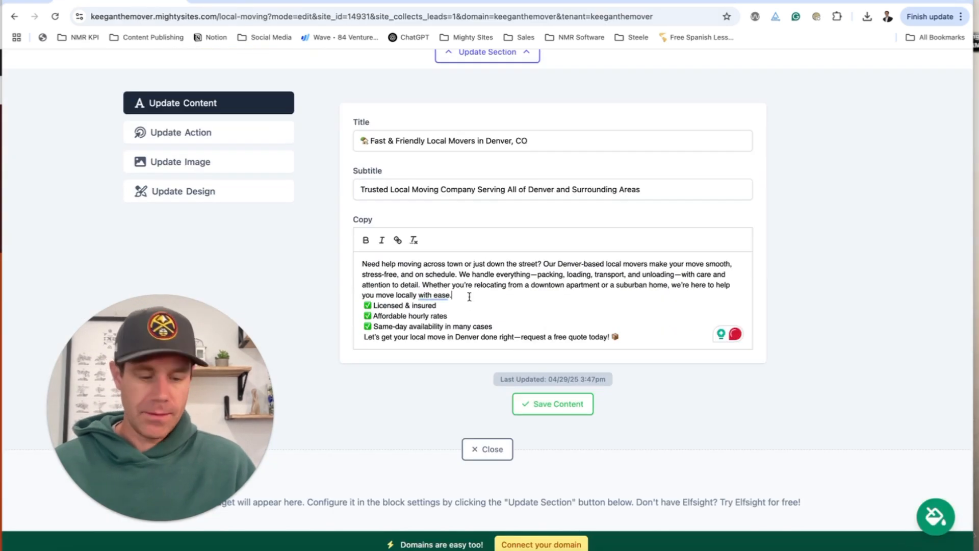
{"action": "scroll", "coordinate": [510, 306], "scroll_direction": "down", "scroll_amount": 3}
{"action": "left_click", "coordinate": [570, 326]}
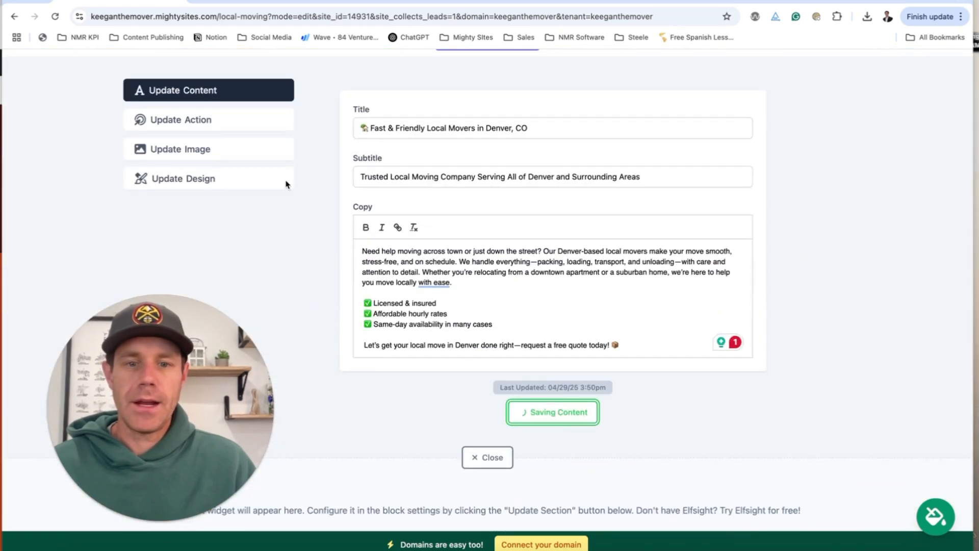
{"action": "left_click", "coordinate": [234, 157]}
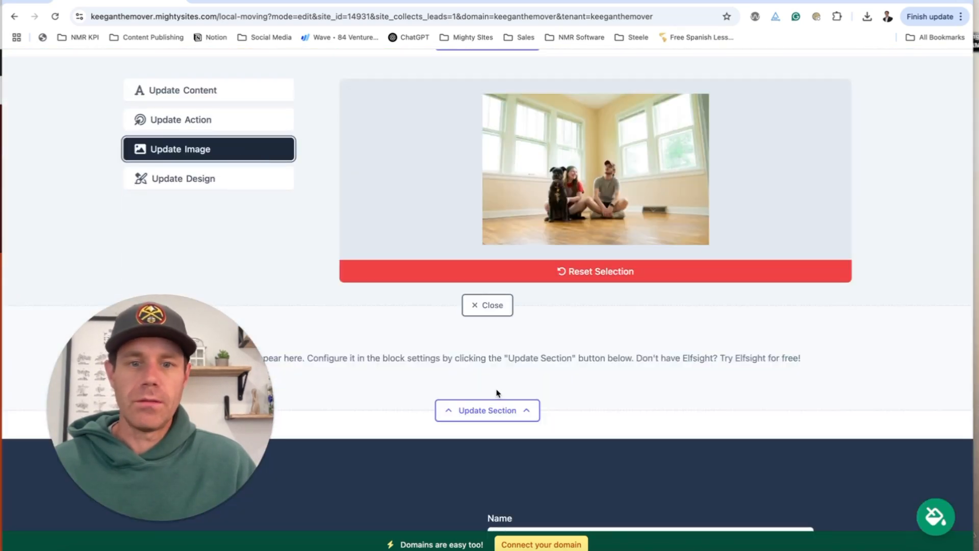
Copy the Facebook Reviews widget's embed code from the Elfsight dashboard.
{"action": "left_click", "coordinate": [487, 410]}
{"action": "left_click", "coordinate": [603, 3]}
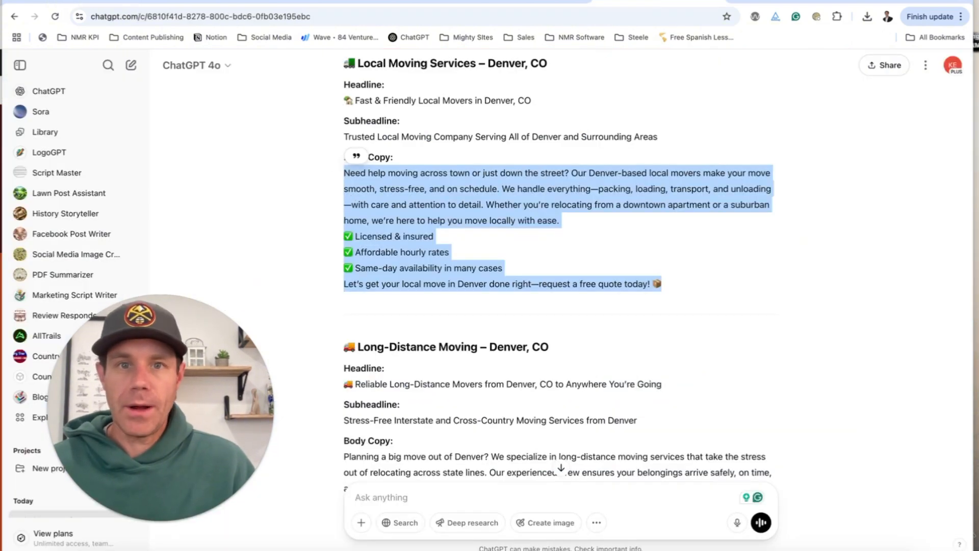
{"action": "left_click", "coordinate": [525, 3]}
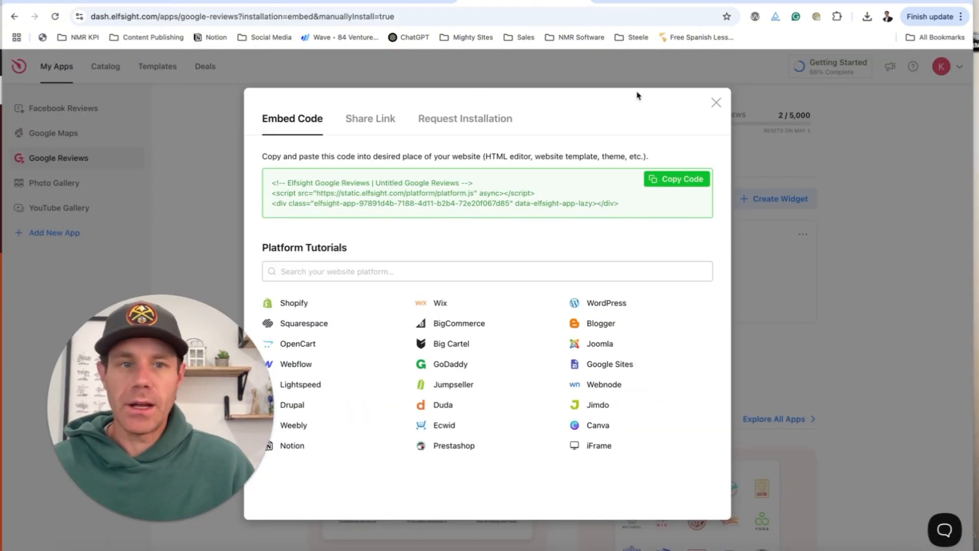
{"action": "left_click", "coordinate": [717, 103]}
{"action": "left_click", "coordinate": [82, 120]}
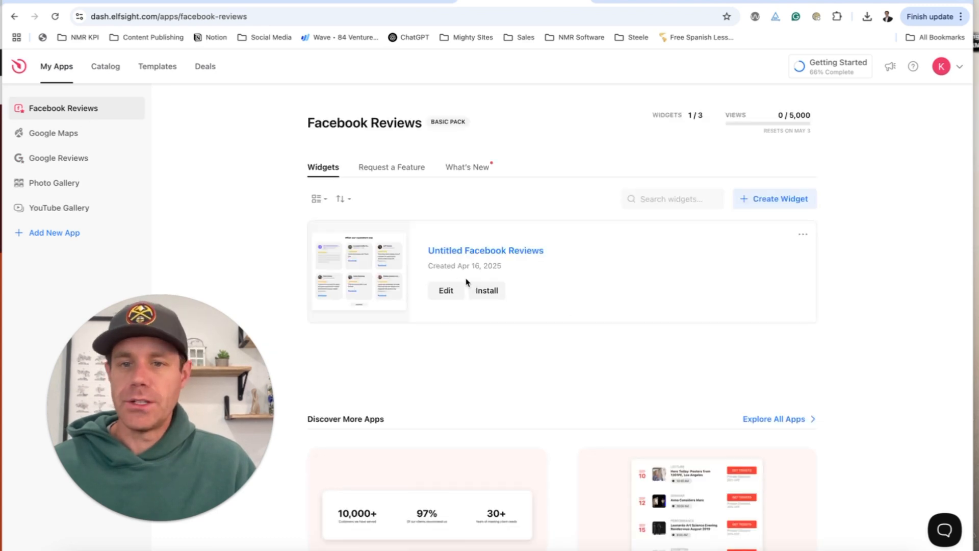
{"action": "left_click", "coordinate": [476, 291]}
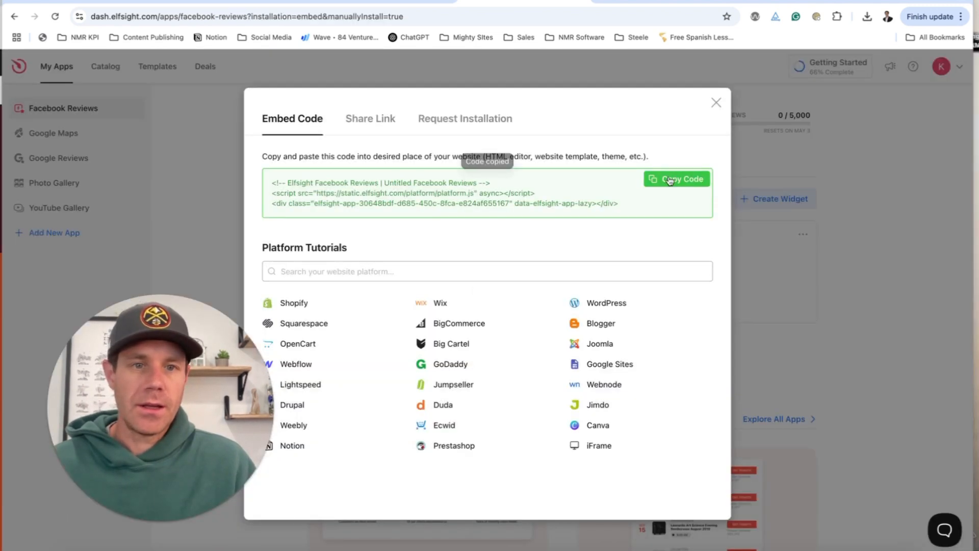
{"action": "left_click", "coordinate": [718, 104]}
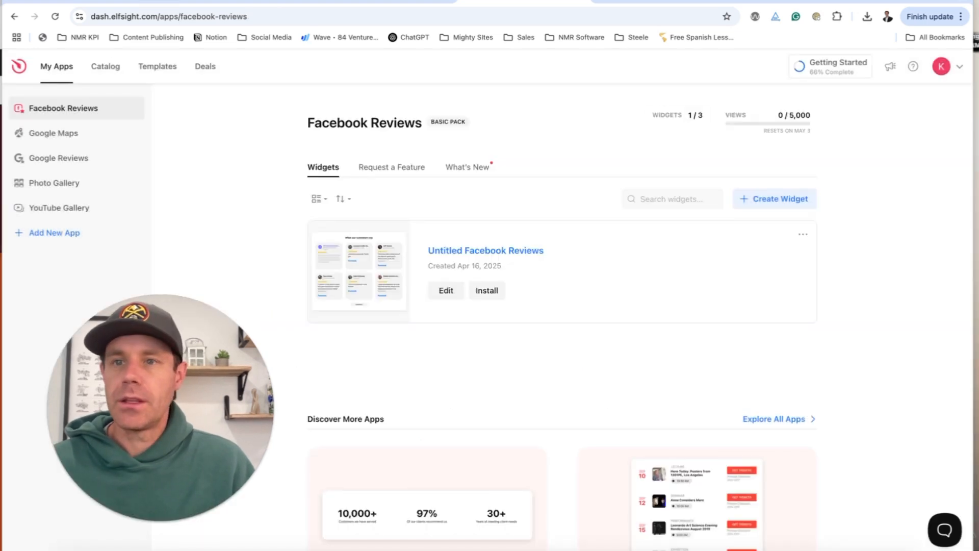
{"action": "left_click", "coordinate": [120, 1]}
{"action": "scroll", "coordinate": [557, 213], "scroll_direction": "down", "scroll_amount": 5}
Paste the Facebook Reviews embed code into the widget section and save it.
{"action": "left_click", "coordinate": [510, 112]}
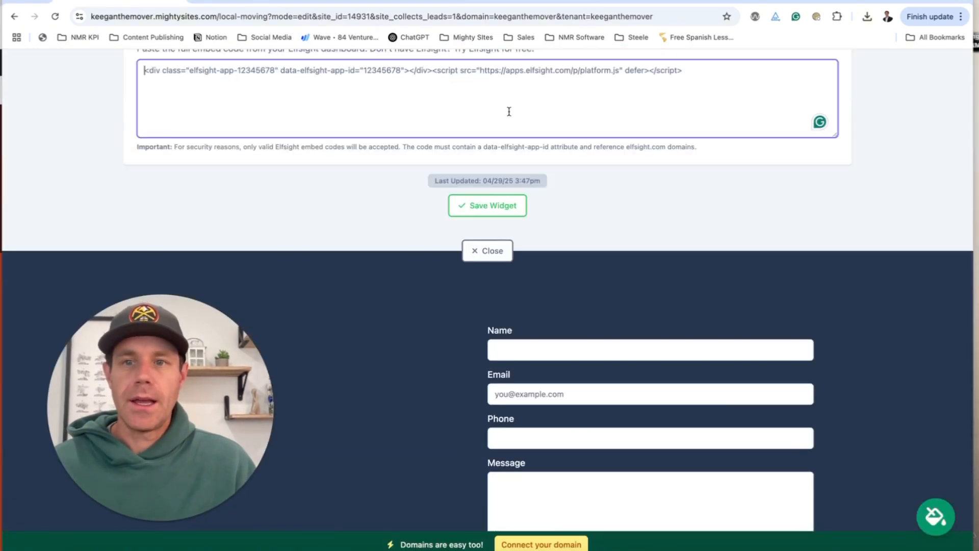
{"action": "key", "text": "super+v"}
{"action": "left_click", "coordinate": [520, 207]}
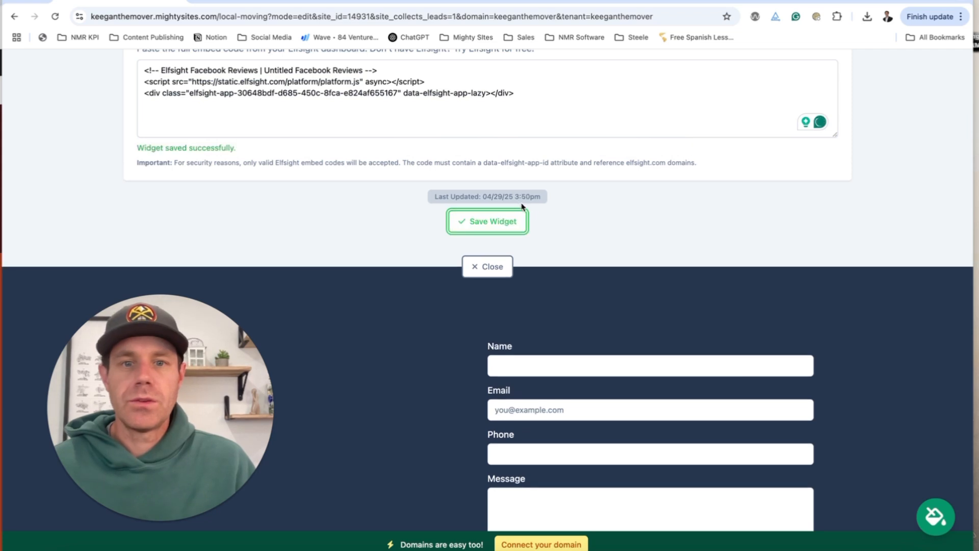
{"action": "left_click", "coordinate": [504, 270]}
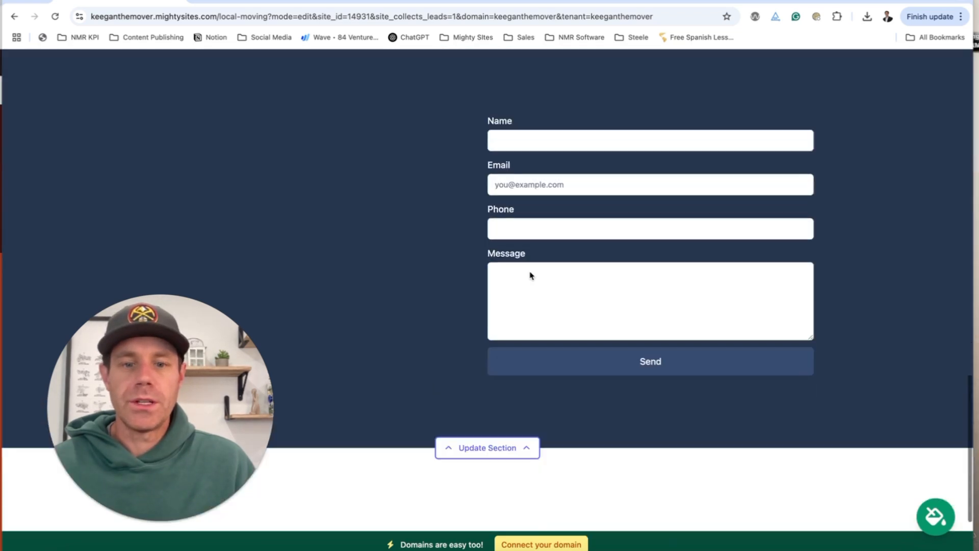
Set the contact form title 'Get in Touch!', subtitle 'We'd love to earn your business.', and add an Address field.
{"action": "left_click", "coordinate": [487, 412]}
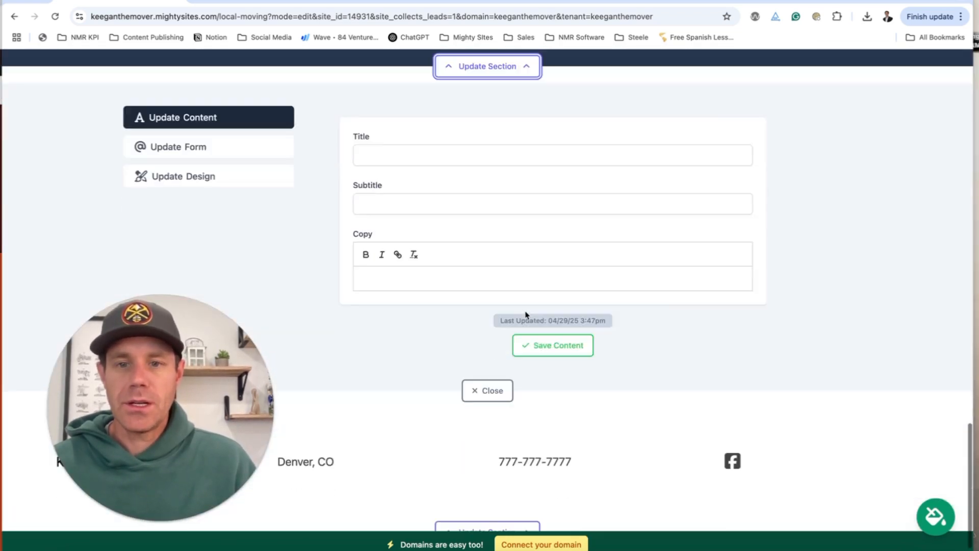
{"action": "left_click", "coordinate": [400, 146]}
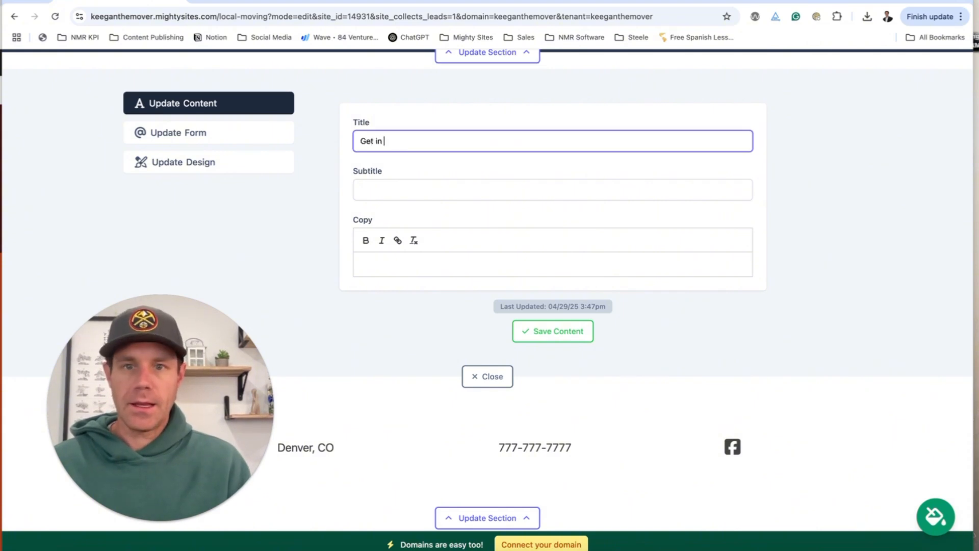
{"action": "type", "text": "Get in Touch"}
{"action": "type", "text": "!"}
{"action": "key", "text": "Tab"}
{"action": "type", "text": "We"}
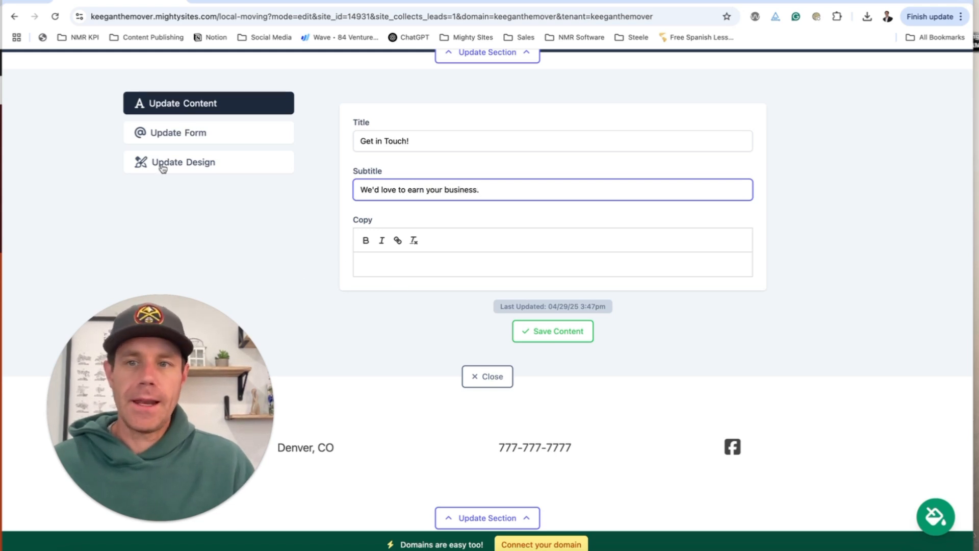
{"action": "left_click", "coordinate": [194, 138]}
{"action": "left_click", "coordinate": [358, 252]}
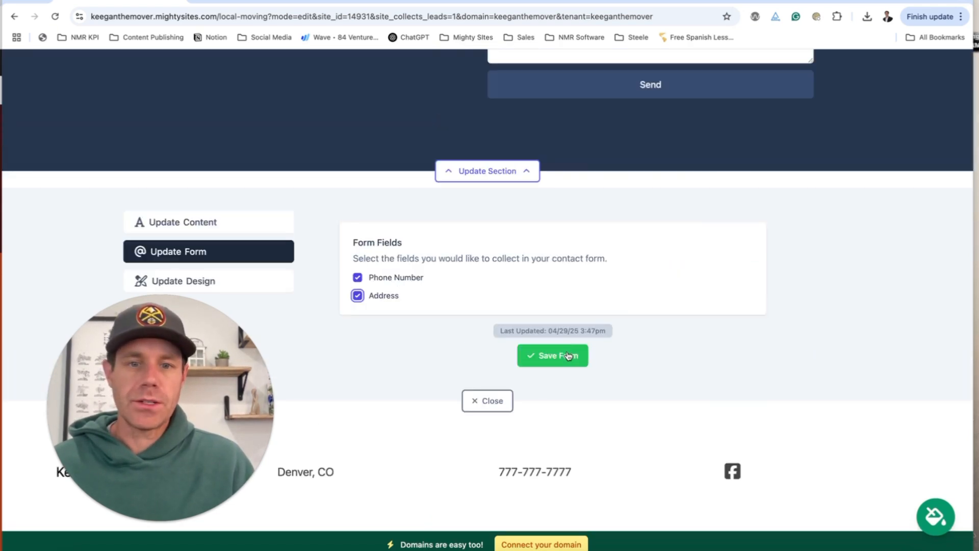
{"action": "left_click", "coordinate": [255, 228]}
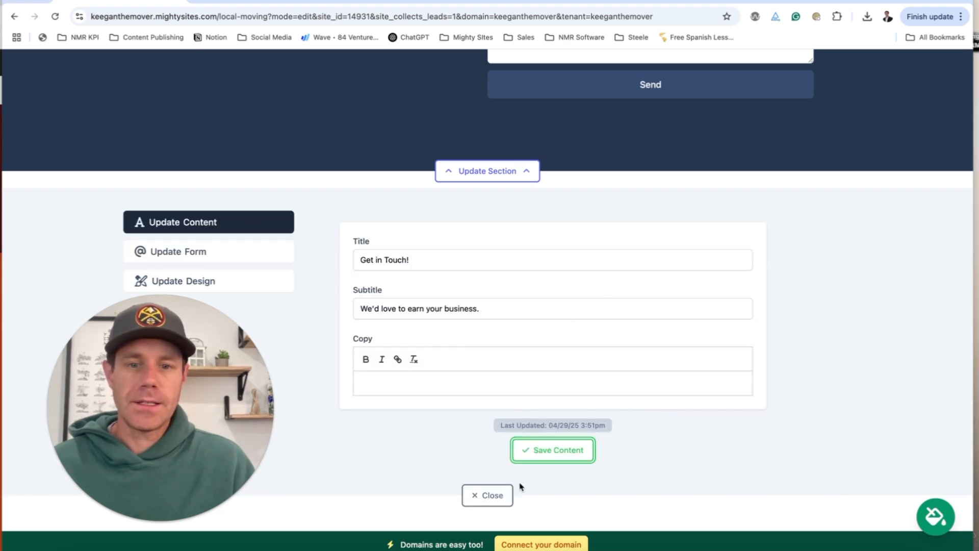
{"action": "left_click", "coordinate": [489, 496]}
{"action": "scroll", "coordinate": [538, 431], "scroll_direction": "down", "scroll_amount": 1}
{"action": "scroll", "coordinate": [533, 433], "scroll_direction": "up", "scroll_amount": 14}
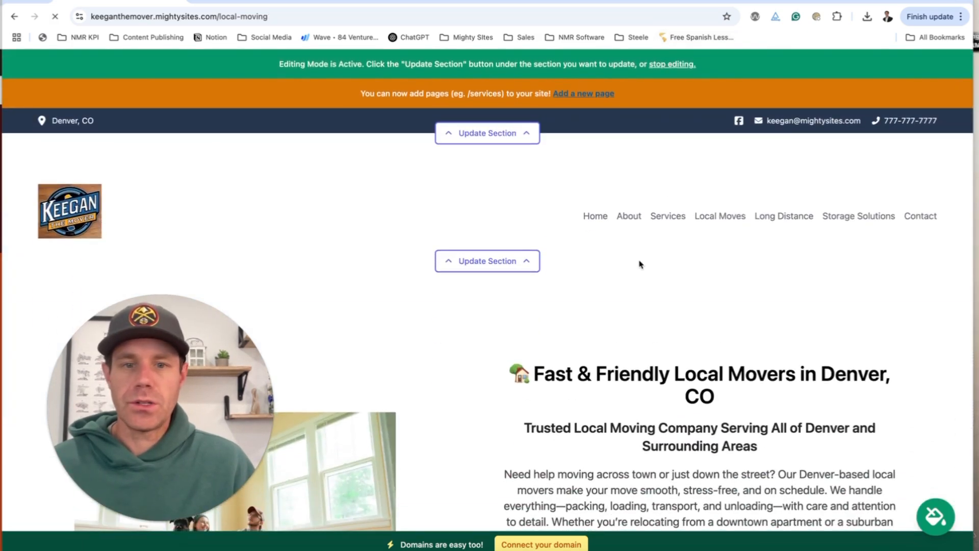
Scroll through the live Local Moving page, then switch back into editing mode.
{"action": "scroll", "coordinate": [641, 267], "scroll_direction": "down", "scroll_amount": 20}
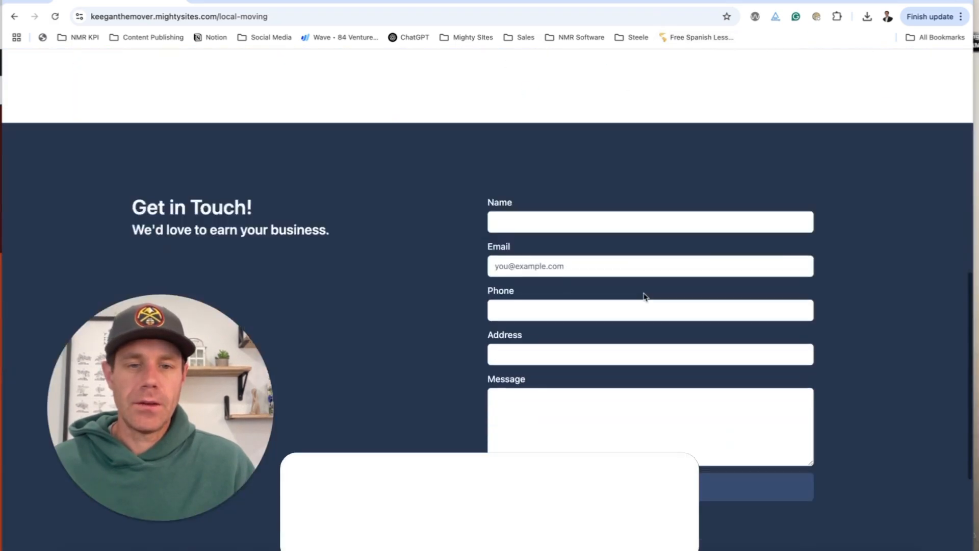
{"action": "scroll", "coordinate": [646, 297], "scroll_direction": "up", "scroll_amount": 20}
{"action": "scroll", "coordinate": [638, 229], "scroll_direction": "down", "scroll_amount": 6}
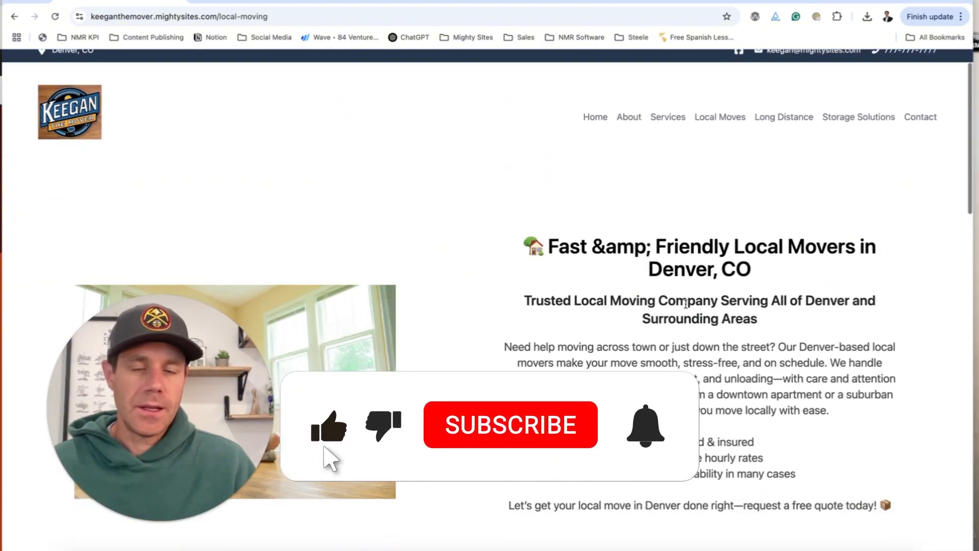
{"action": "scroll", "coordinate": [678, 297], "scroll_direction": "up", "scroll_amount": 6}
{"action": "left_click", "coordinate": [505, 68]}
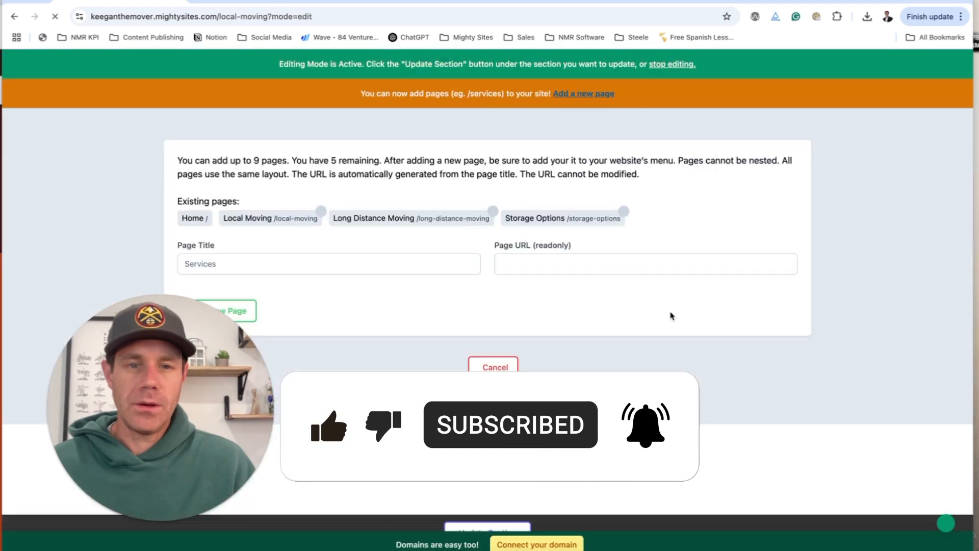
{"action": "scroll", "coordinate": [607, 332], "scroll_direction": "down", "scroll_amount": 5}
Replace '&amp;' with 'and' in the Local Moving headline and save it.
{"action": "scroll", "coordinate": [607, 330], "scroll_direction": "down", "scroll_amount": 3}
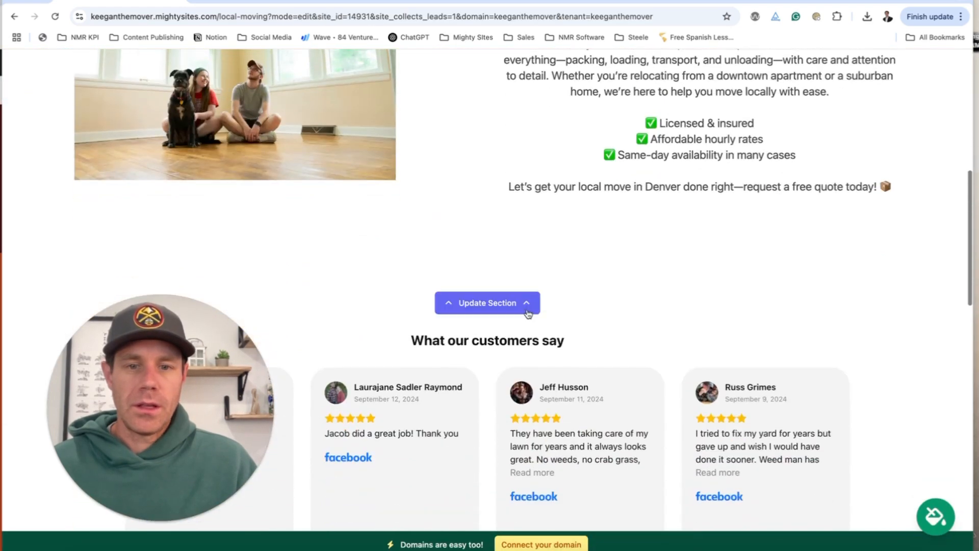
{"action": "left_click", "coordinate": [521, 310]}
{"action": "scroll", "coordinate": [522, 311], "scroll_direction": "down", "scroll_amount": 2}
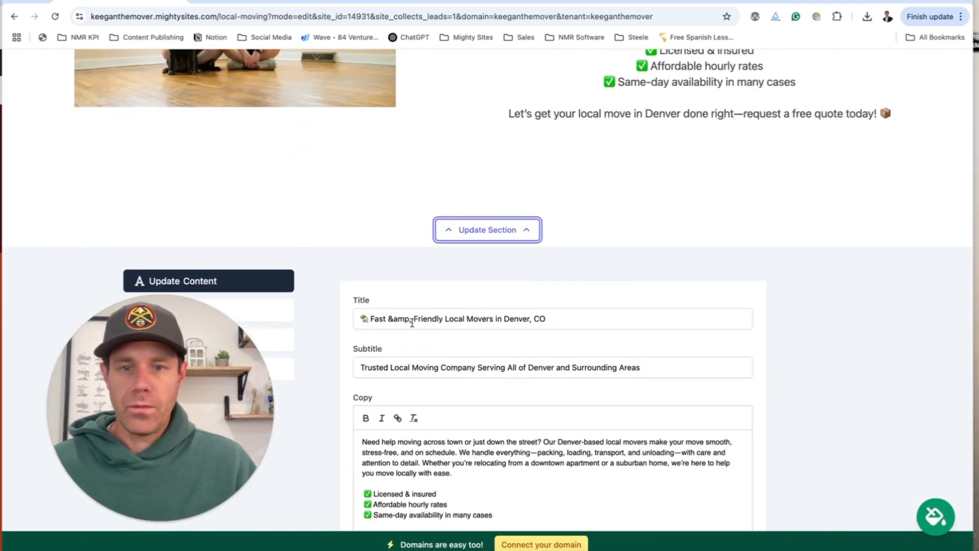
{"action": "left_click_drag", "start_coordinate": [412, 323], "coordinate": [392, 324]}
{"action": "key", "text": "BackSpace"}
{"action": "key", "text": "BackSpace"}
{"action": "type", "text": "and"}
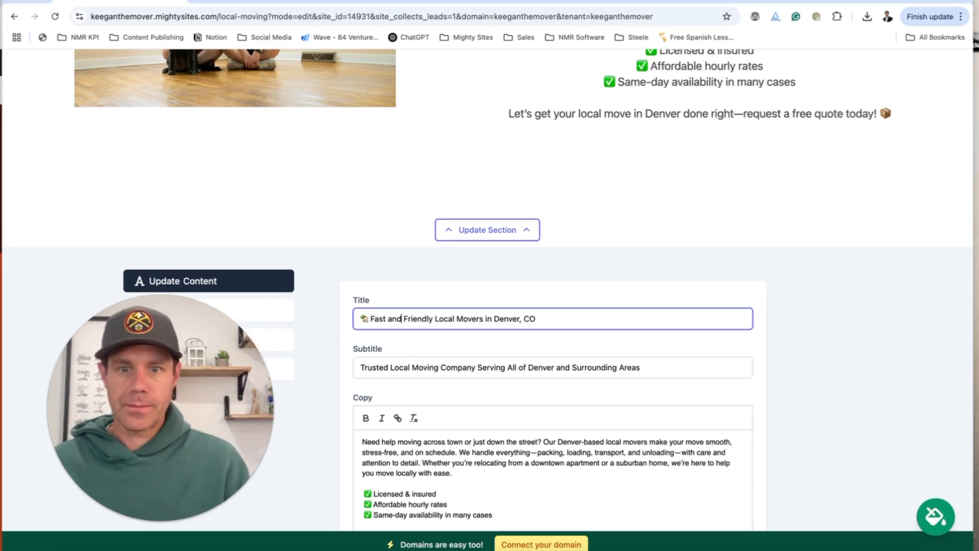
{"action": "scroll", "coordinate": [506, 312], "scroll_direction": "down", "scroll_amount": 4}
{"action": "left_click", "coordinate": [553, 392]}
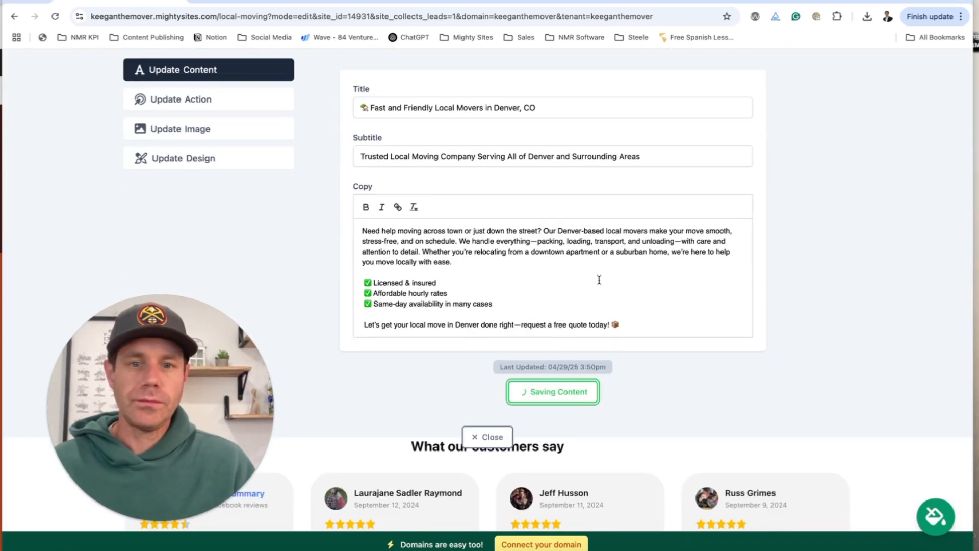
{"action": "scroll", "coordinate": [725, 184], "scroll_direction": "up", "scroll_amount": 1}
{"action": "scroll", "coordinate": [725, 183], "scroll_direction": "up", "scroll_amount": 3}
{"action": "scroll", "coordinate": [558, 234], "scroll_direction": "up", "scroll_amount": 10}
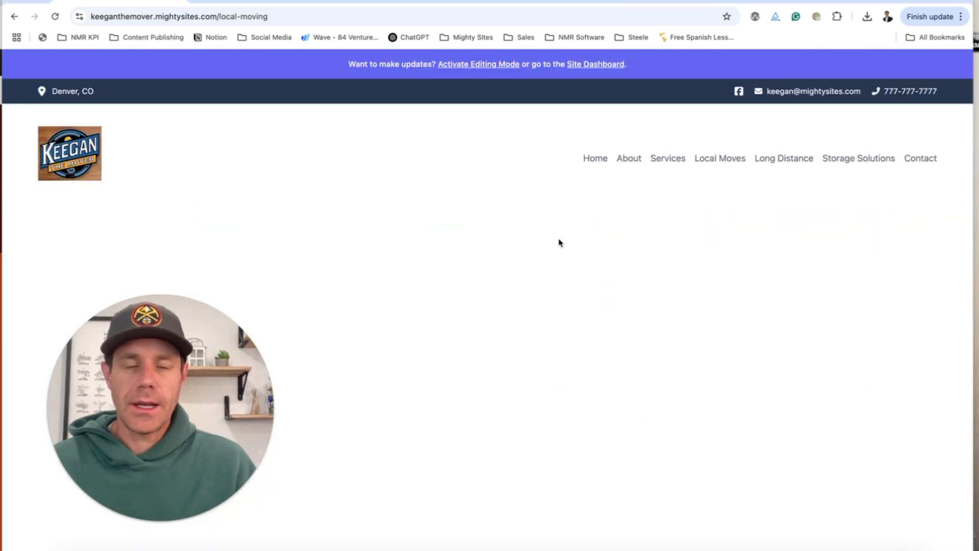
Scroll through the live Local Moving page to review the headline, Facebook reviews and contact form.
{"action": "scroll", "coordinate": [560, 243], "scroll_direction": "down", "scroll_amount": 4}
{"action": "scroll", "coordinate": [559, 243], "scroll_direction": "down", "scroll_amount": 2}
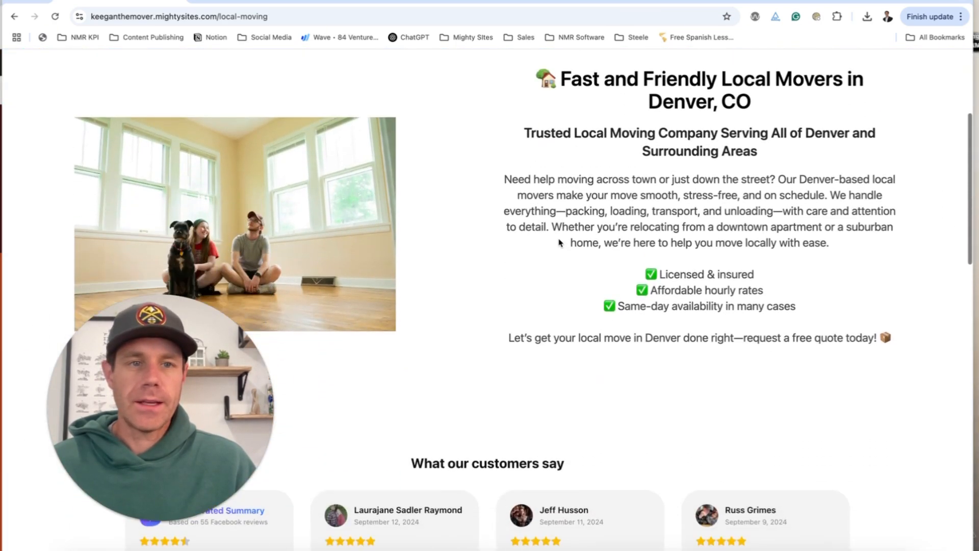
{"action": "scroll", "coordinate": [560, 243], "scroll_direction": "down", "scroll_amount": 10}
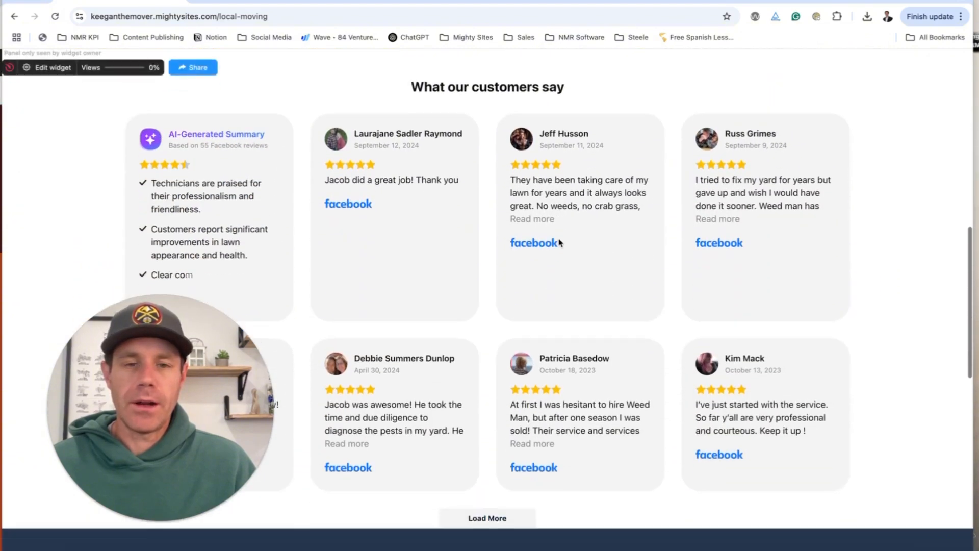
{"action": "scroll", "coordinate": [560, 243], "scroll_direction": "down", "scroll_amount": 9}
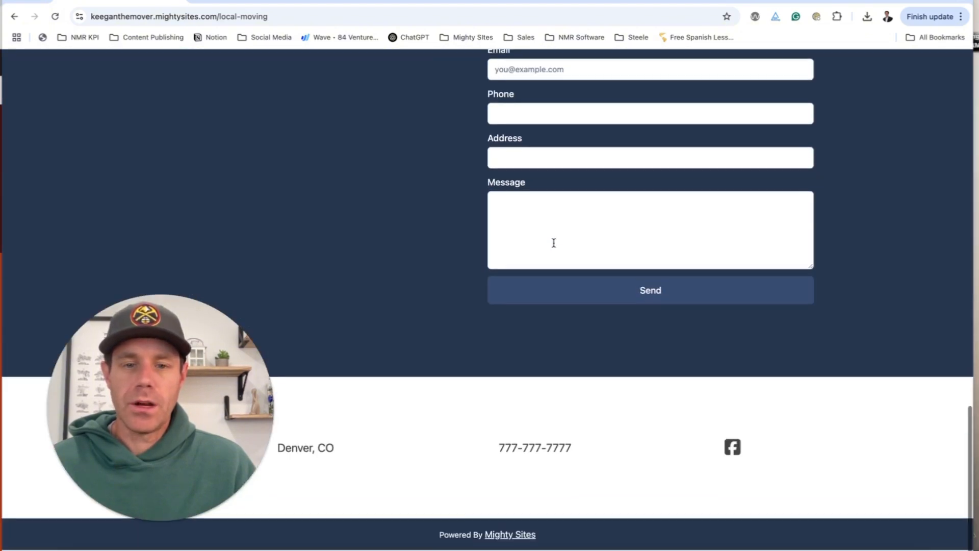
{"action": "scroll", "coordinate": [553, 245], "scroll_direction": "up", "scroll_amount": 19}
{"action": "scroll", "coordinate": [554, 247], "scroll_direction": "up", "scroll_amount": 4}
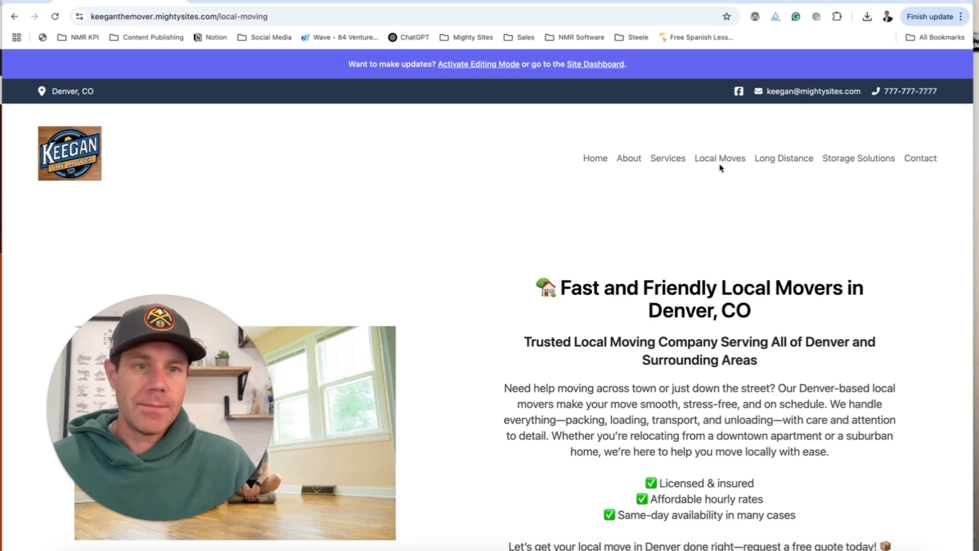